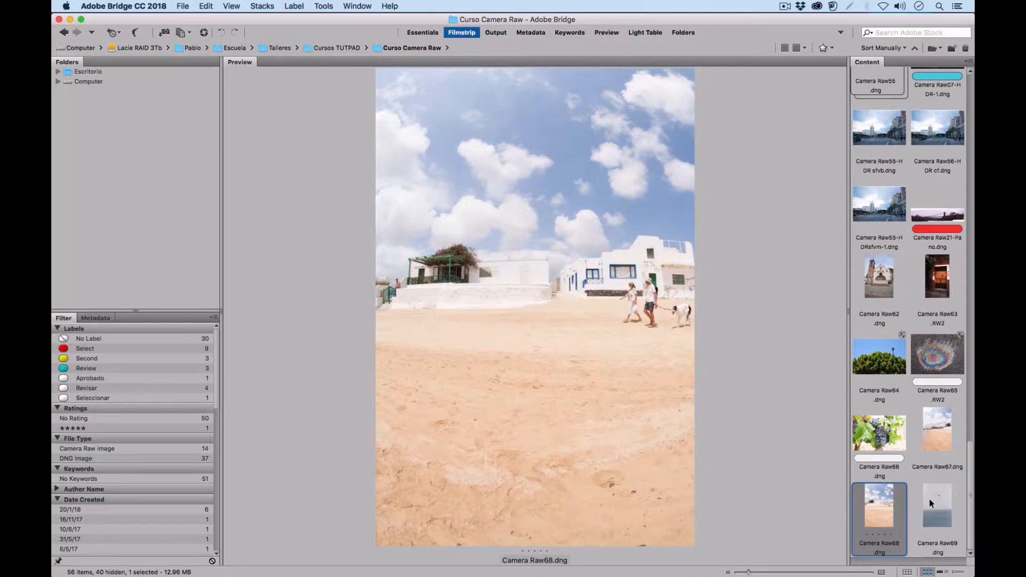
Open the photos Camera Raw66.dng through Camera Raw69.dng together in Camera Raw and show the editor full screen
left_click(929, 500)
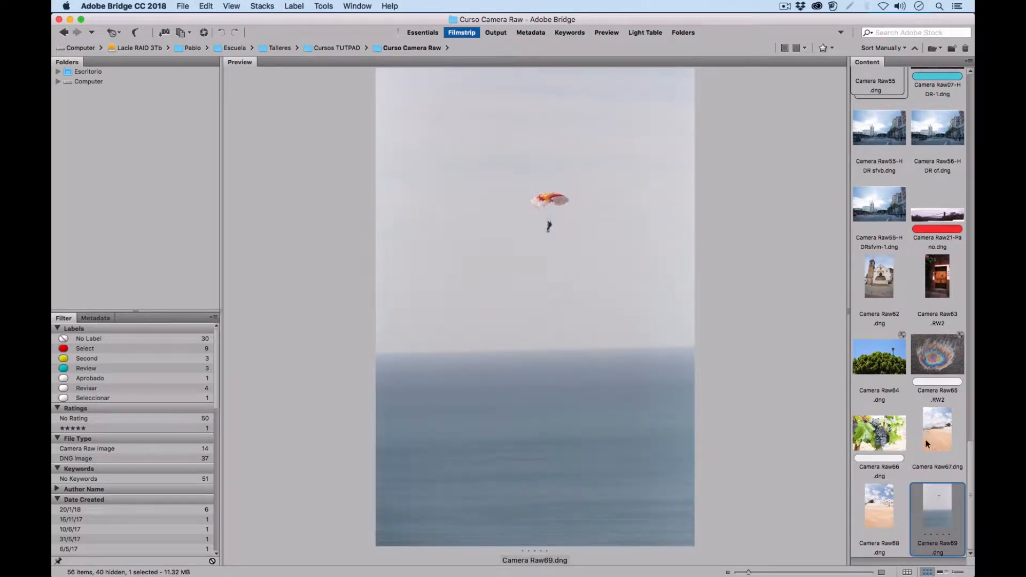
left_click(882, 444)
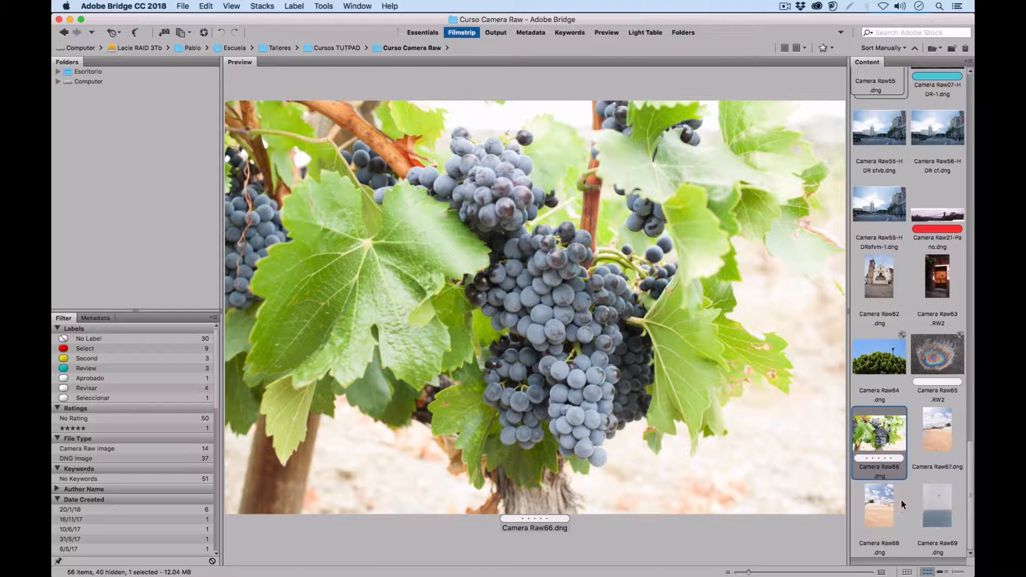
left_click(929, 501, "shift")
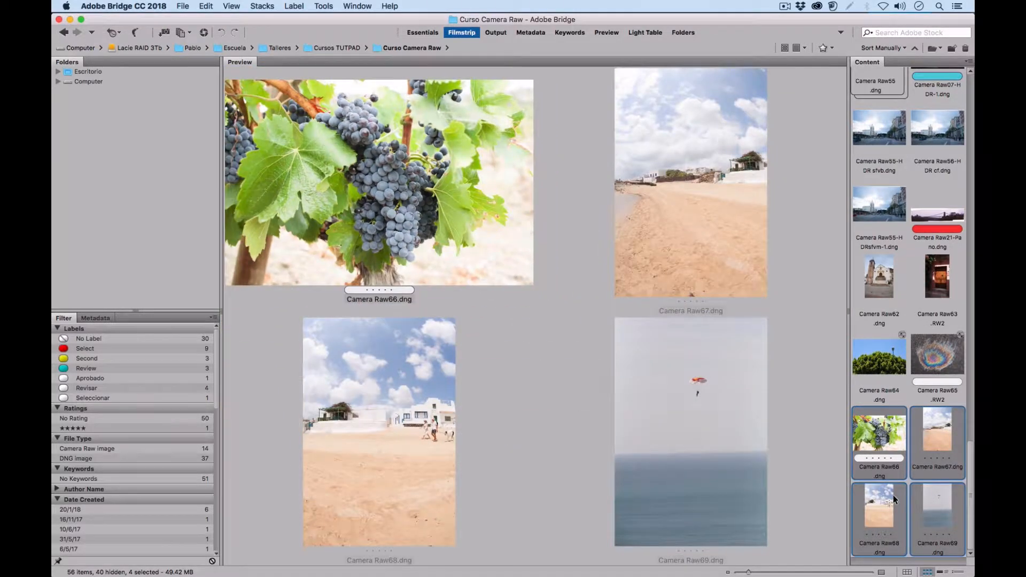
left_click(203, 32)
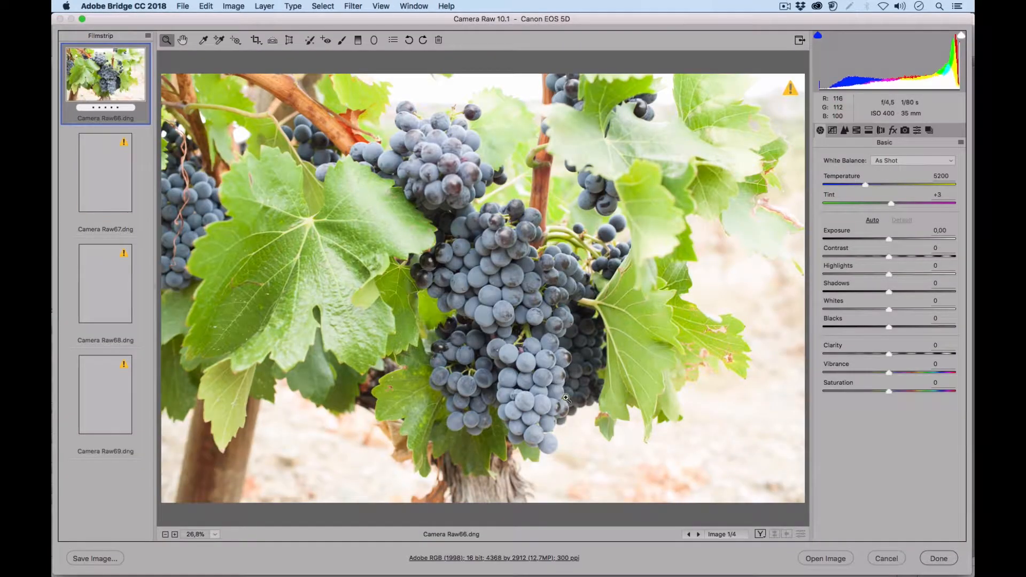
left_click(800, 39)
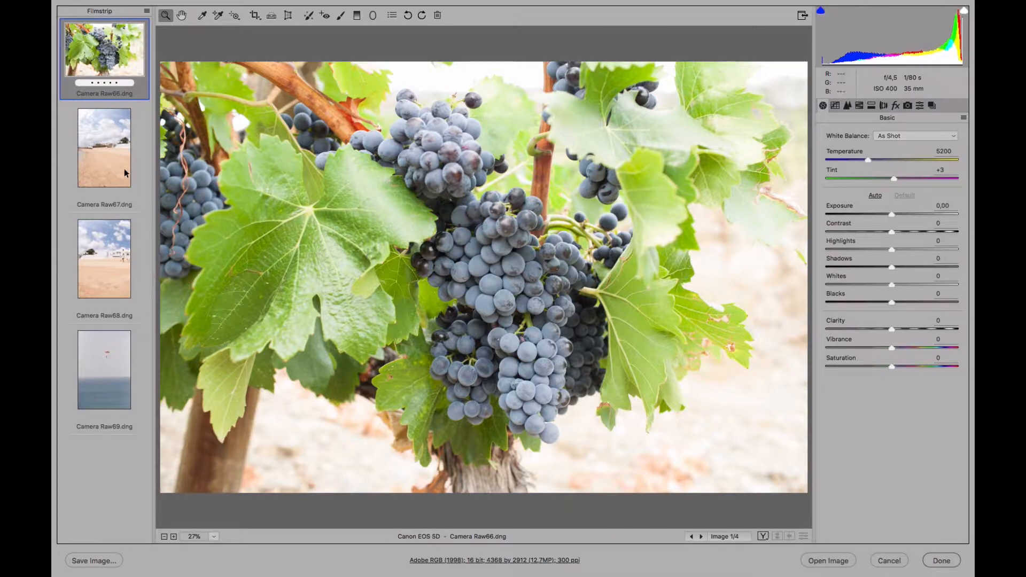
Preview the opened beach, parachute and grape photos one after another, ending on the grape photo Camera Raw66.dng
left_click(114, 191)
left_click(115, 368)
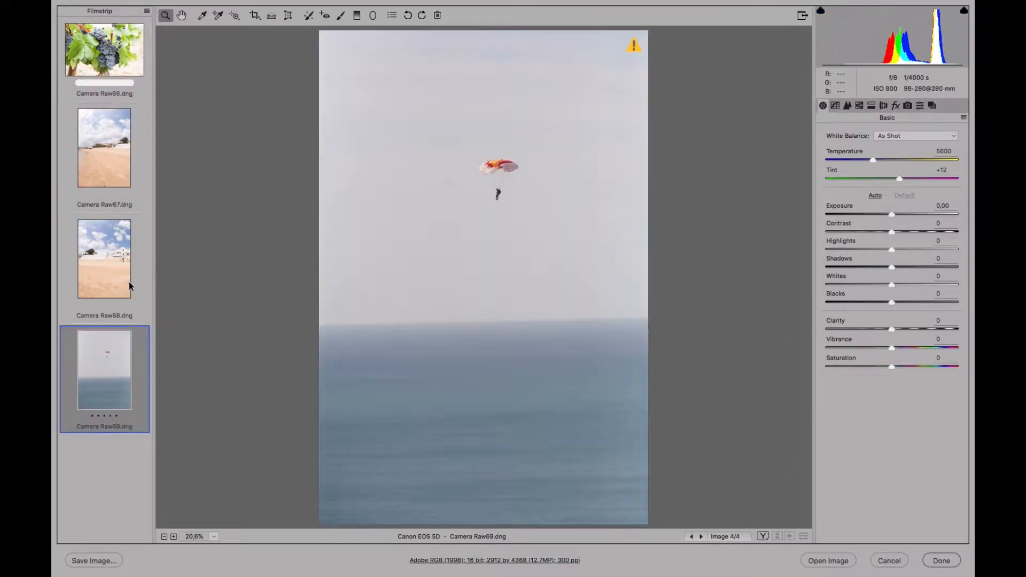
left_click(113, 66)
left_click(100, 154)
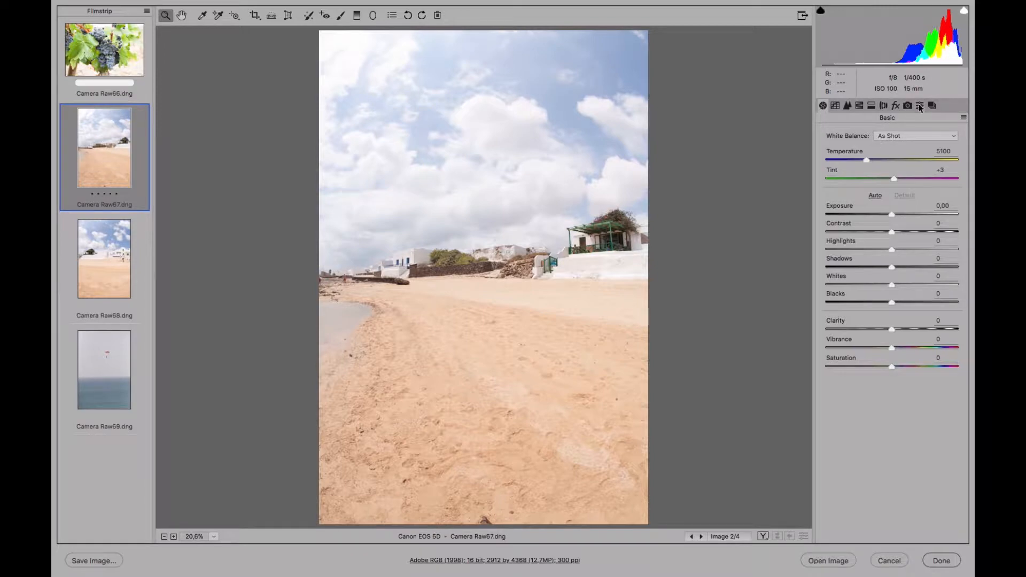
left_click(121, 59)
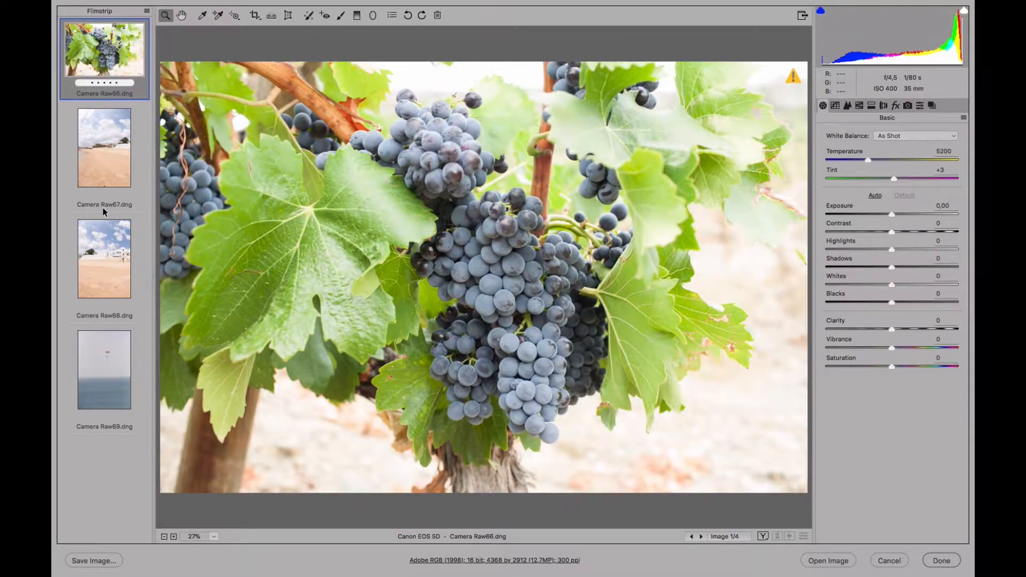
left_click(104, 209)
left_click(105, 268)
left_click(101, 336)
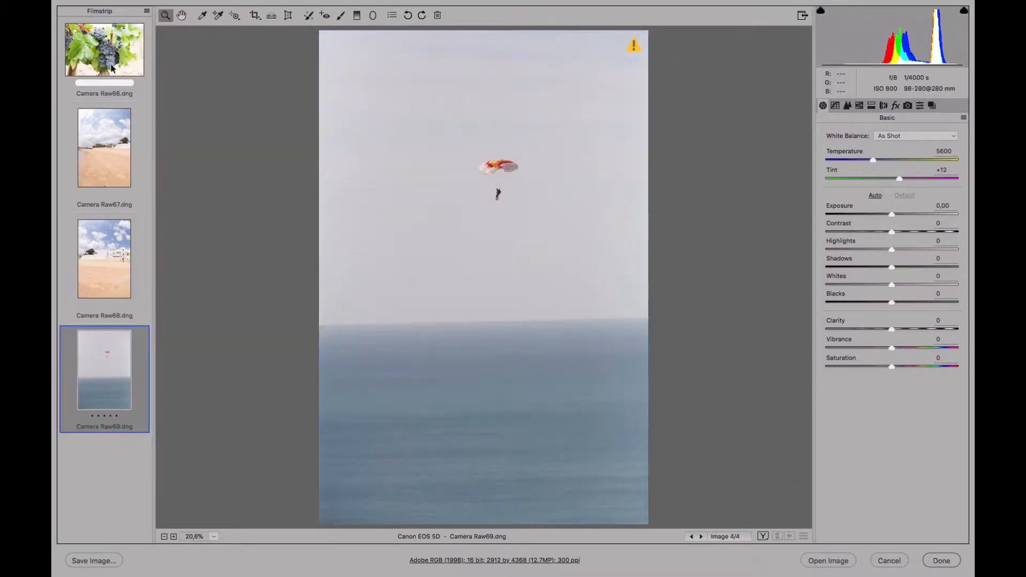
left_click(111, 65)
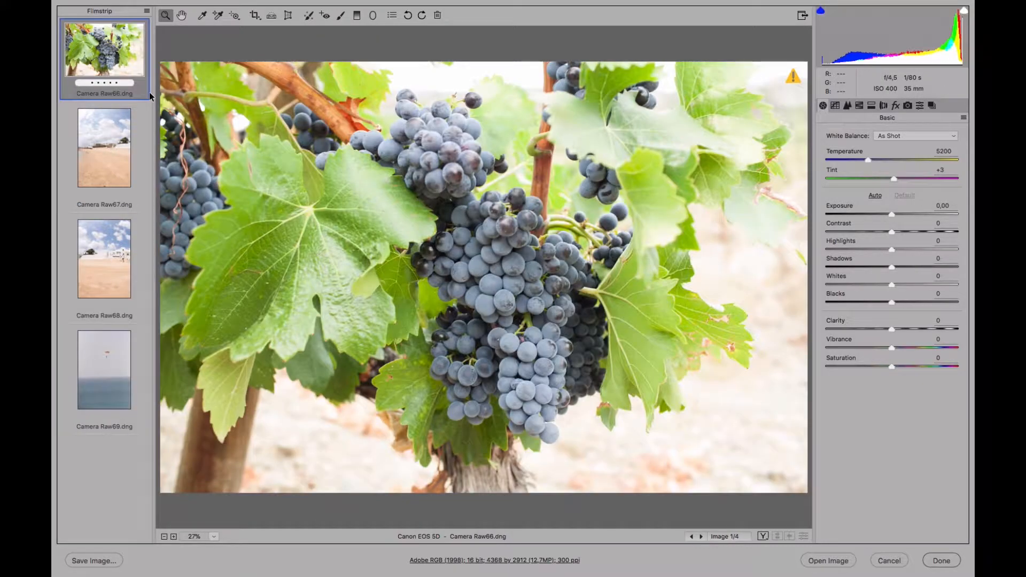
Show the saved presets for the grape photo and look through the whole list from Blue Dawn to Warmer
left_click(919, 106)
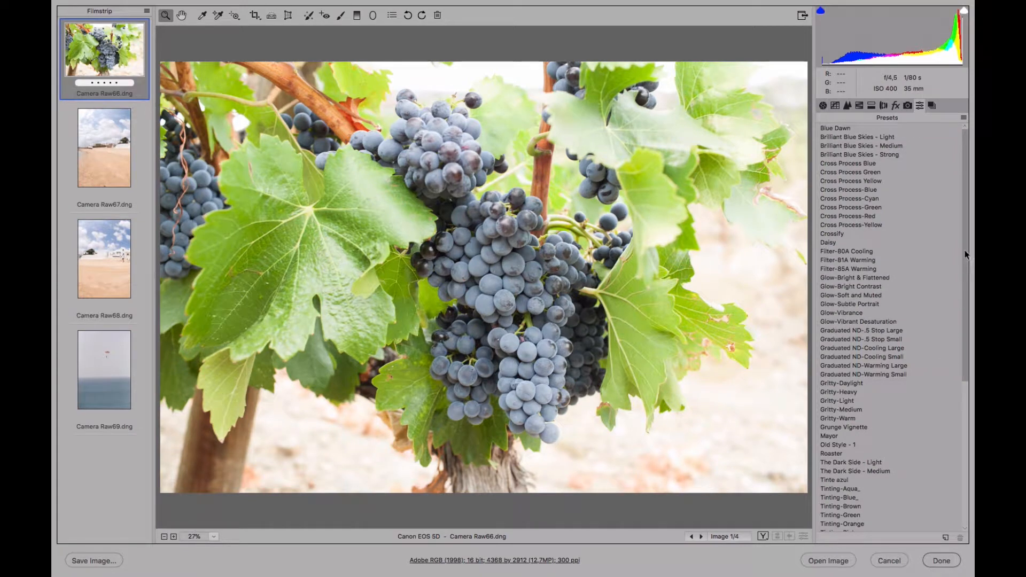
left_click_drag(964, 251, 963, 212)
scroll(955, 236, "down", 5)
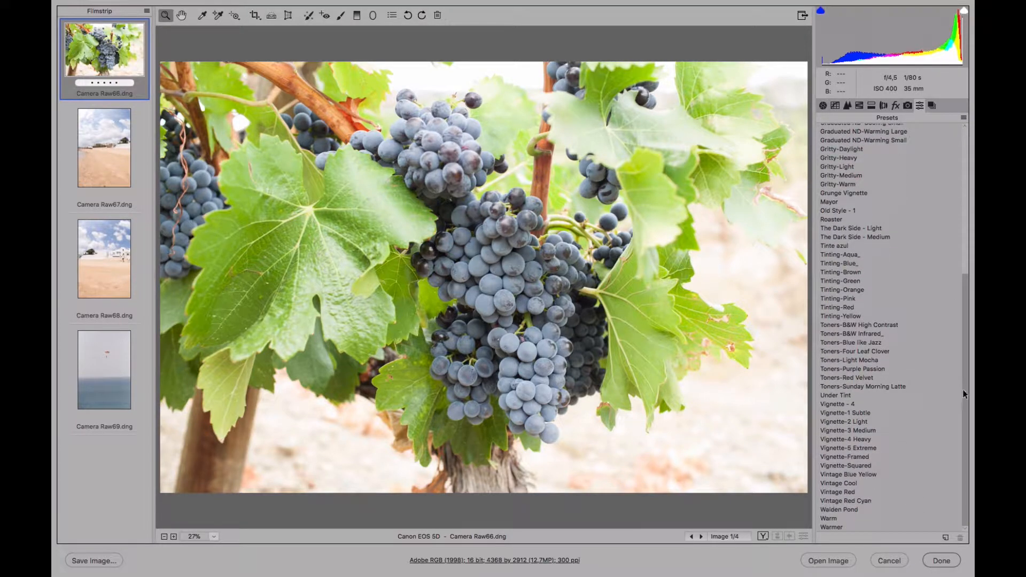
left_click_drag(964, 394, 959, 164)
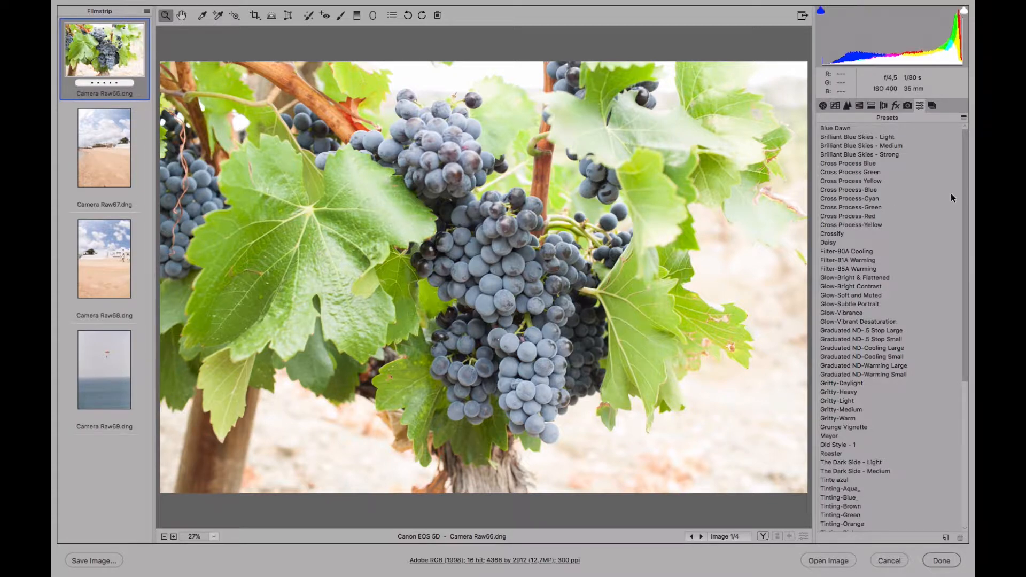
left_click_drag(966, 187, 953, 317)
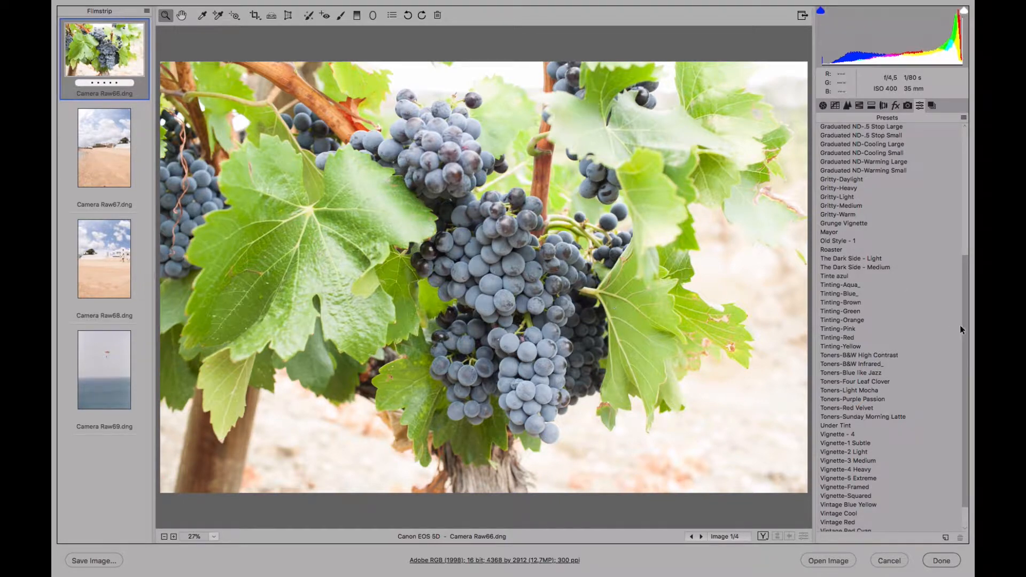
left_click_drag(965, 326, 956, 208)
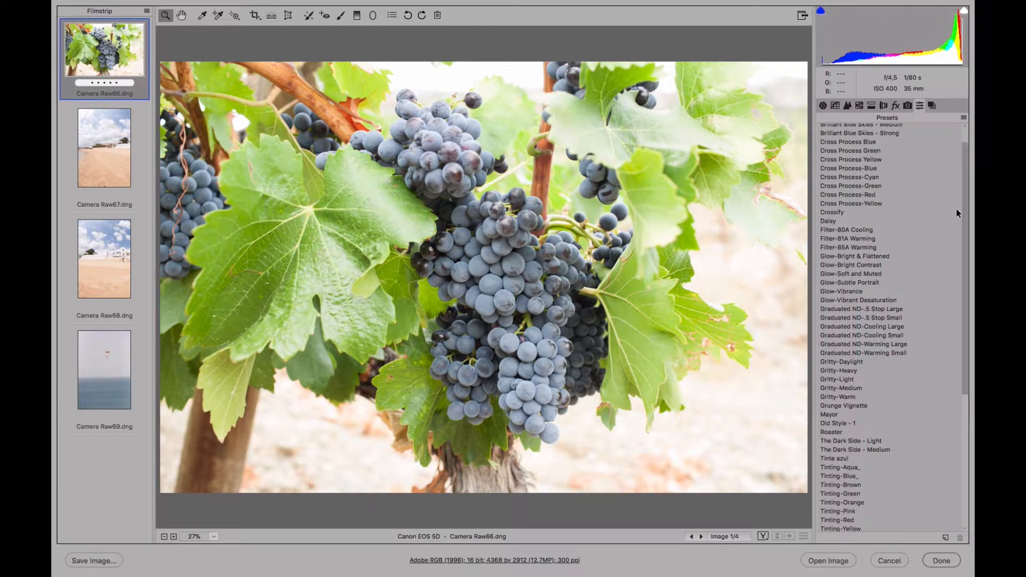
Apply the Crossify, Gritty-Medium, Tinte azul and Under Tint presets one after another to the grape photo
left_click(838, 212)
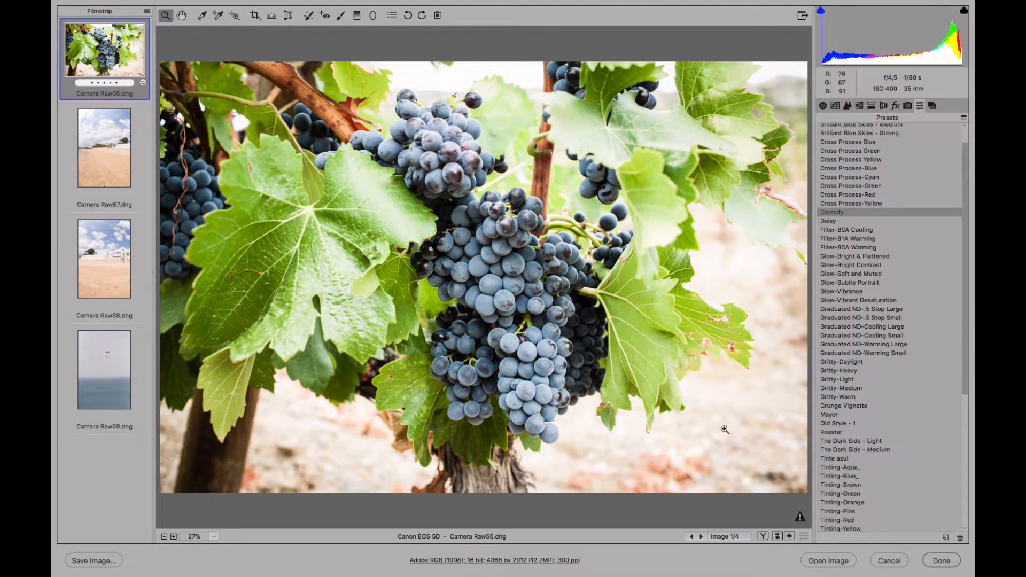
left_click(840, 388)
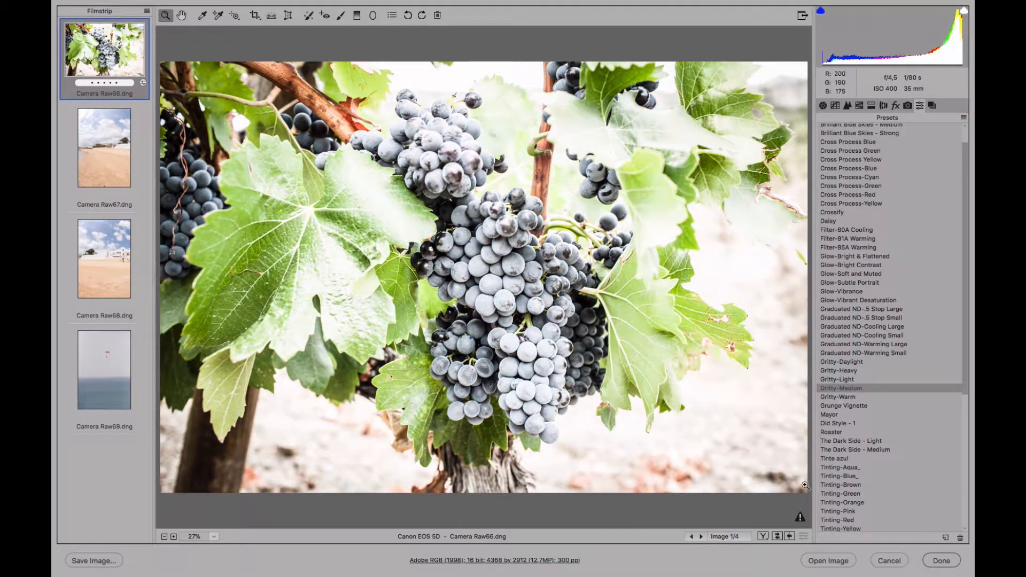
left_click(843, 458)
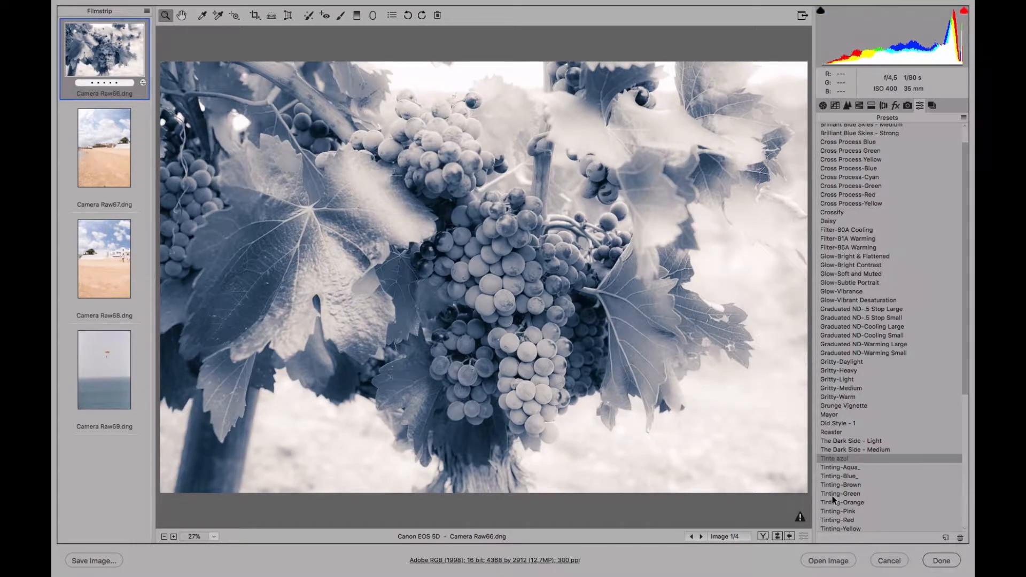
left_click_drag(964, 271, 964, 406)
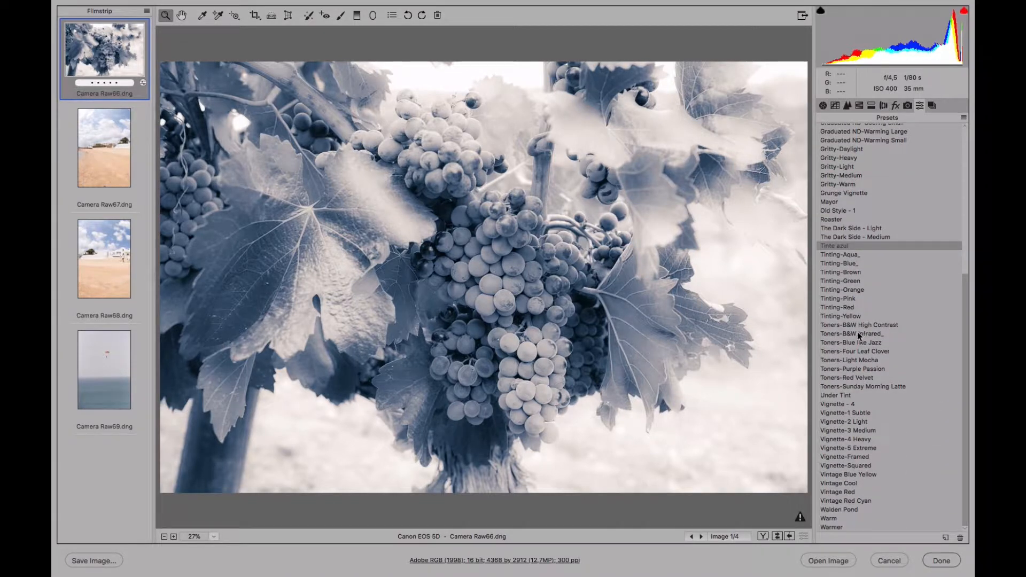
left_click(834, 394)
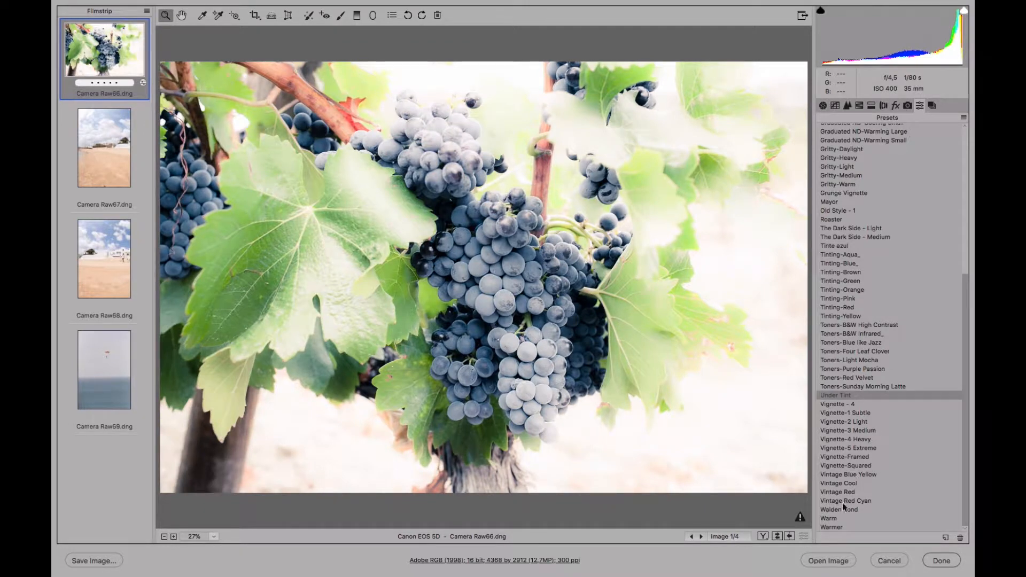
Apply the Blue Dawn preset and then the Glow-Vibrance preset to the grape photo
left_click_drag(963, 329, 955, 197)
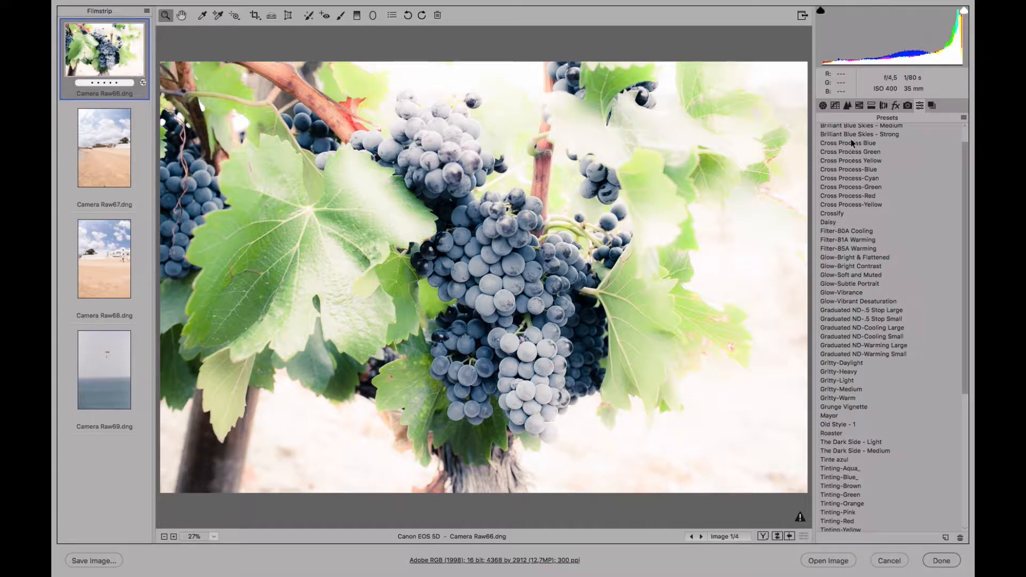
left_click_drag(963, 194, 964, 176)
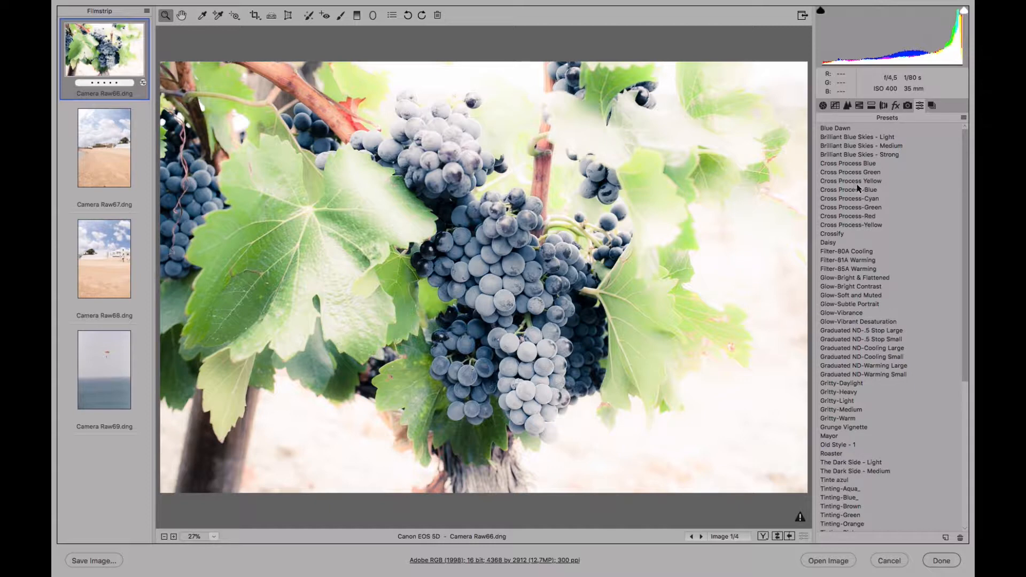
left_click(847, 128)
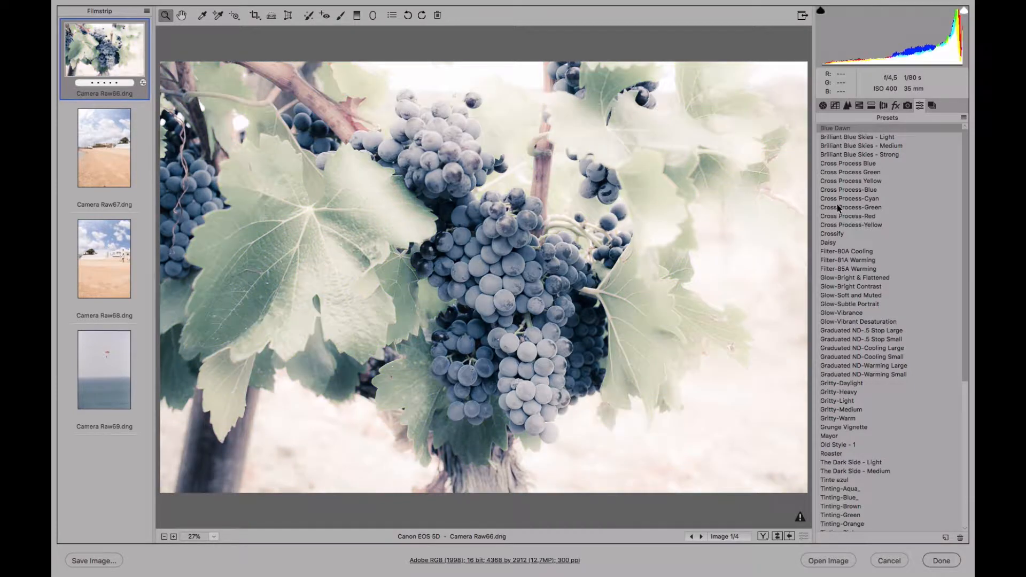
left_click(839, 313)
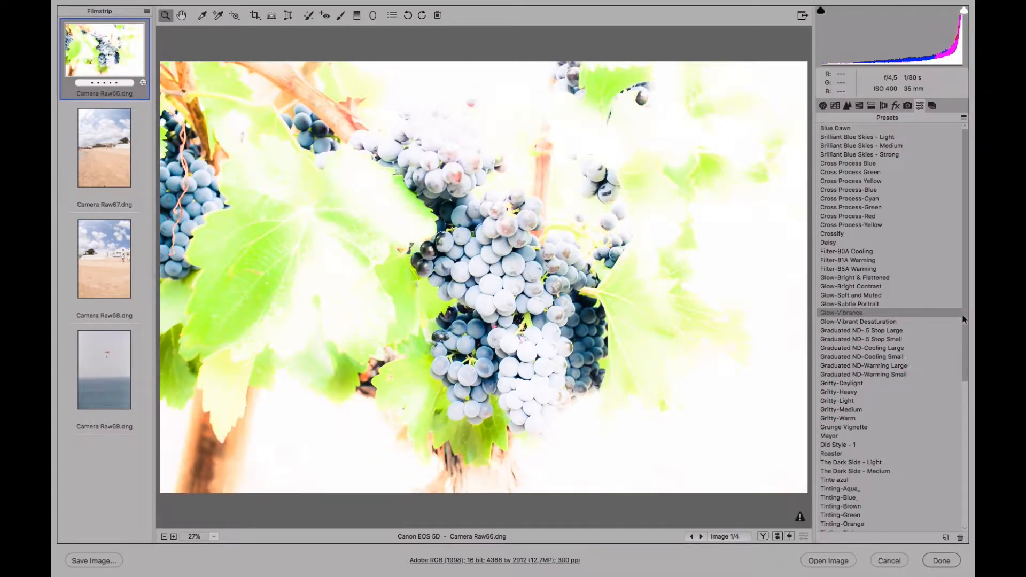
Apply the Tinting-Brown, Tinting-Pink and Toners-Four Leaf Clover presets in turn to the grape photo
scroll(876, 335, "down", 5)
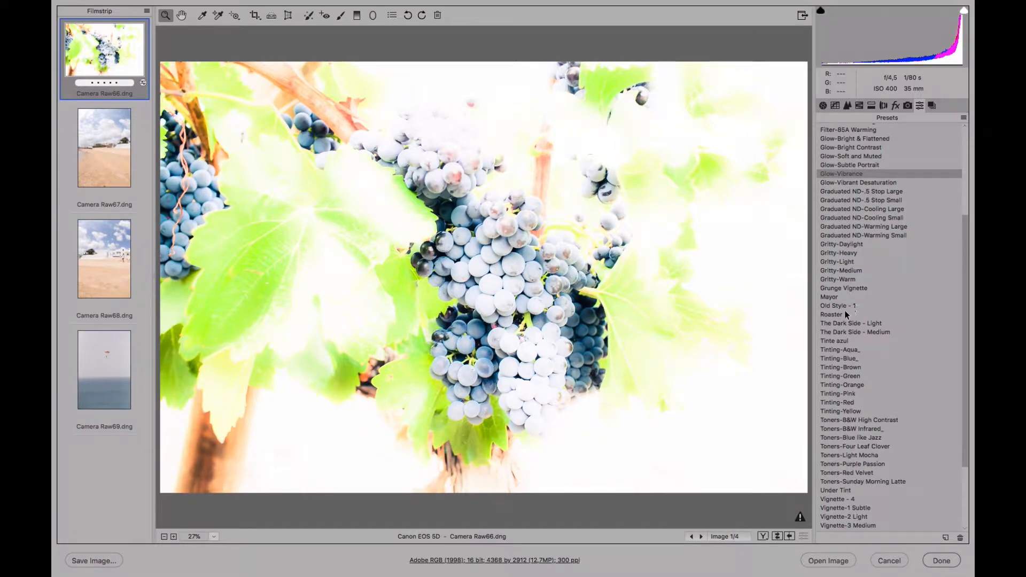
left_click(838, 367)
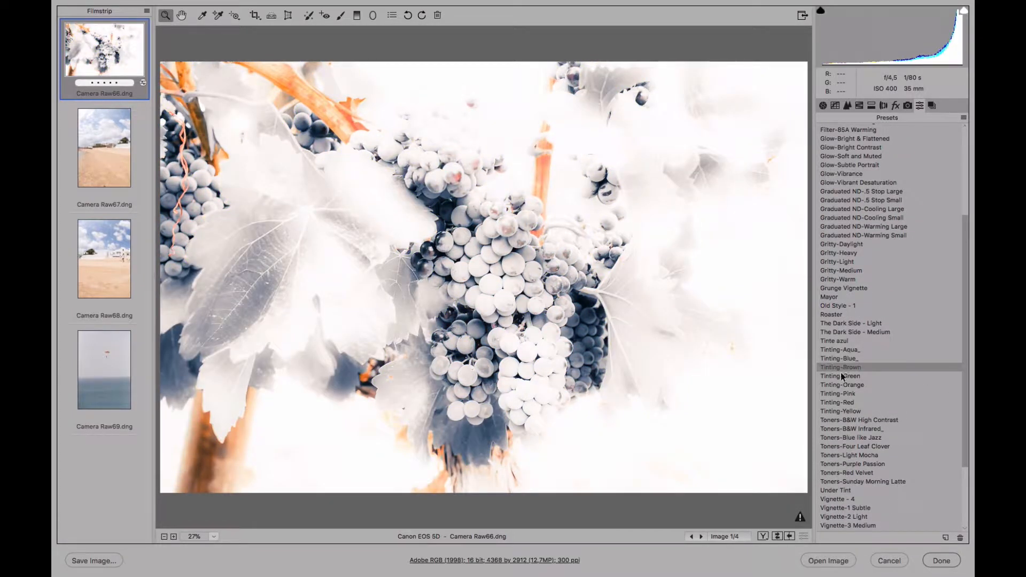
left_click(836, 391)
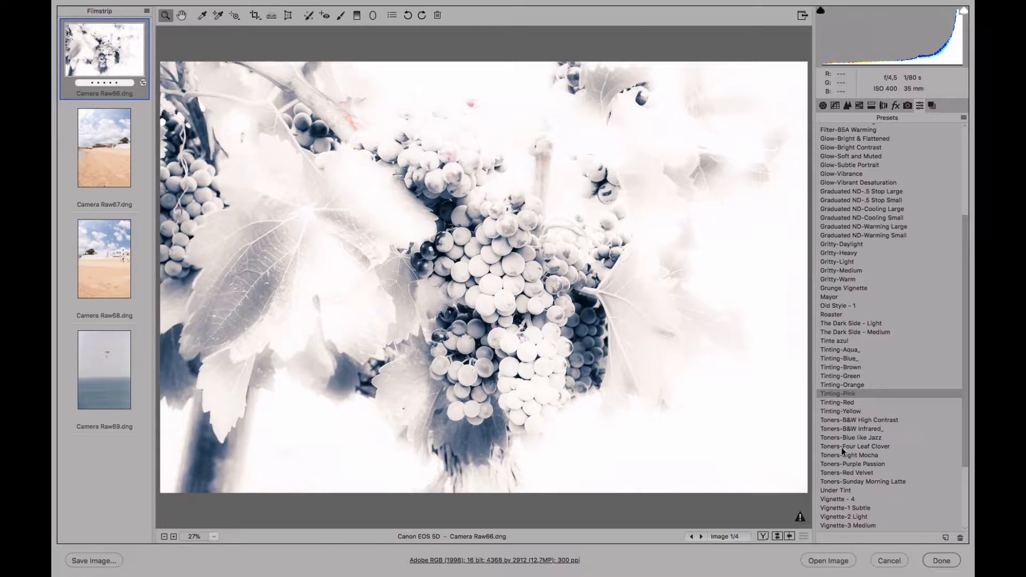
left_click(841, 447)
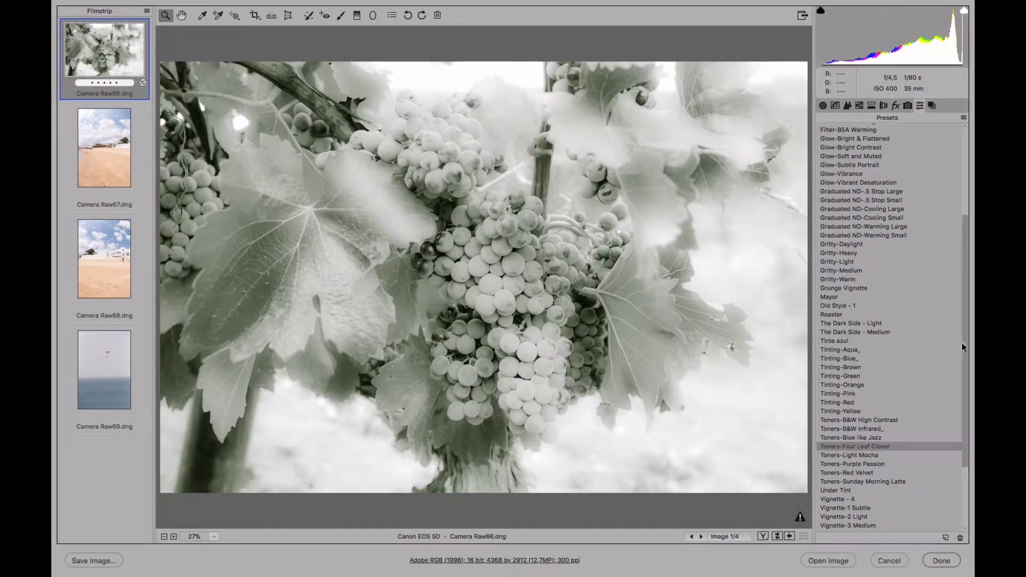
Add the Tinting-Aqua_, Vintage Red and Warmer presets in turn to the grape photo
left_click_drag(962, 344, 956, 237)
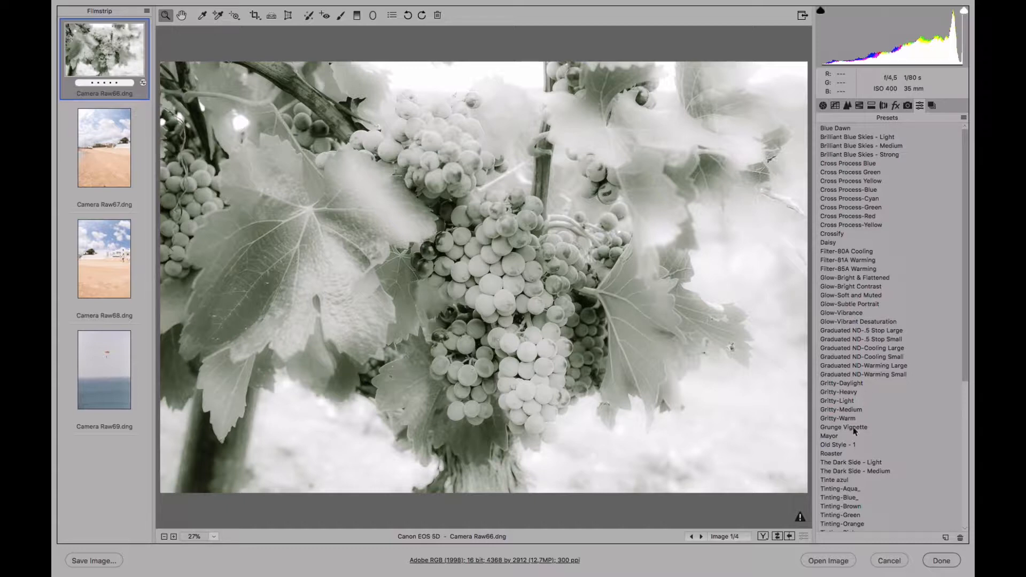
left_click_drag(963, 341, 957, 491)
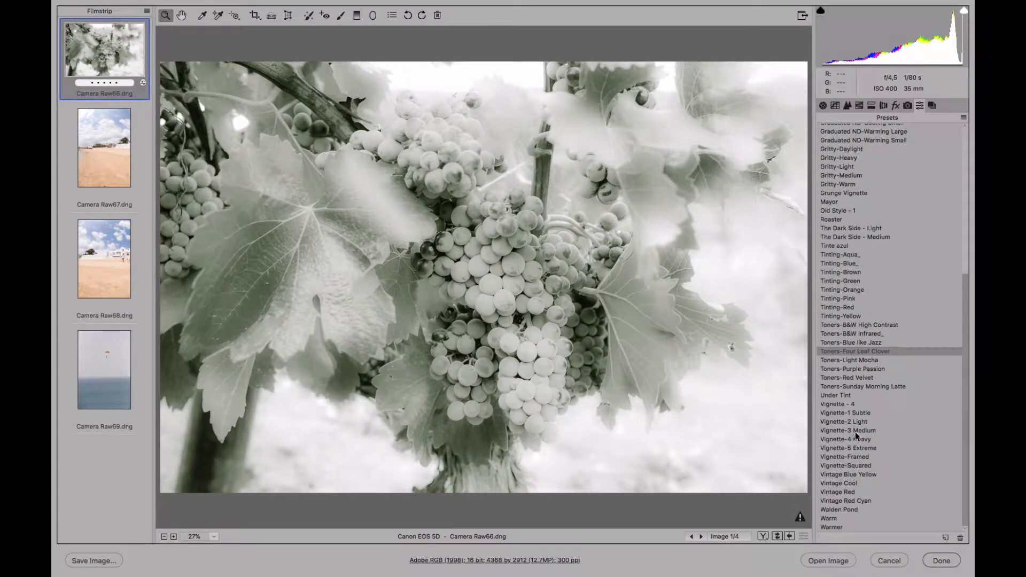
left_click(842, 253)
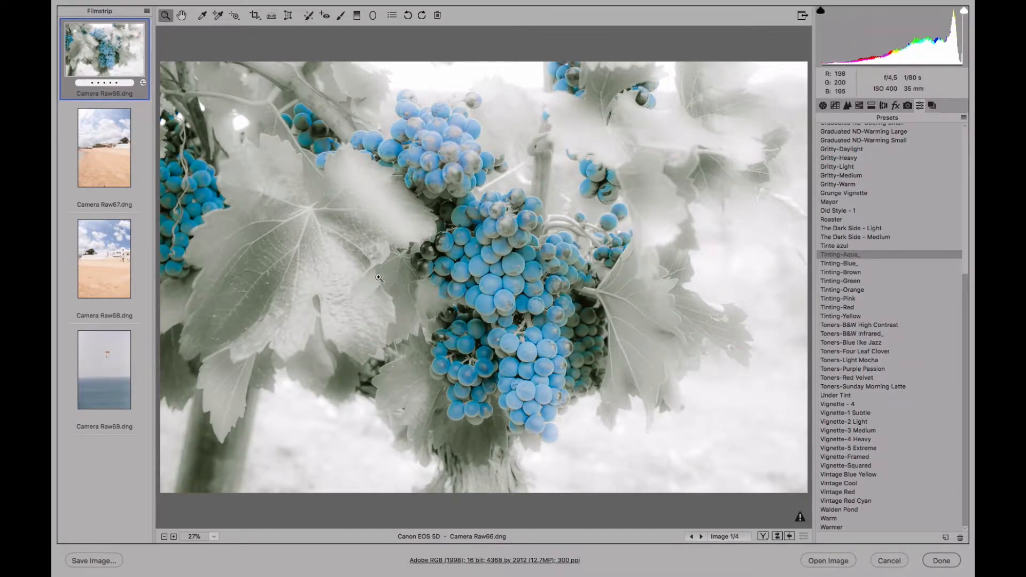
left_click(849, 492)
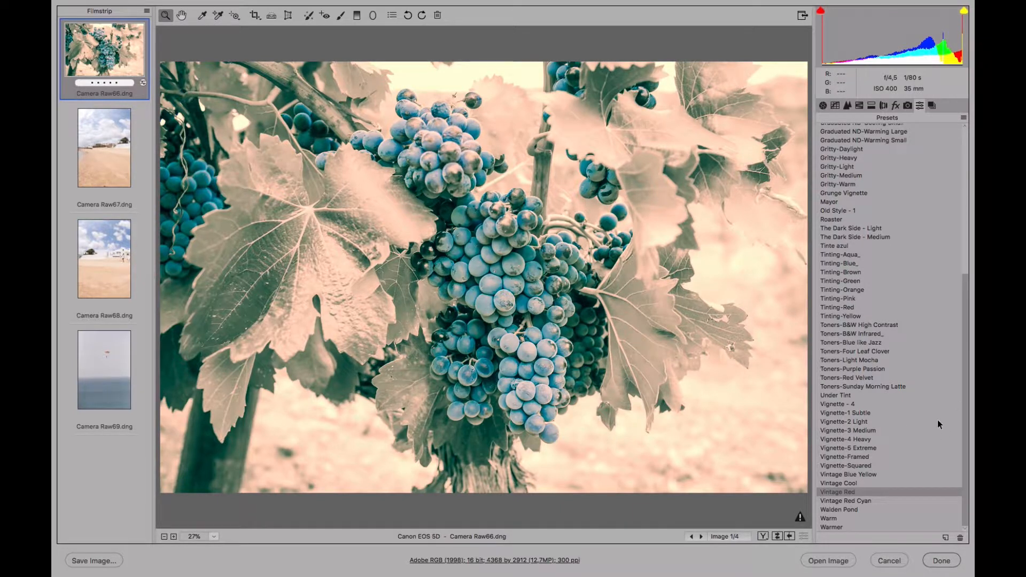
left_click(844, 526)
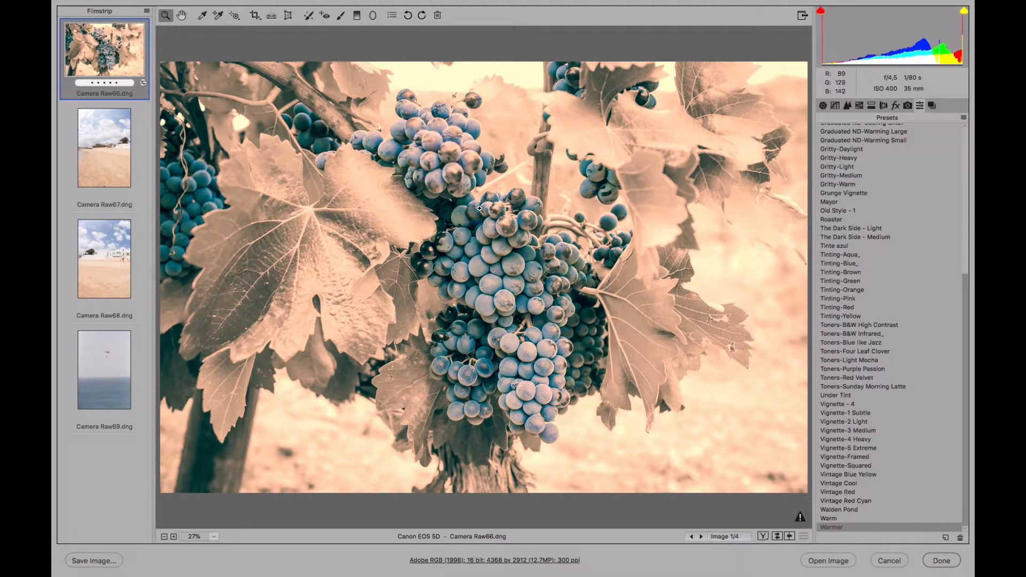
Restore the grape photo to the Camera Raw Defaults
left_click_drag(965, 387, 947, 184)
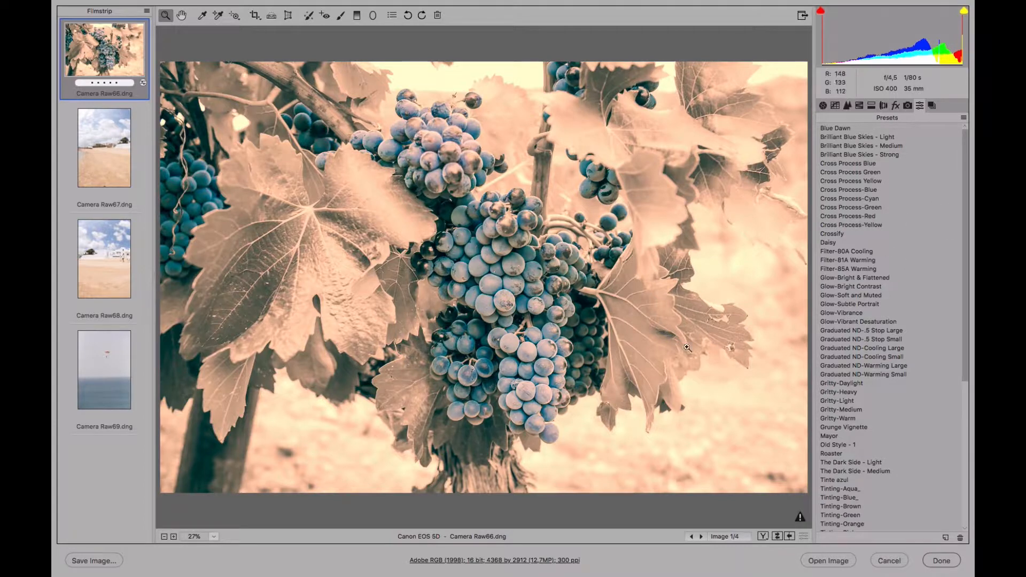
left_click(964, 118)
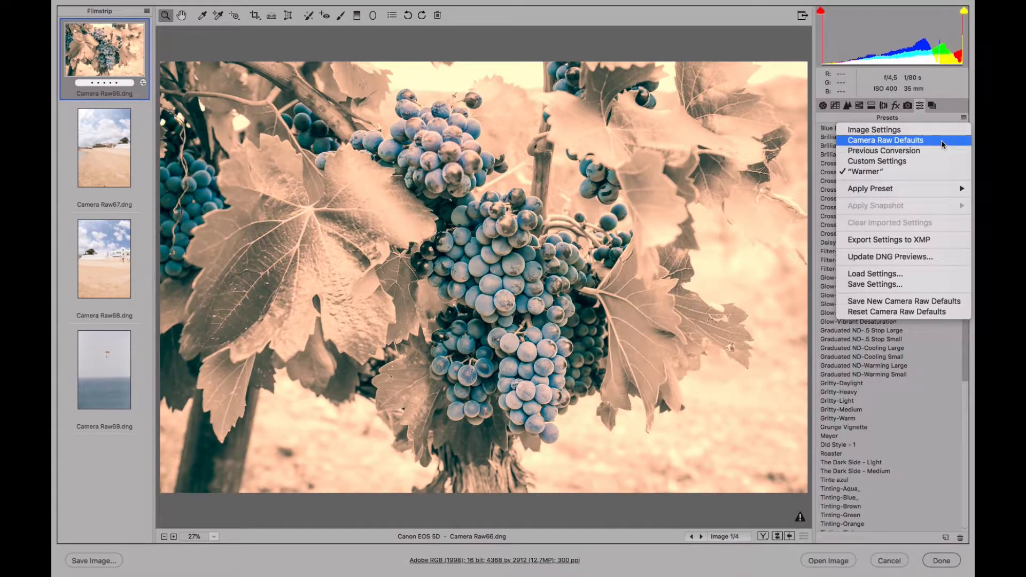
left_click(941, 140)
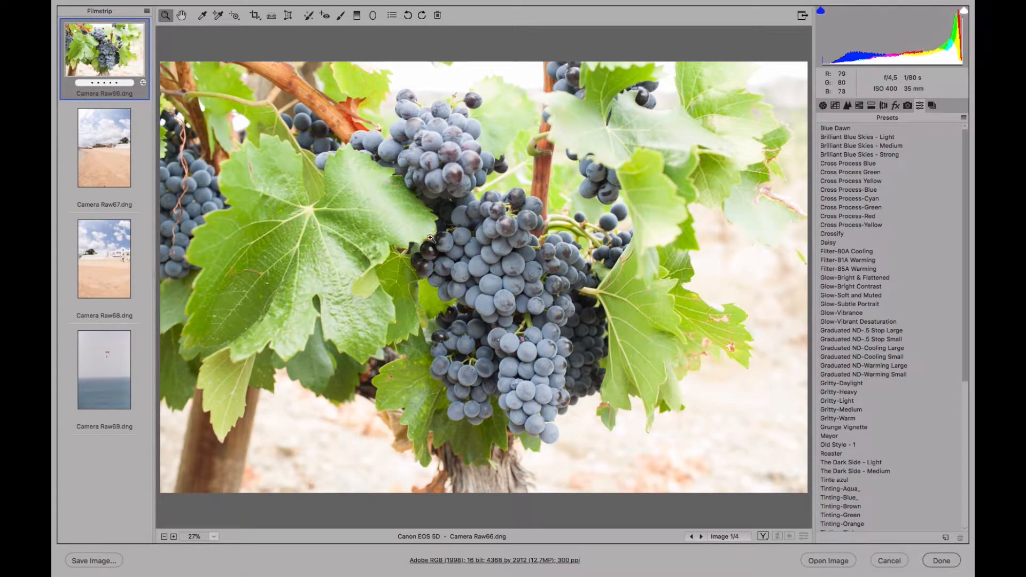
Check the grape photo's Tone Curve, HSL / Grayscale, Effects and Basic settings as well as its presets and snapshots
left_click(835, 106)
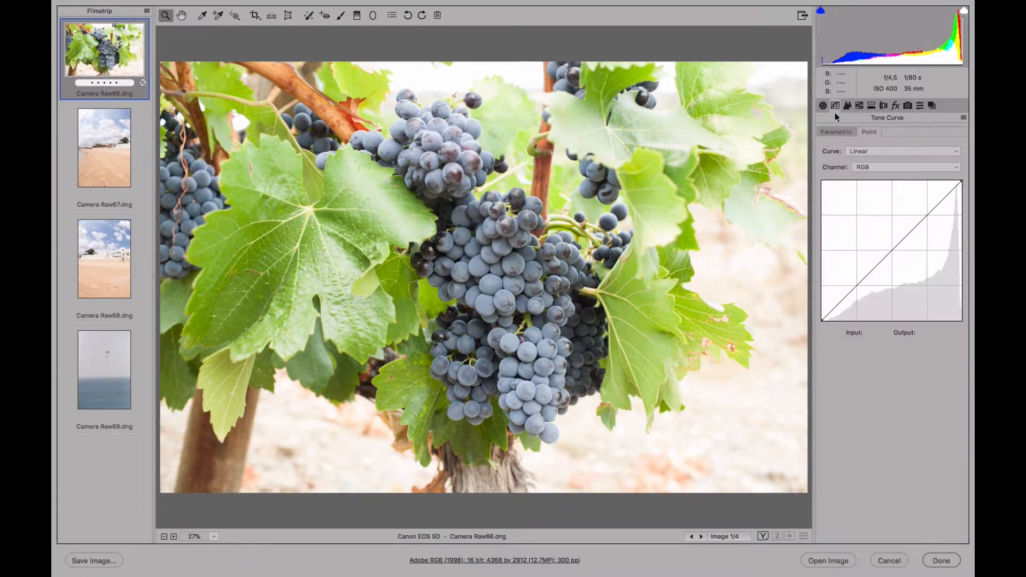
left_click(859, 106)
left_click(859, 107)
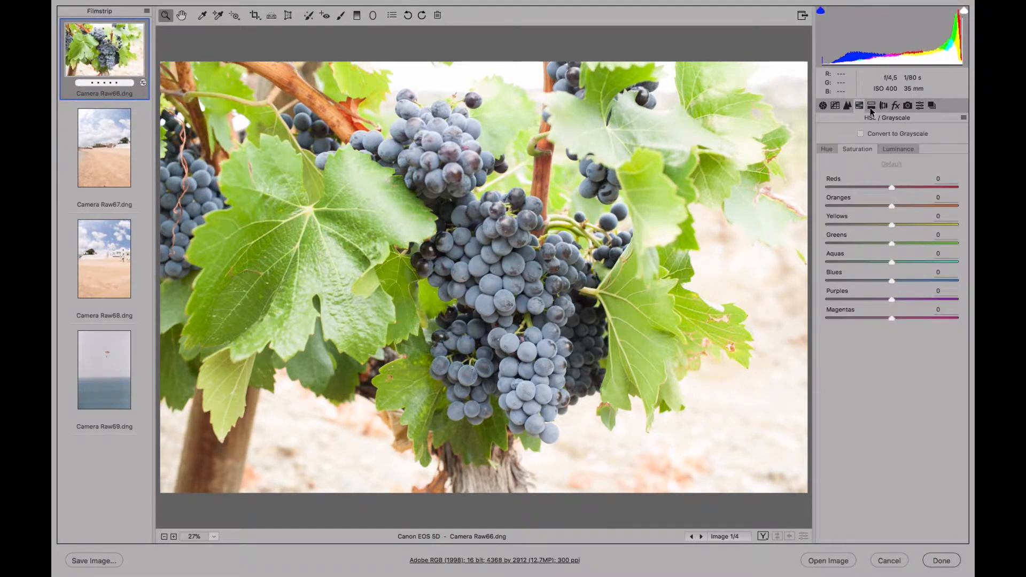
left_click(871, 106)
left_click(896, 106)
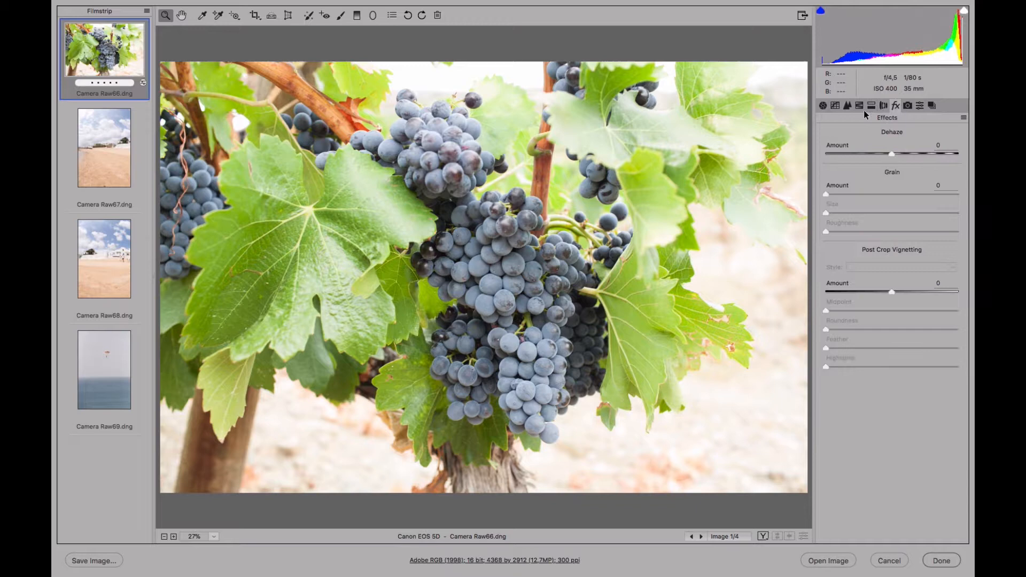
left_click(823, 105)
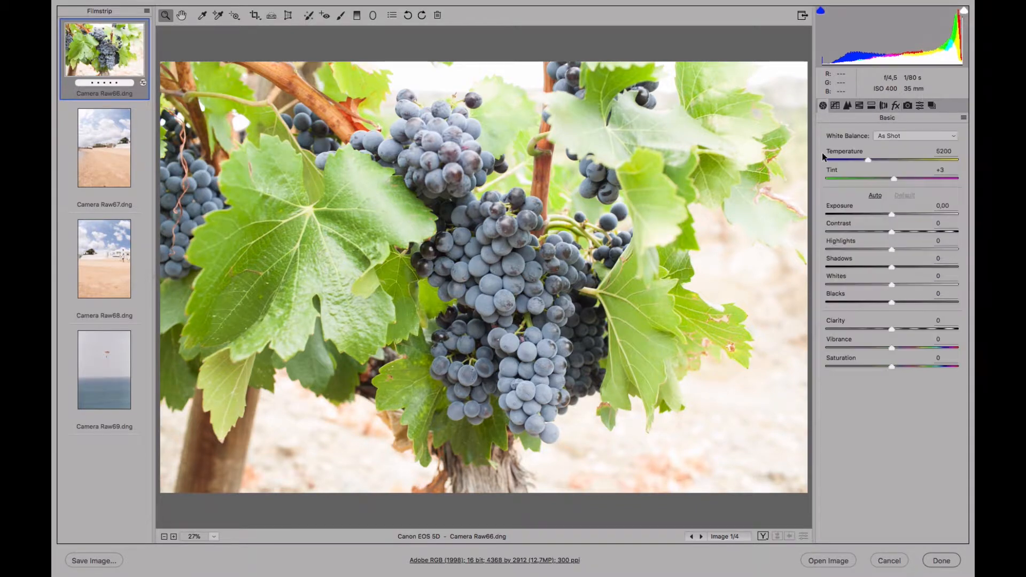
left_click(920, 106)
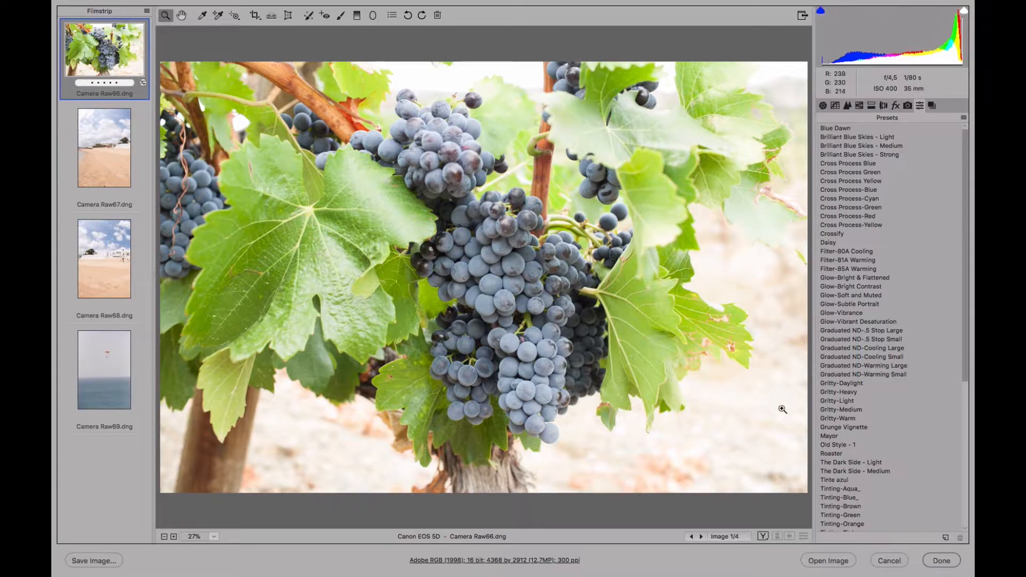
left_click(932, 105)
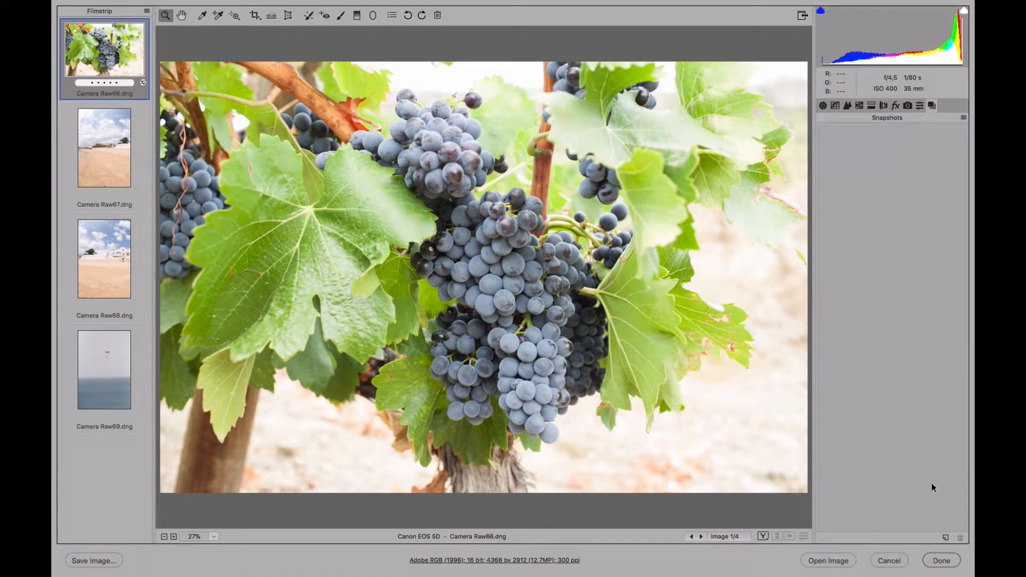
Save the grape photo's default state as a new preset named Reset, with the subset All Settings
left_click(920, 105)
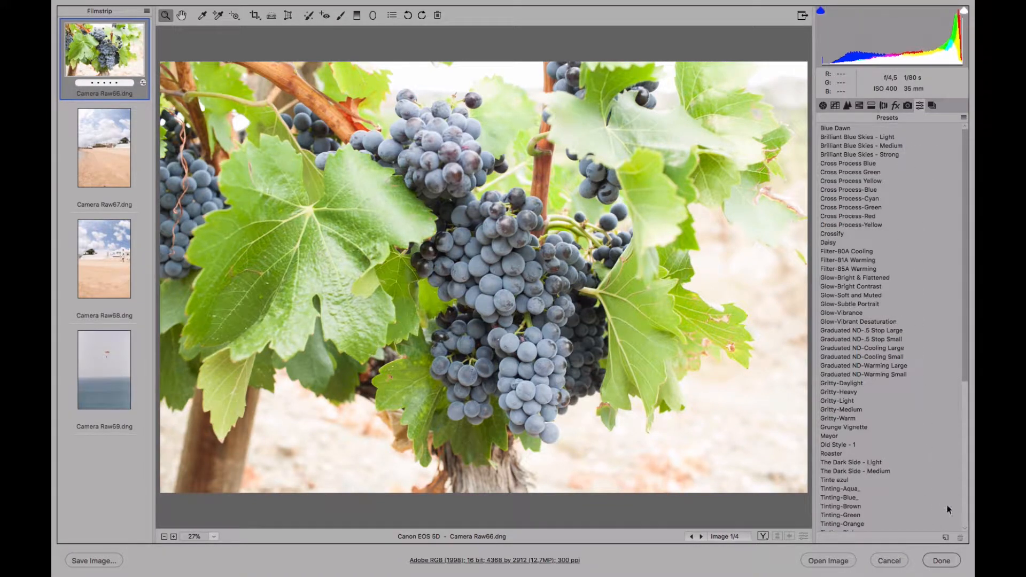
left_click(945, 537)
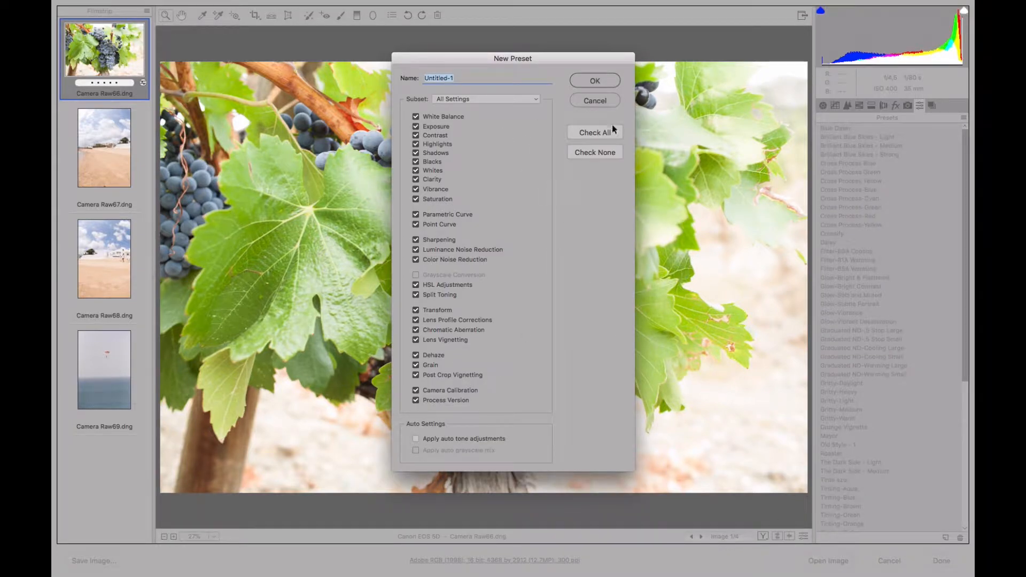
left_click_drag(578, 63, 548, 69)
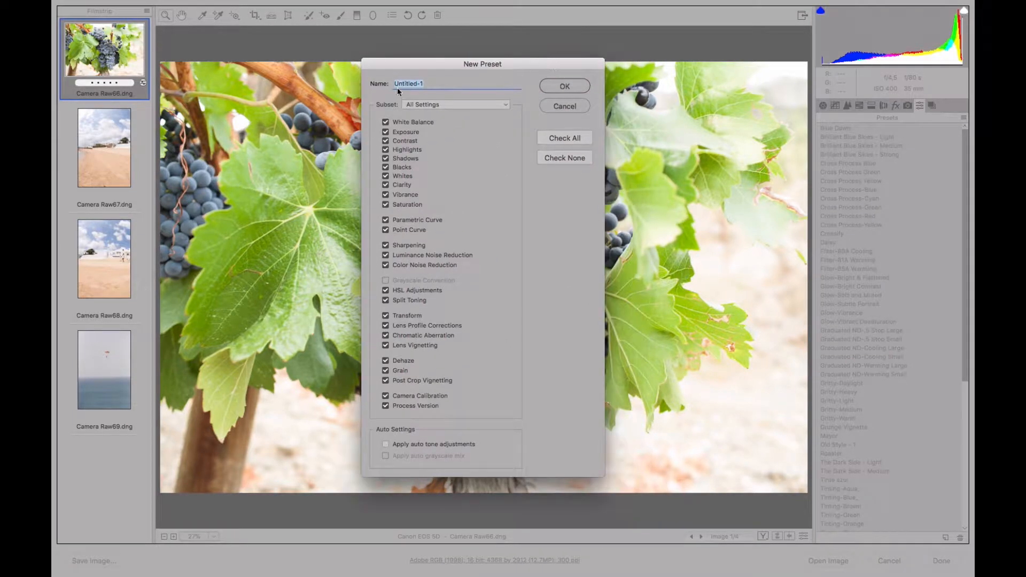
left_click(457, 103)
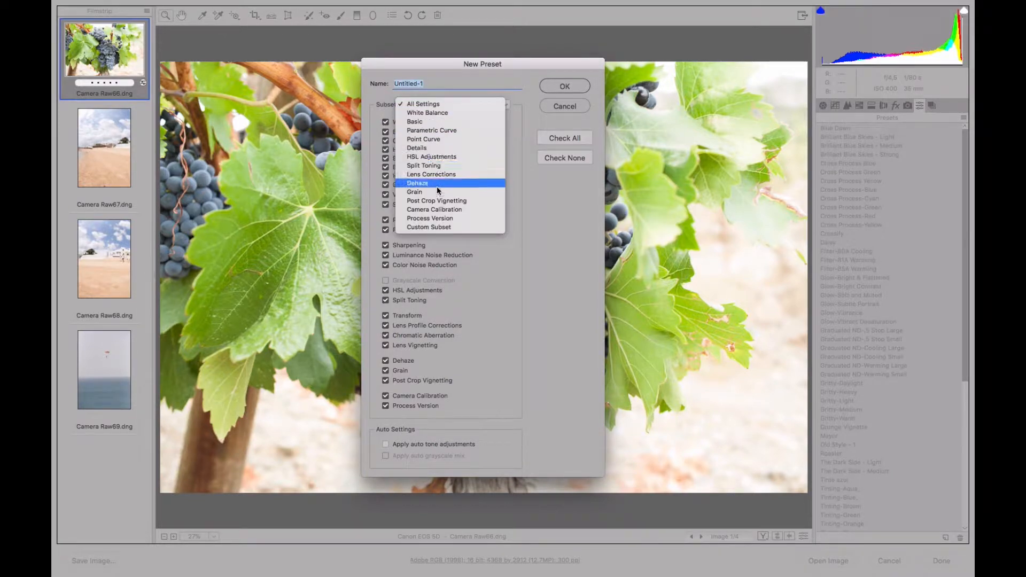
left_click(456, 103)
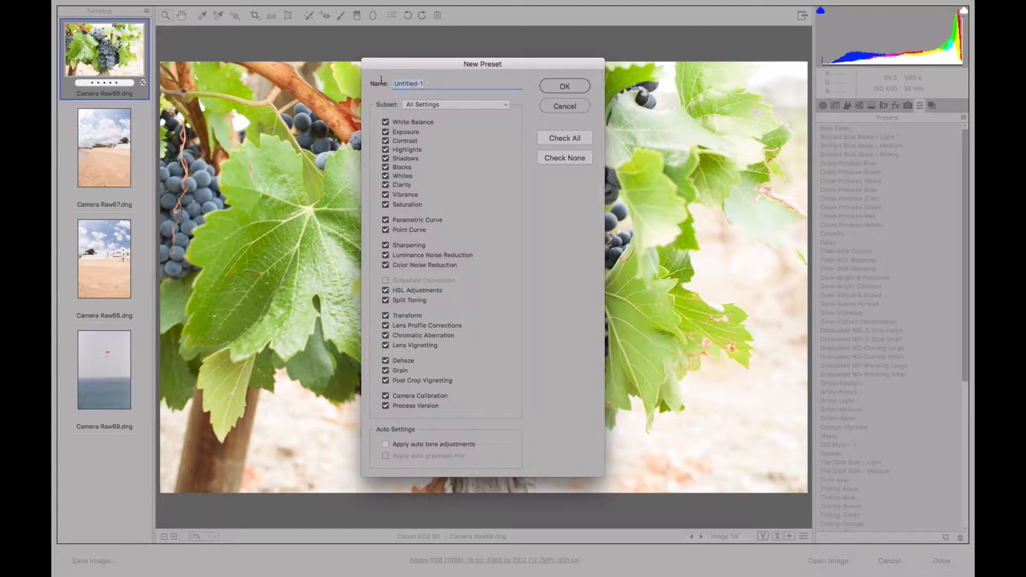
type("Rest")
left_click(576, 87)
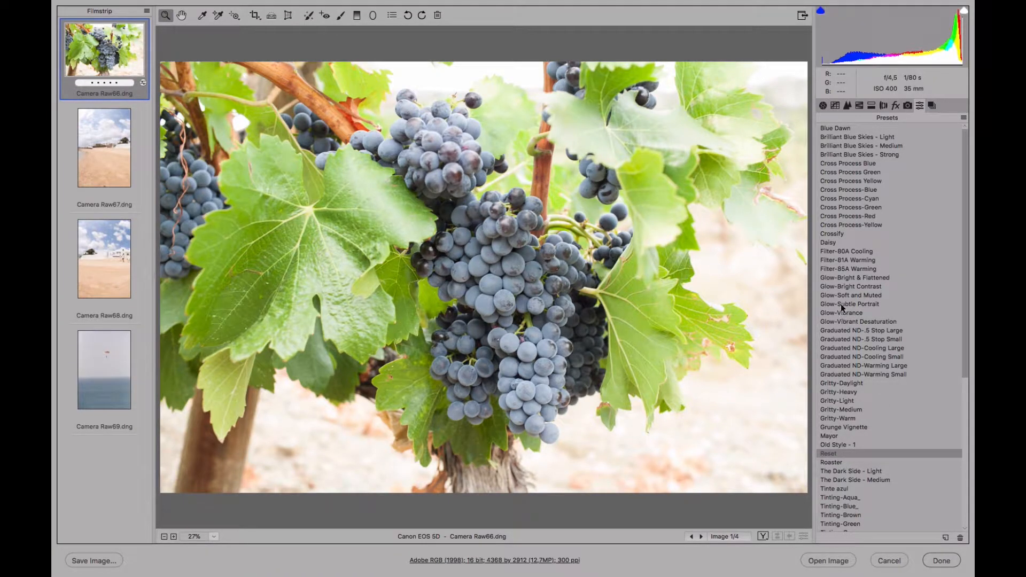
Save another preset with All Settings under the name -Reset so that it sorts first among the presets
left_click_drag(964, 336, 960, 363)
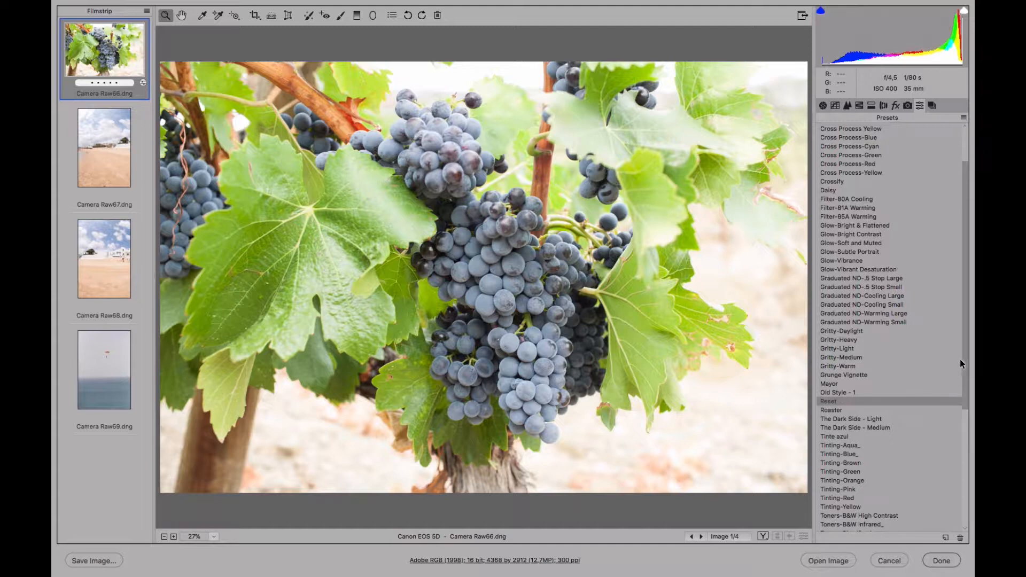
left_click_drag(965, 359, 948, 206)
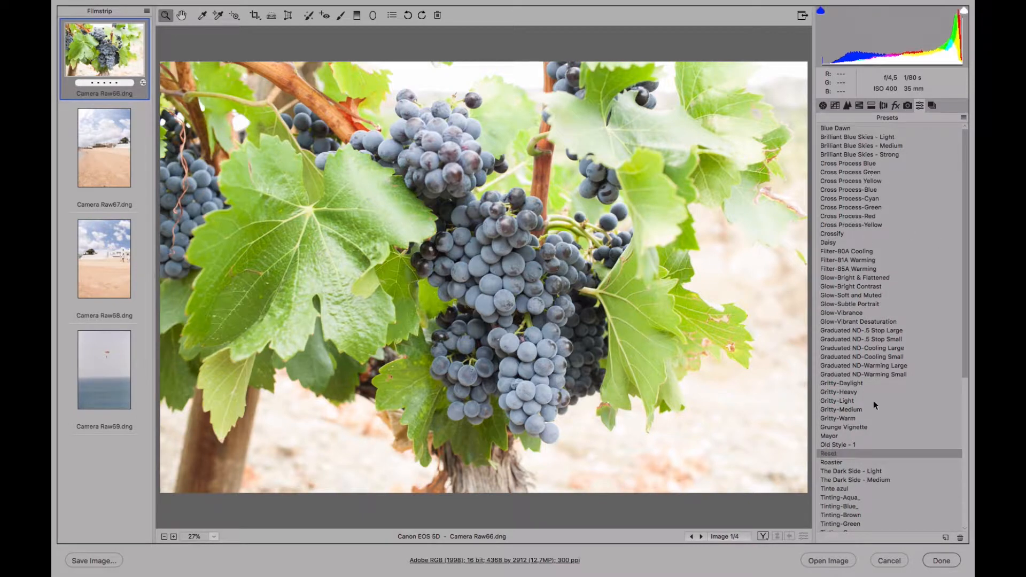
left_click_drag(962, 328, 918, 310)
left_click(945, 538)
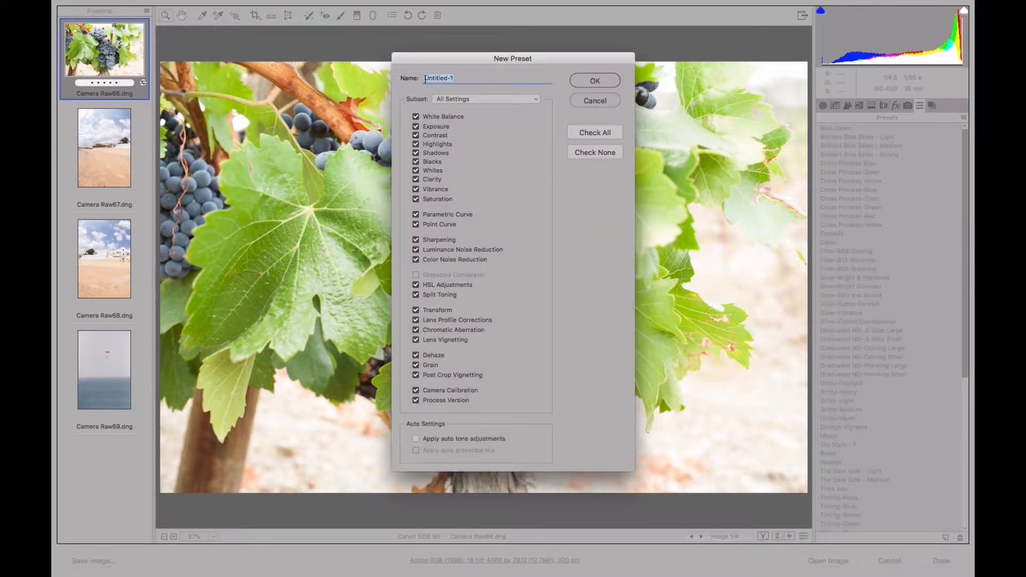
left_click(425, 79)
type("Rest")
key("BackSpace")
key("BackSpace")
type("et")
key("BackSpace")
key("BackSpace")
type("set")
key("Delete")
key("Delete")
key("Delete")
key("Delete")
left_click(604, 80)
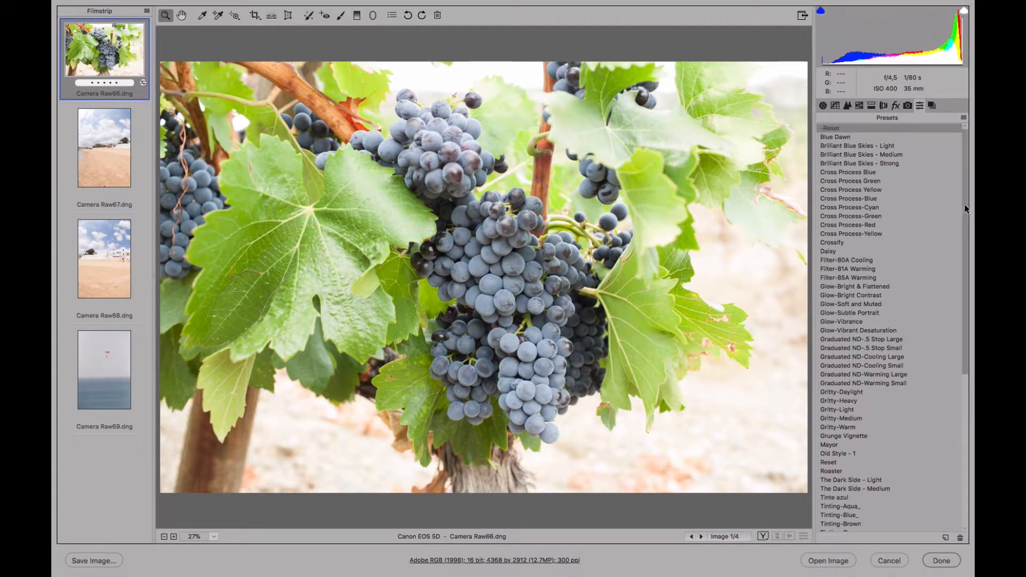
Apply the Glow-Soft and Muted, Graduated ND-.5 Stop Small, Gritty-Light and Graduated ND-Cooling Large presets in turn to the grape photo
scroll(959, 217, "down", 10)
left_click_drag(958, 374, 960, 188)
left_click(847, 304)
left_click(843, 348)
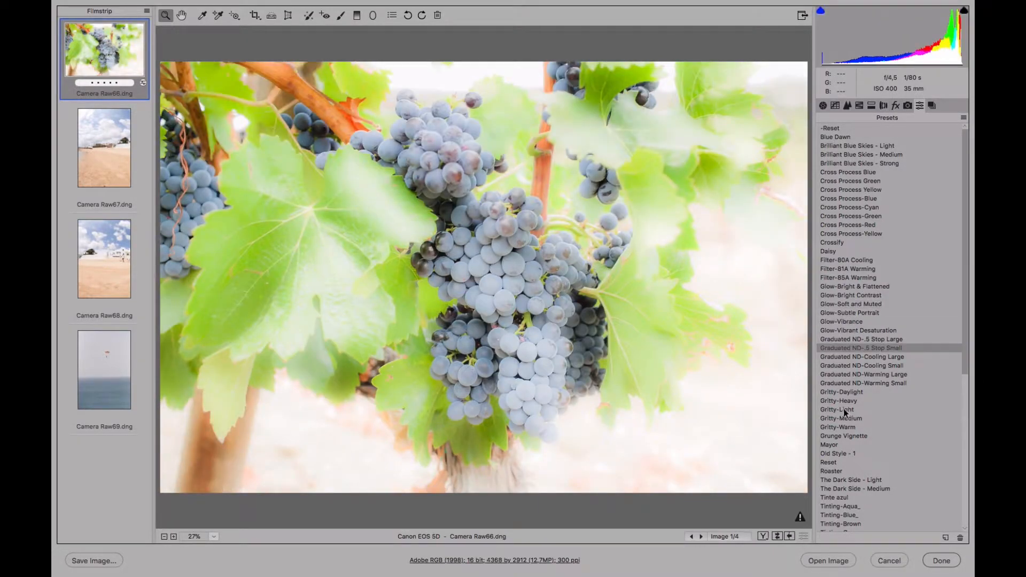
left_click(846, 410)
left_click(846, 356)
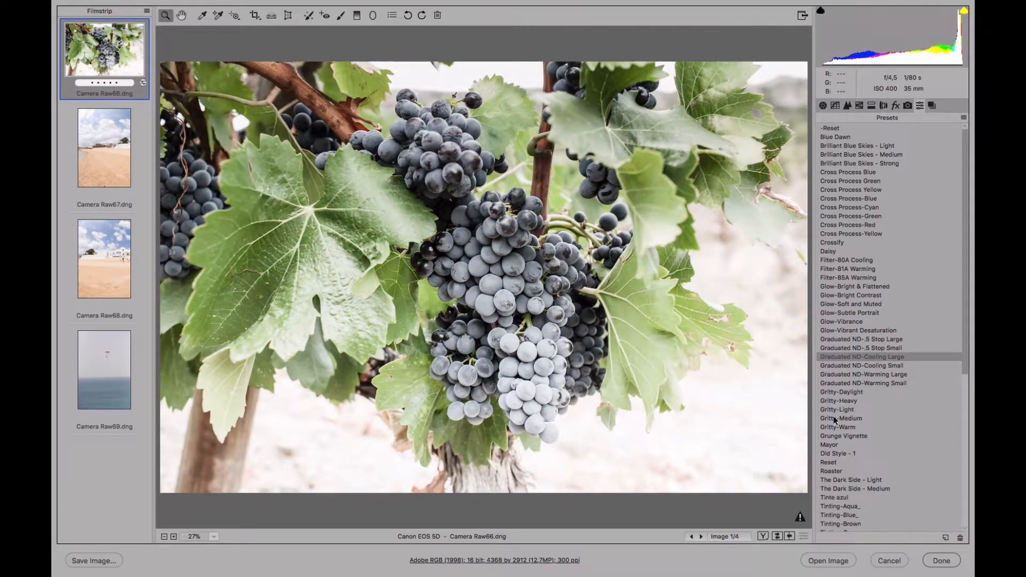
Add the Mayor, Graduated ND-.5 Stop Large and Graduated ND-Warming Large presets in turn to the grape photo
left_click(841, 445)
left_click(848, 340)
left_click(854, 374)
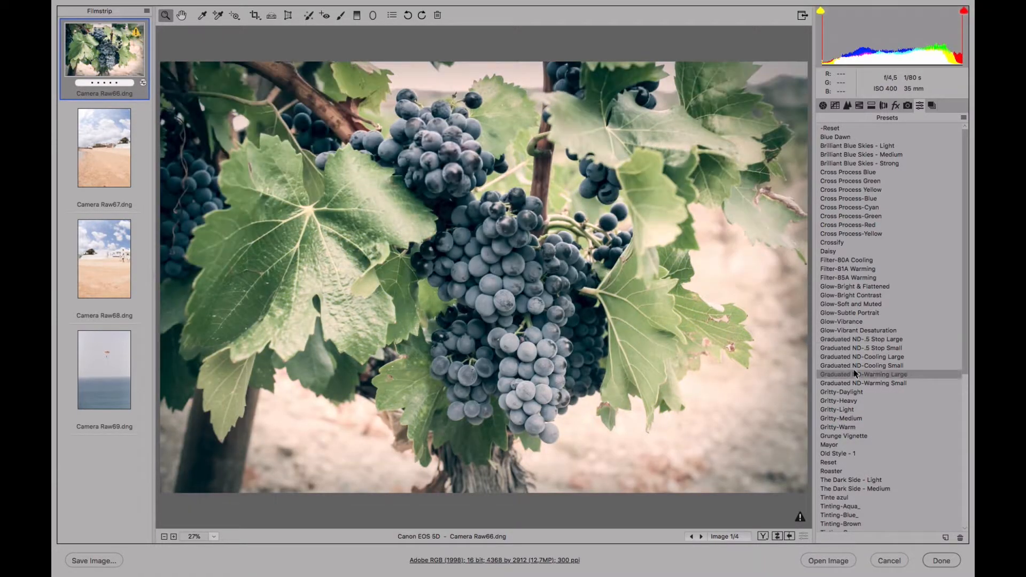
Apply the -Reset preset to the grape photo
left_click(964, 381)
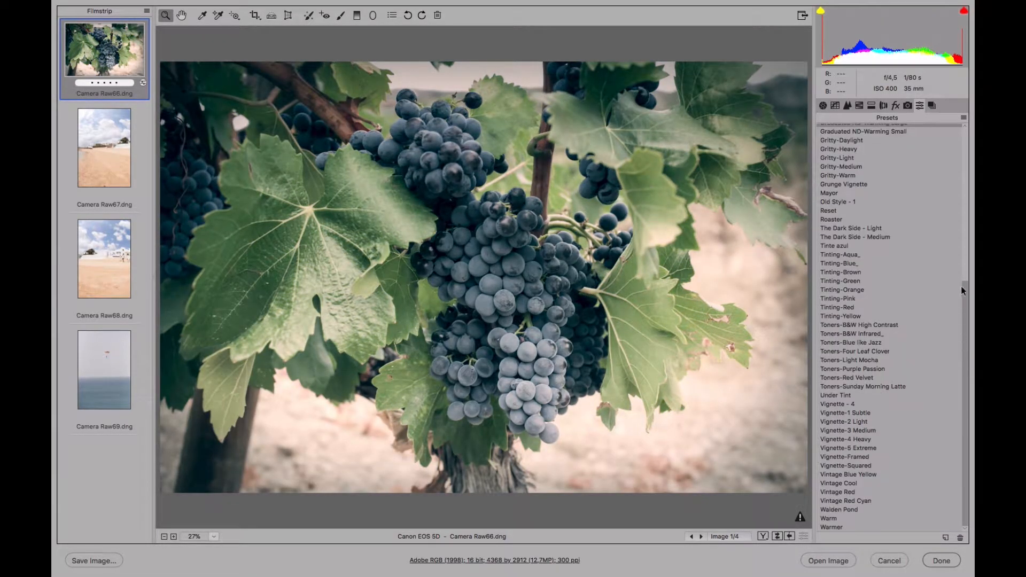
left_click(965, 164)
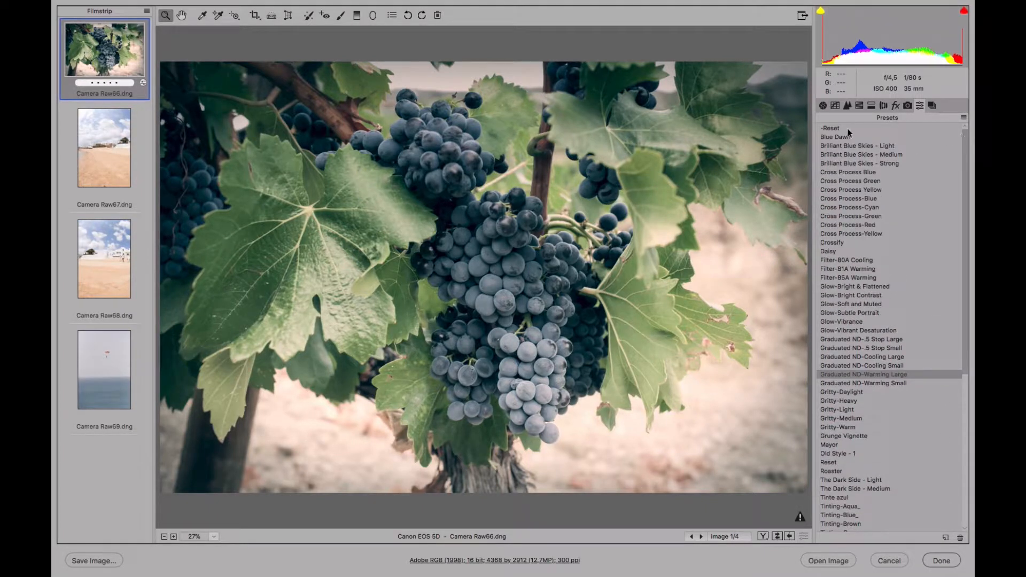
left_click(841, 130)
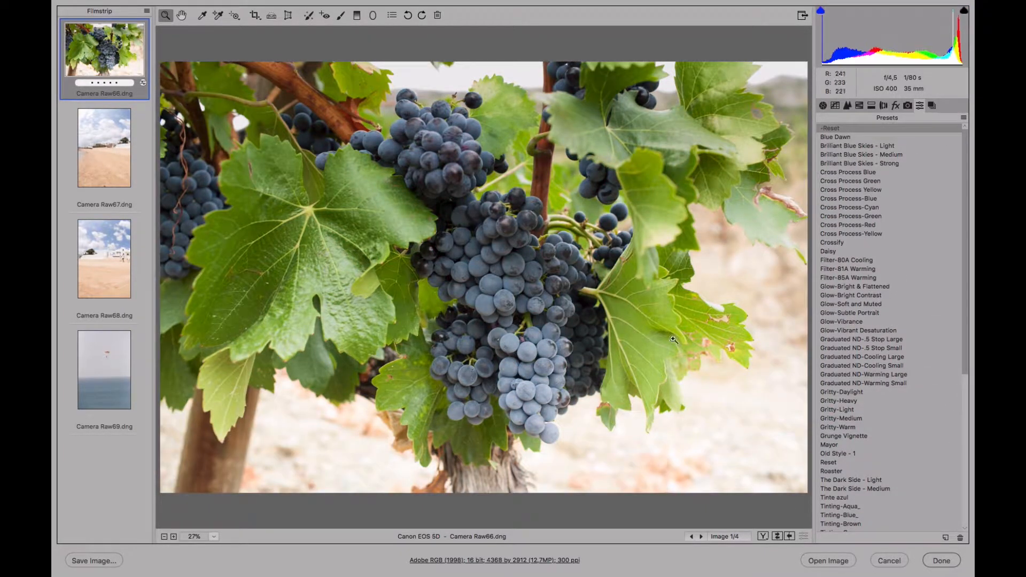
Delete the duplicate preset named Reset, the one without the leading hyphen
left_click(830, 462)
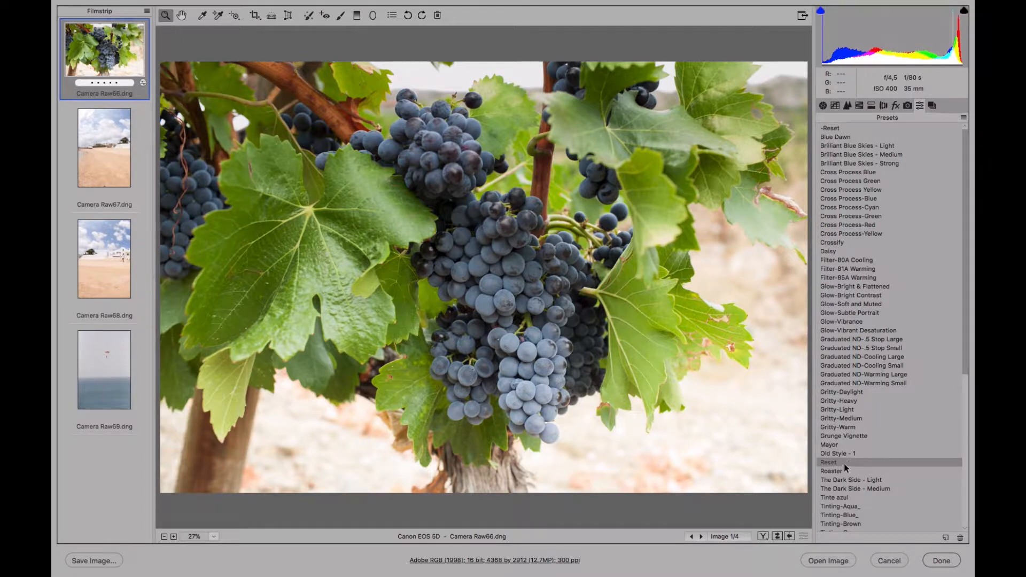
left_click(961, 539)
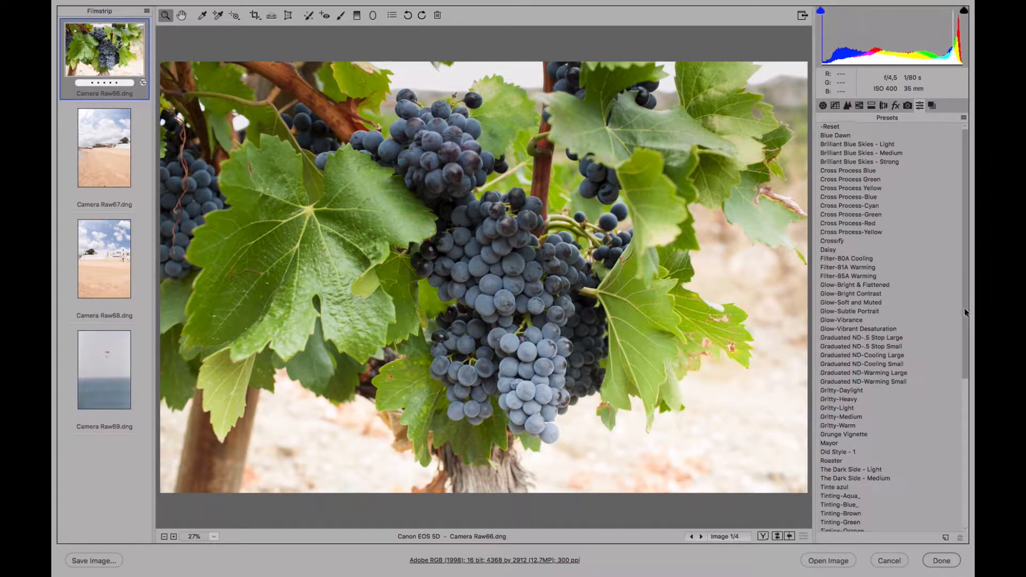
scroll(960, 310, "down", 9)
left_click_drag(974, 447, 970, 202)
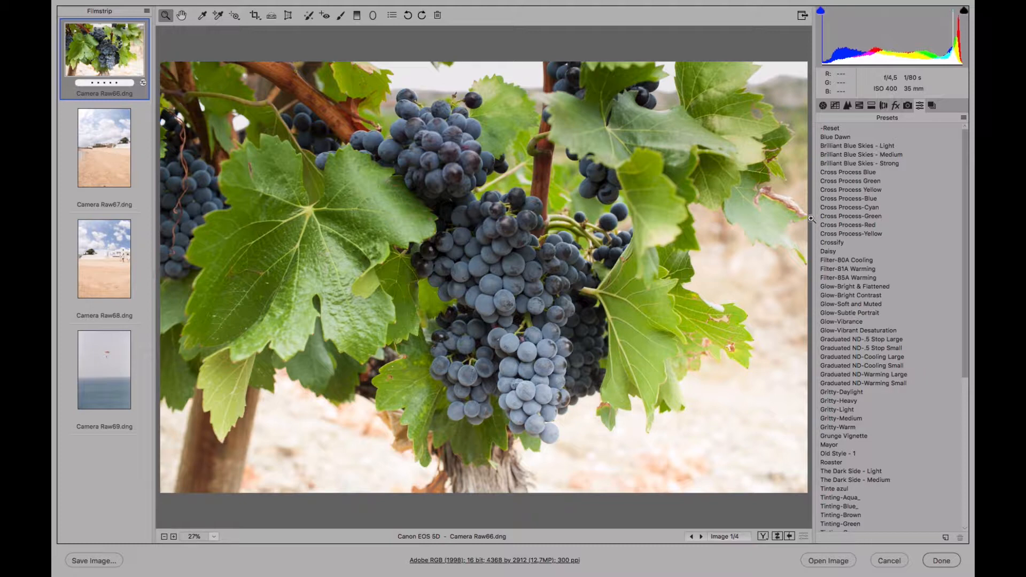
In the Basic adjustments, set Highlights to -43, Whites to -38, Exposure to -0.30, Shadows to +23, Clarity to +29 and Vibrance to +31
left_click(823, 105)
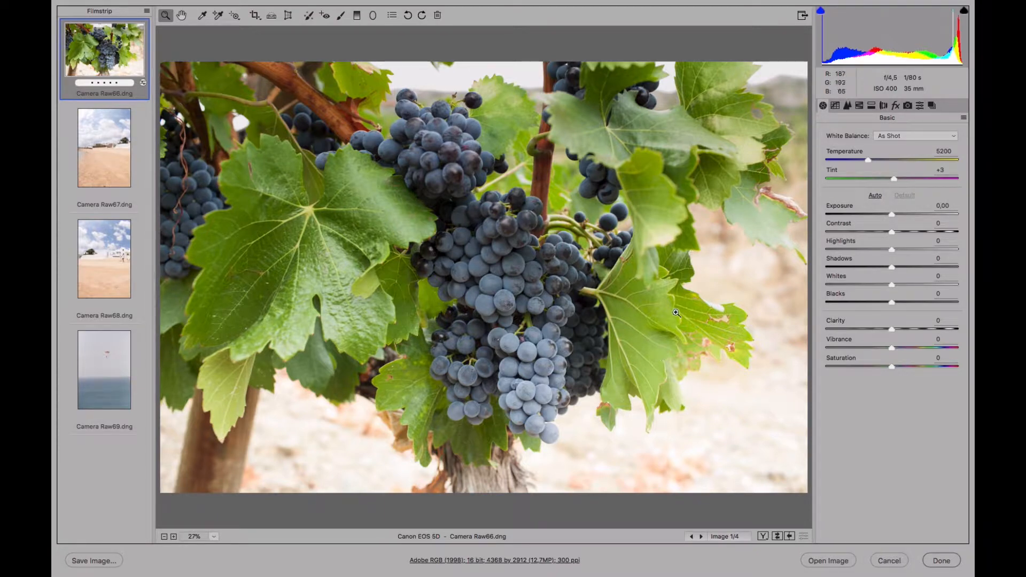
left_click_drag(892, 242, 864, 247)
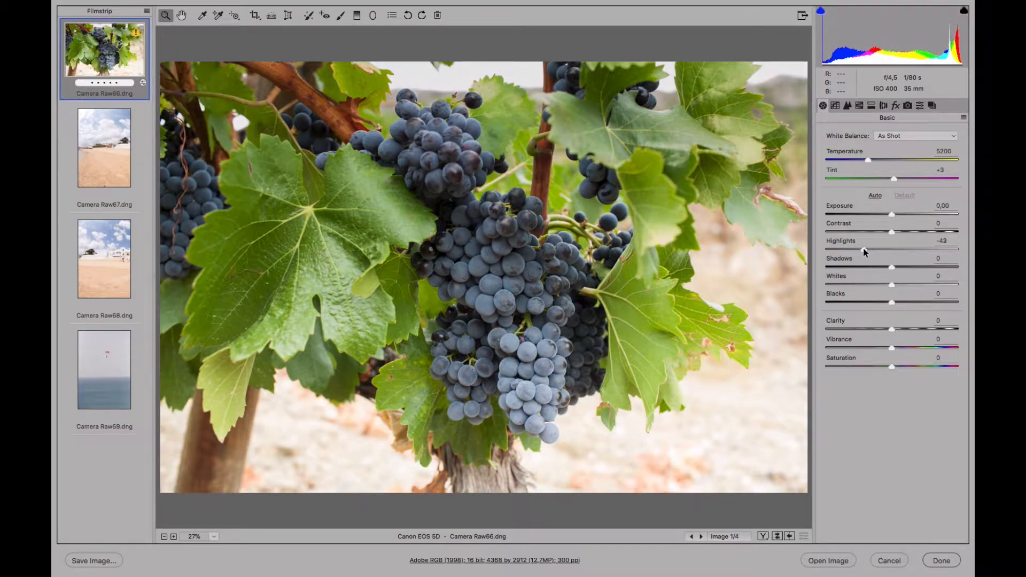
left_click_drag(892, 284, 867, 284)
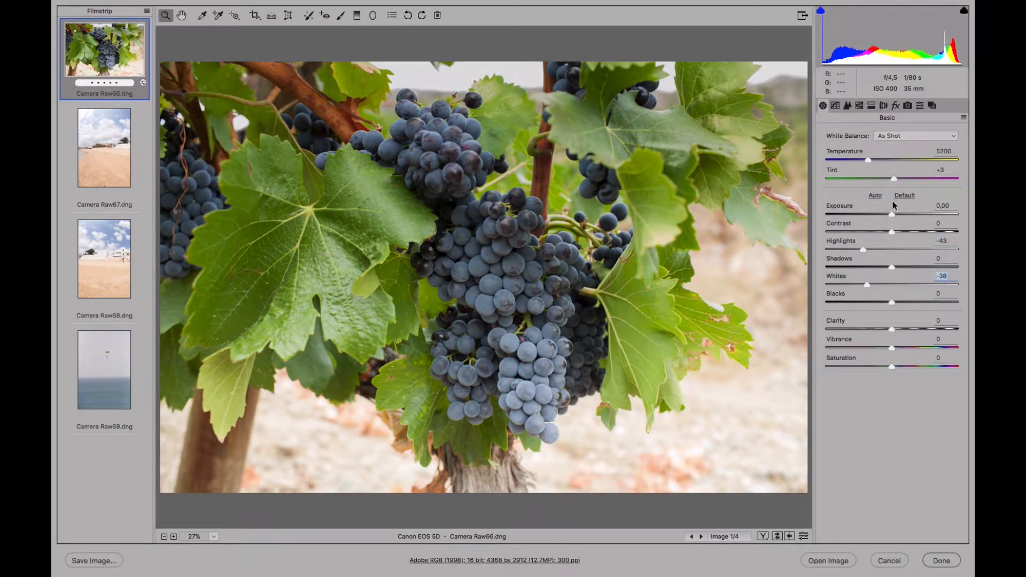
left_click_drag(892, 217, 887, 214)
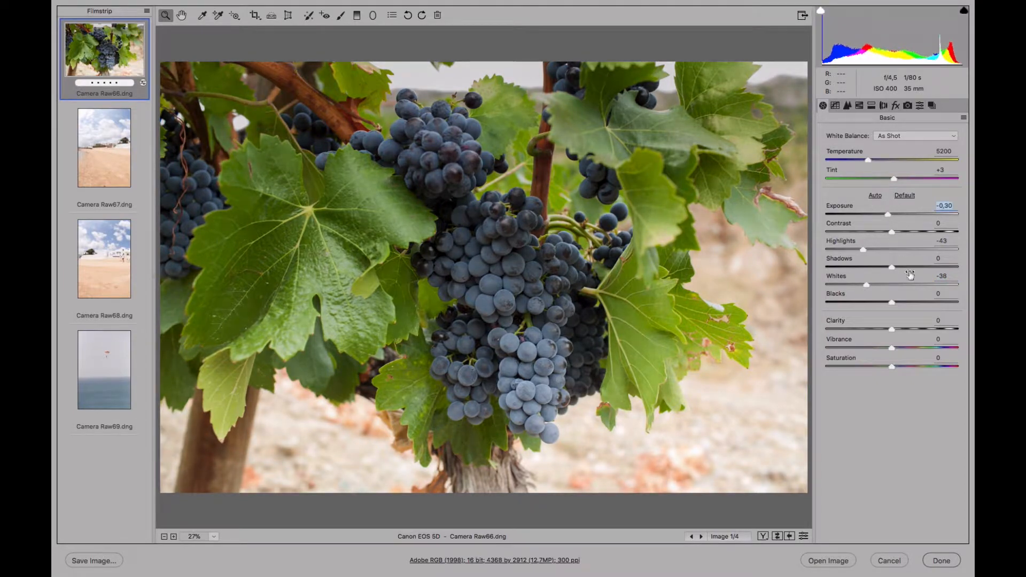
left_click_drag(891, 267, 906, 267)
left_click_drag(891, 329, 910, 349)
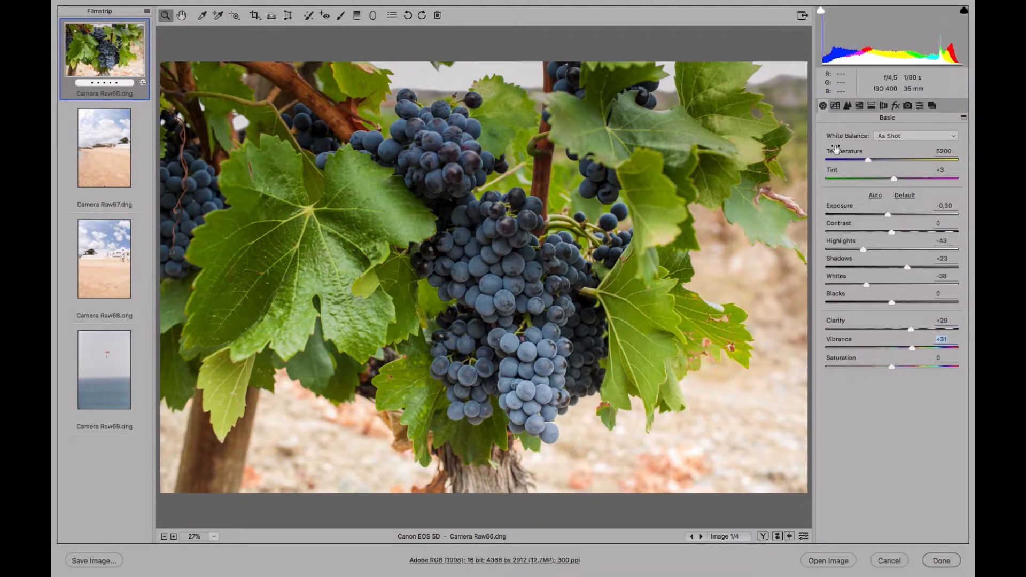
Set the parametric tone curve to Highlights +15, Lights +13, Darks -17 and Shadows -17
left_click(835, 106)
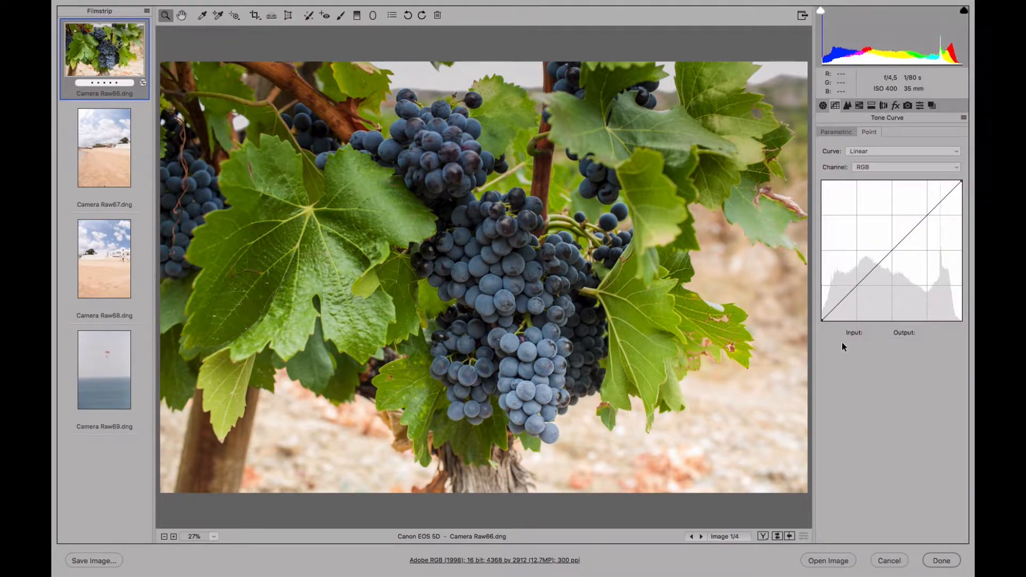
left_click(836, 132)
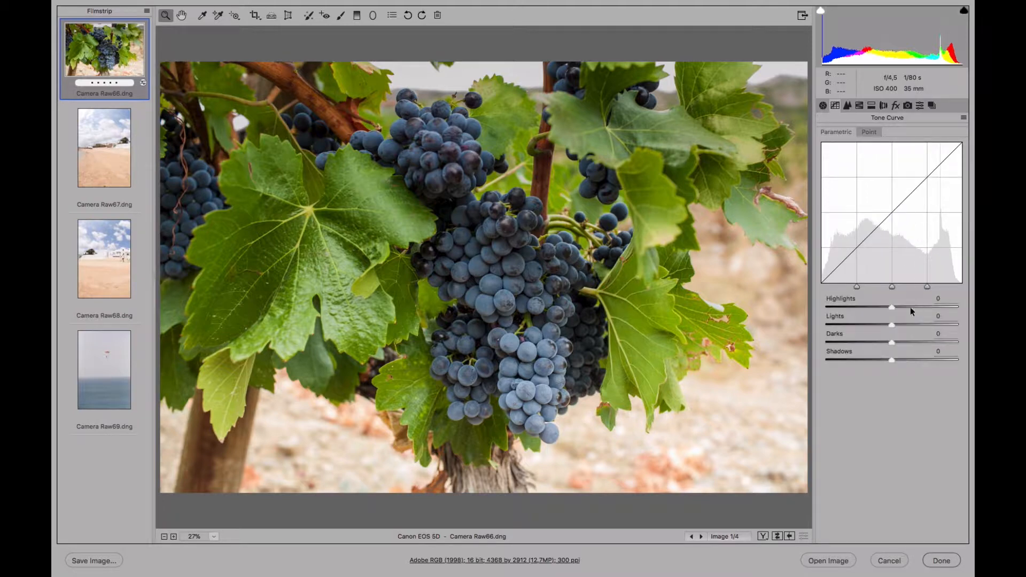
left_click_drag(892, 307, 881, 359)
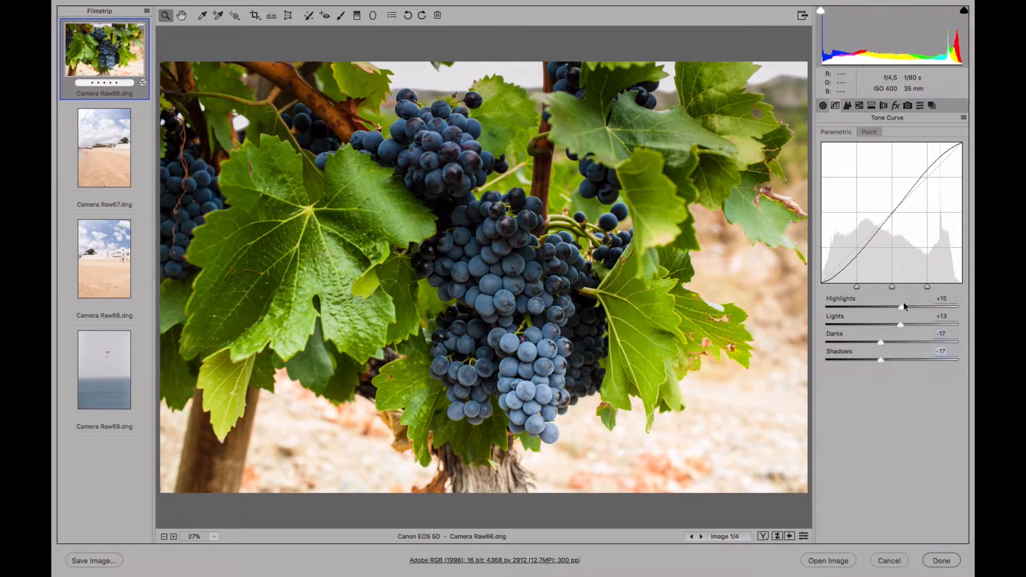
Shape the Red channel's point curve with a lowered shadow point at input 69, output 56 and a highlight point at input 194, output 196
left_click(868, 131)
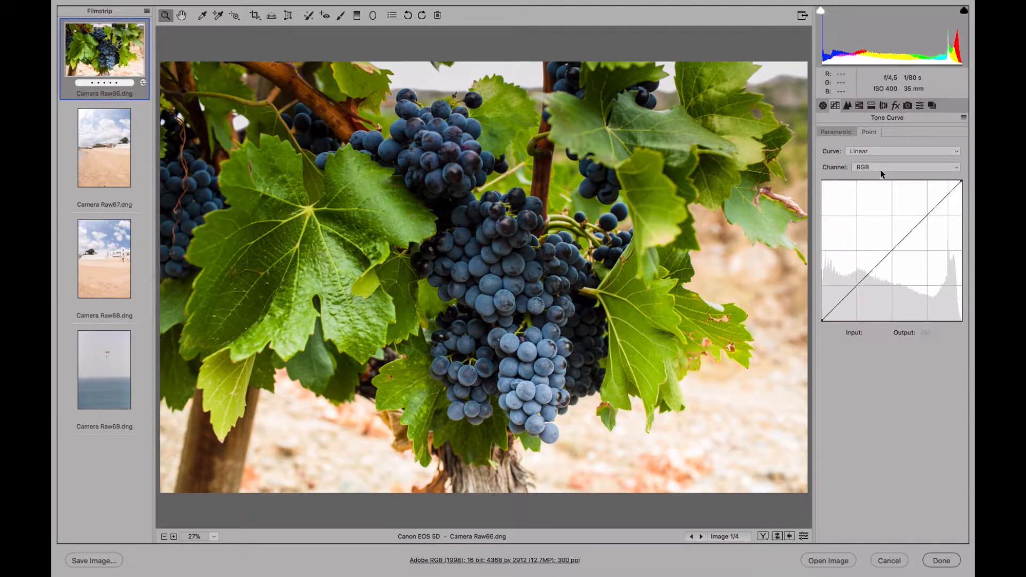
left_click(881, 167)
left_click(880, 175)
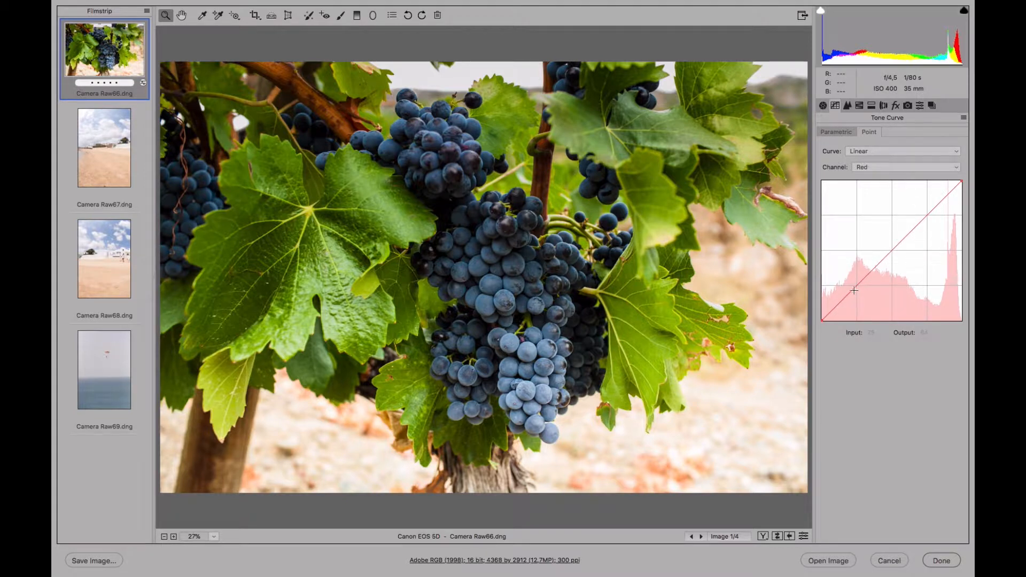
left_click_drag(859, 286, 859, 291)
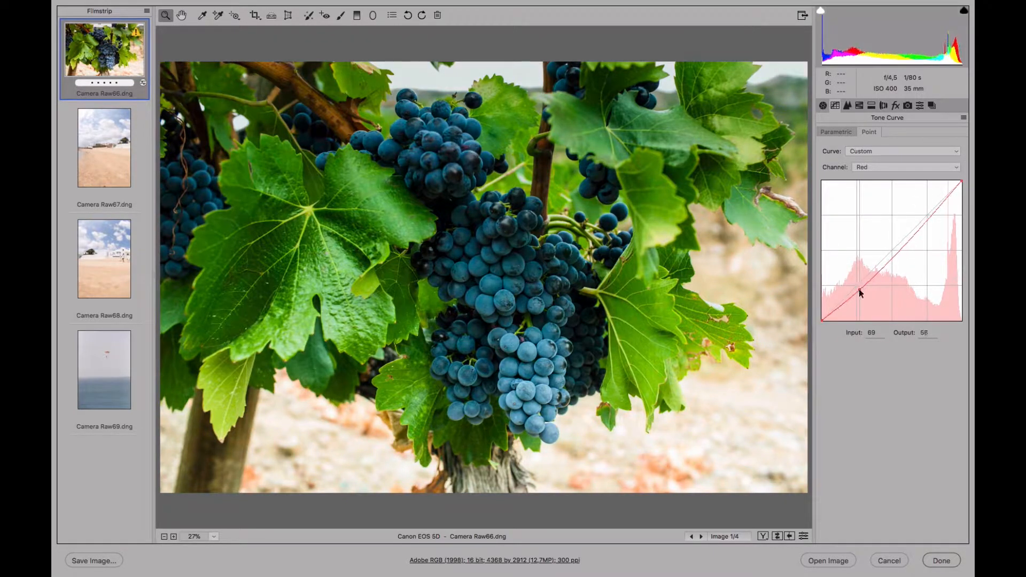
left_click_drag(928, 215, 927, 212)
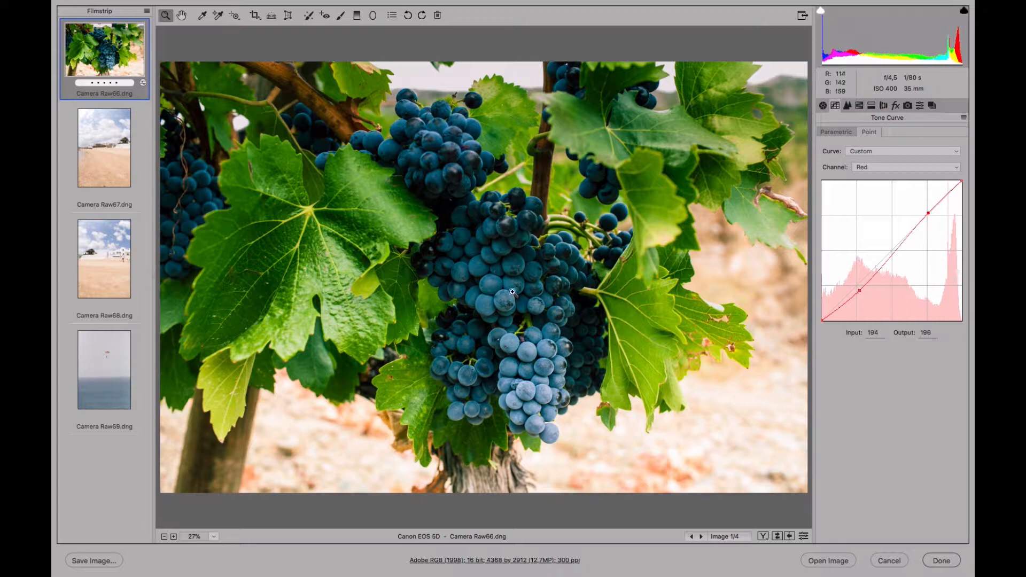
Shape the Blue channel's point curve with a raised shadow point at input 65, output 86 and a second point at input 171, output 172
left_click(879, 167)
left_click(876, 183)
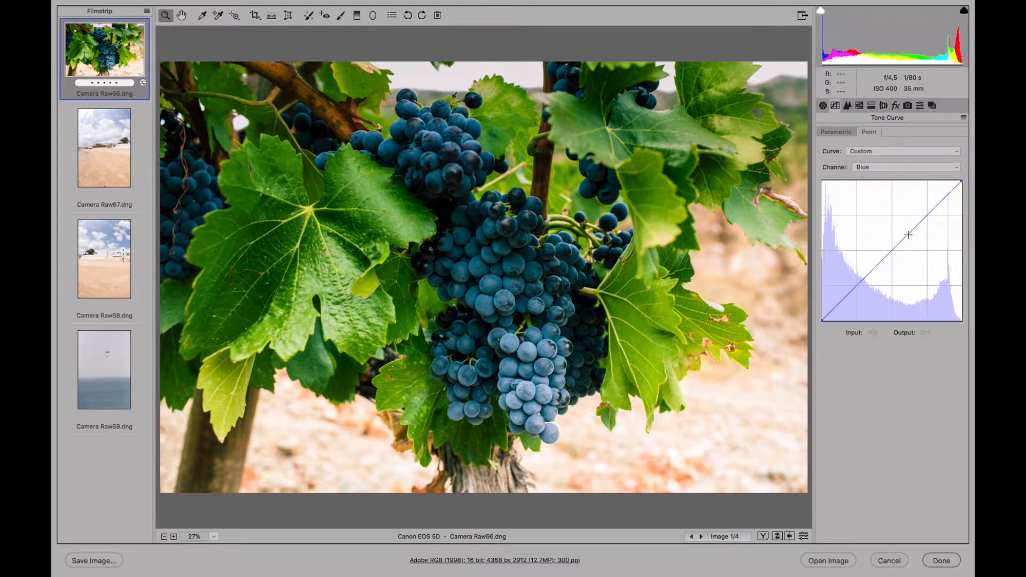
left_click(890, 253)
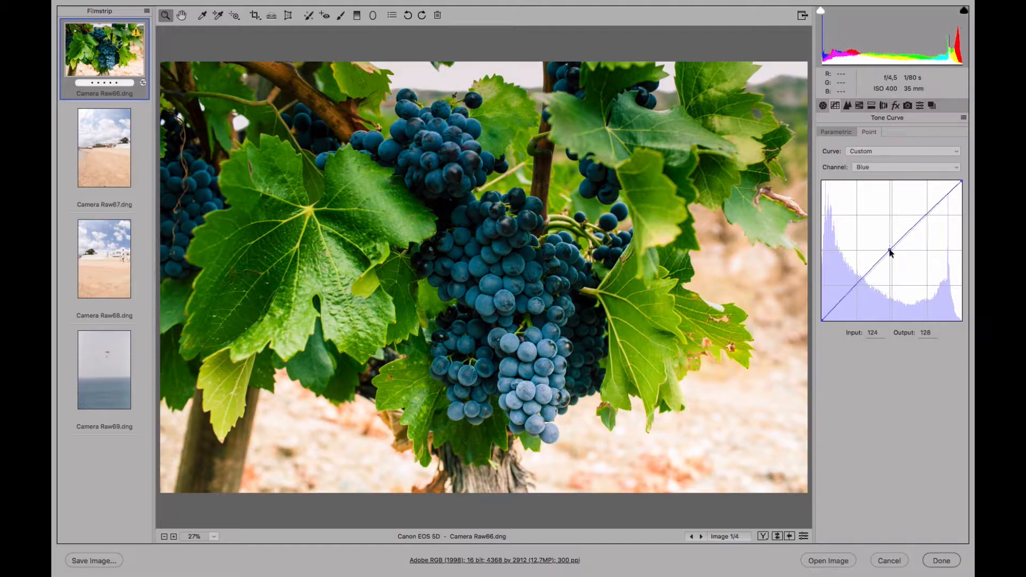
left_click_drag(889, 252, 858, 274)
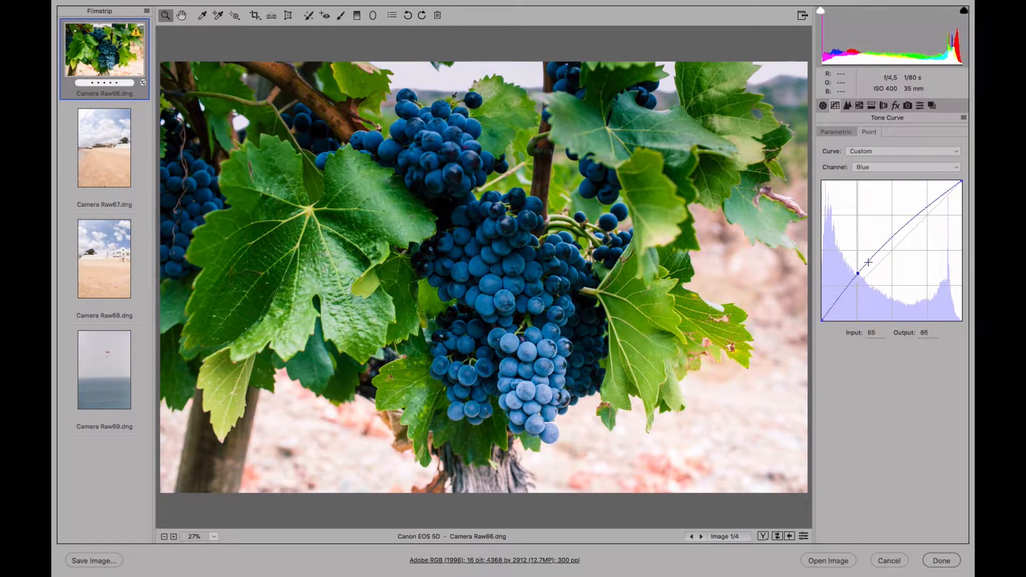
left_click(912, 224)
left_click_drag(912, 224, 915, 226)
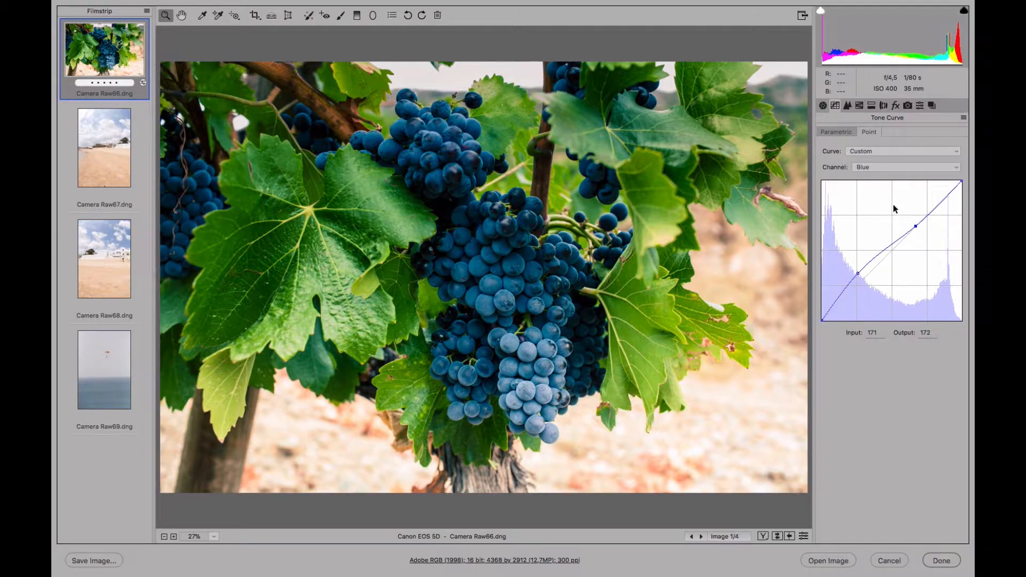
Lower the Green channel's curve midpoint to input 129, output 118, and compare the photo with and without the tone curve
left_click(889, 168)
left_click(889, 160)
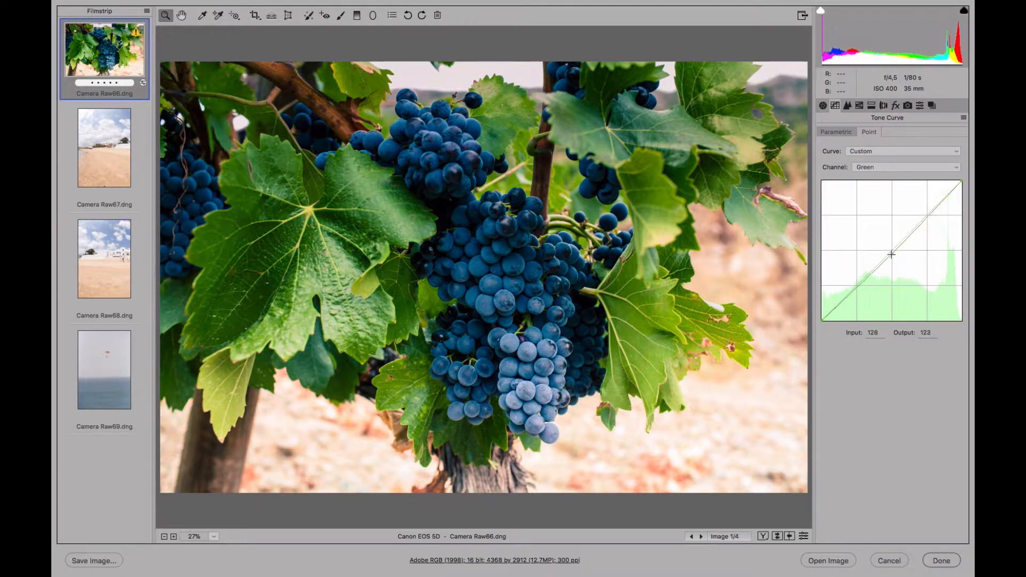
left_click_drag(891, 252, 893, 259)
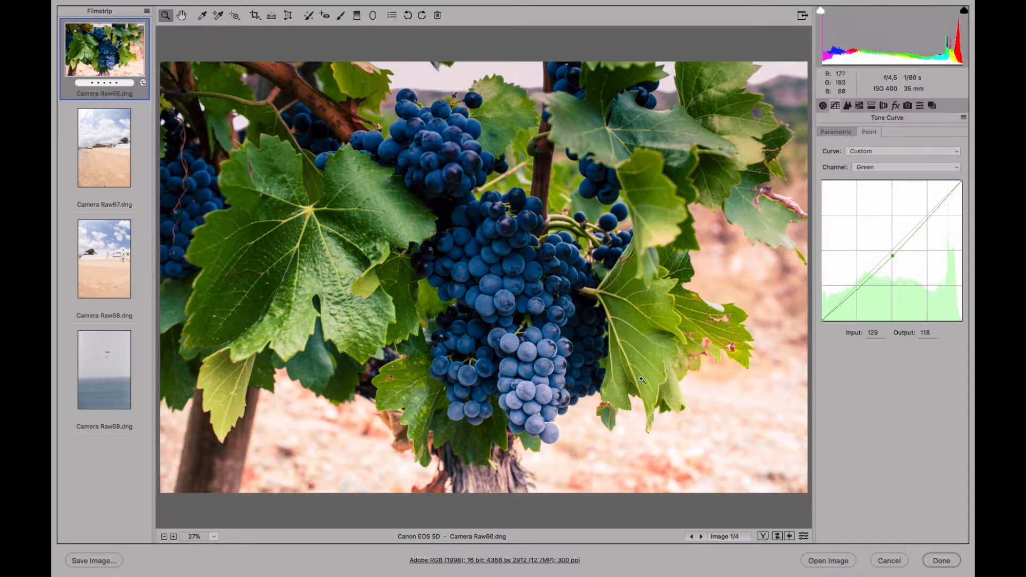
left_click(804, 537)
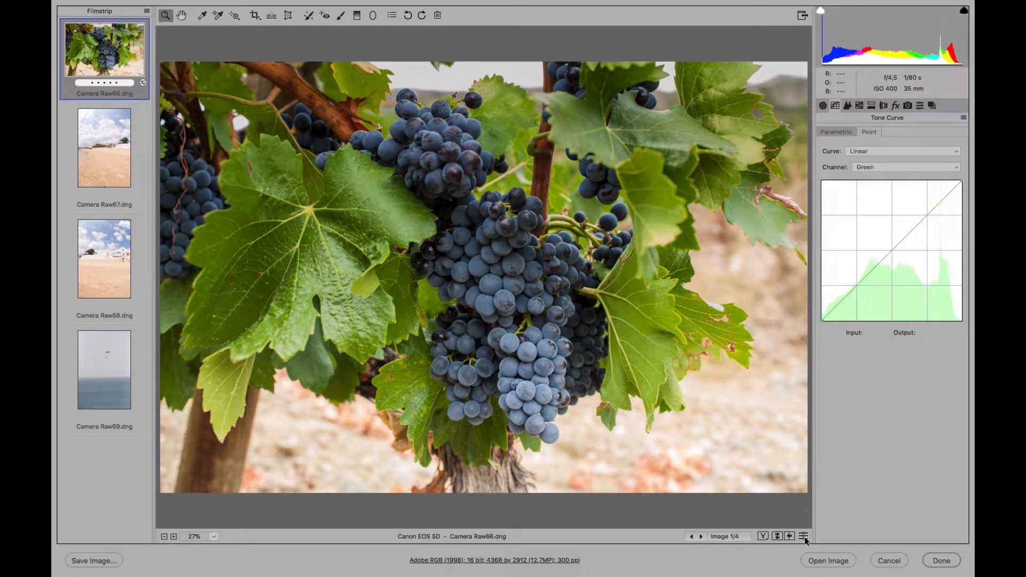
left_click(804, 536)
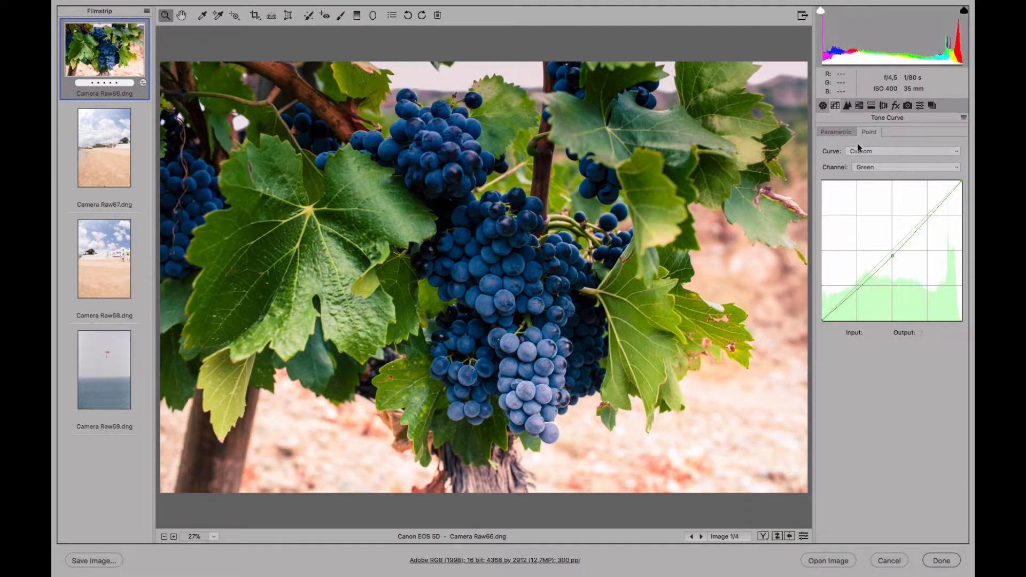
Set the sharpening to Amount 82, Radius 1.3, Detail 2 and Masking 65, and inspect the grapes at 200%
left_click(848, 105)
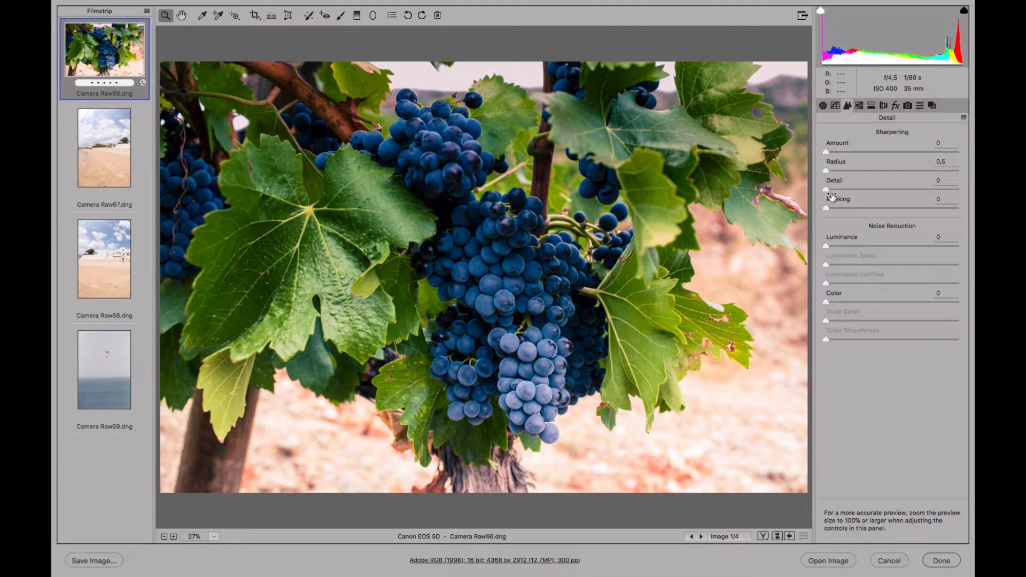
left_click(534, 286)
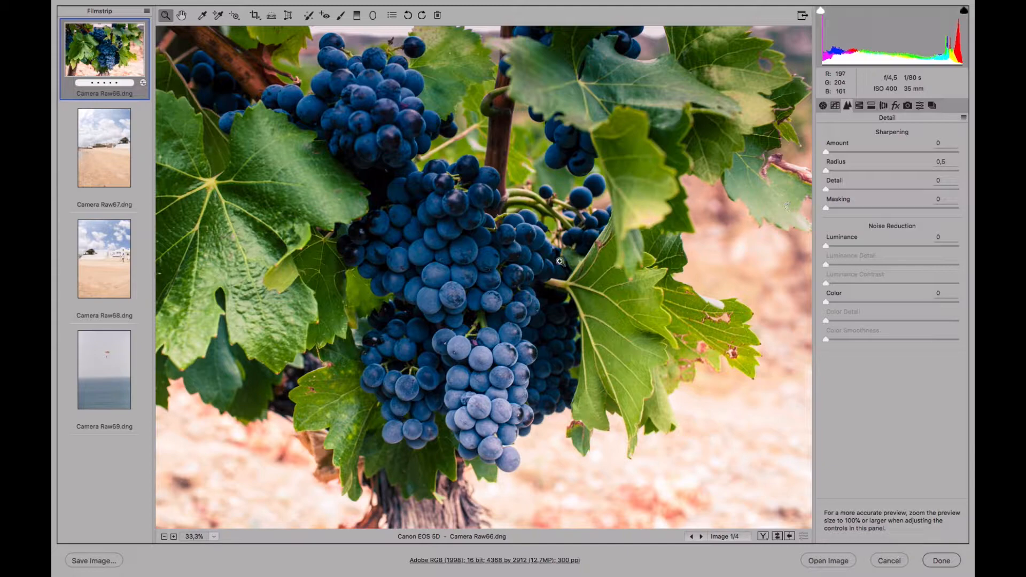
left_click(526, 292)
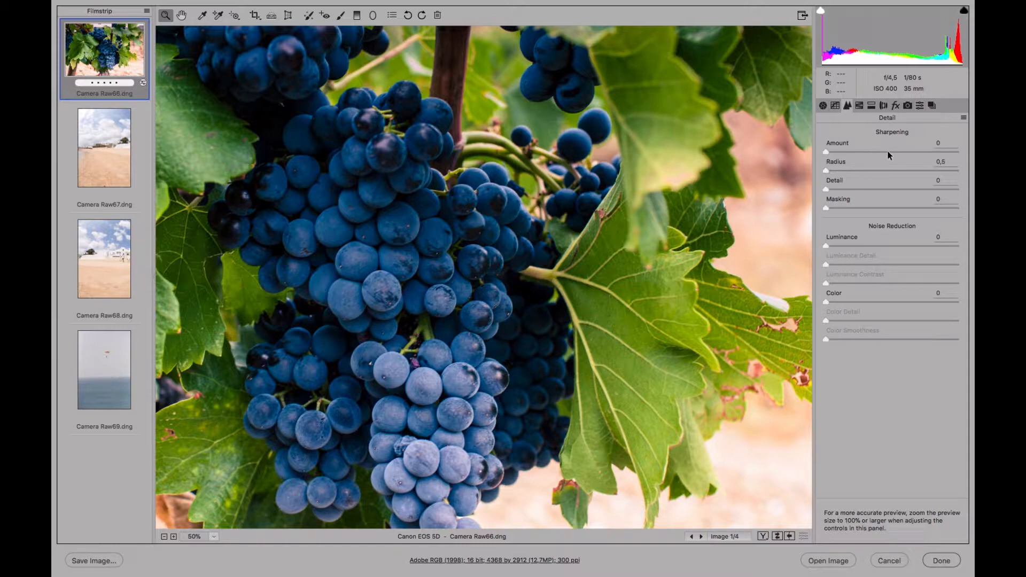
left_click_drag(889, 153, 828, 193)
left_click(911, 207)
left_click(803, 537)
left_click(803, 537)
left_click(214, 537)
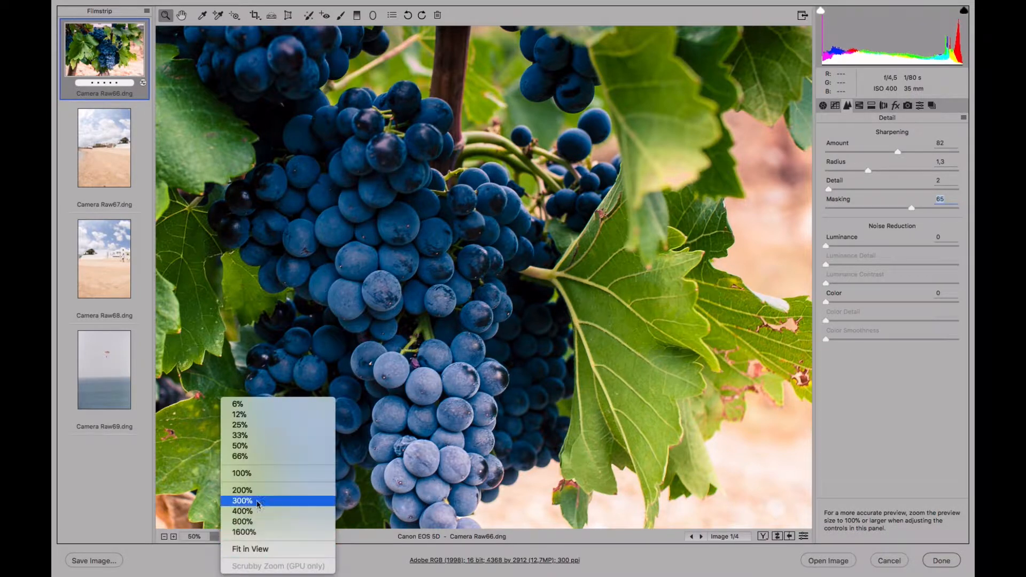
left_click(272, 489)
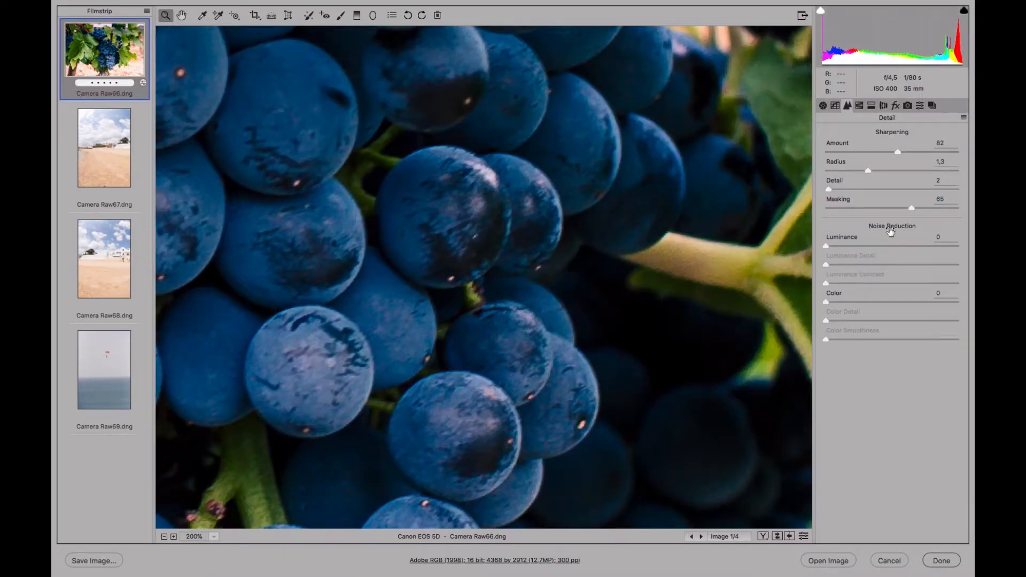
left_click(214, 536)
left_click(236, 549)
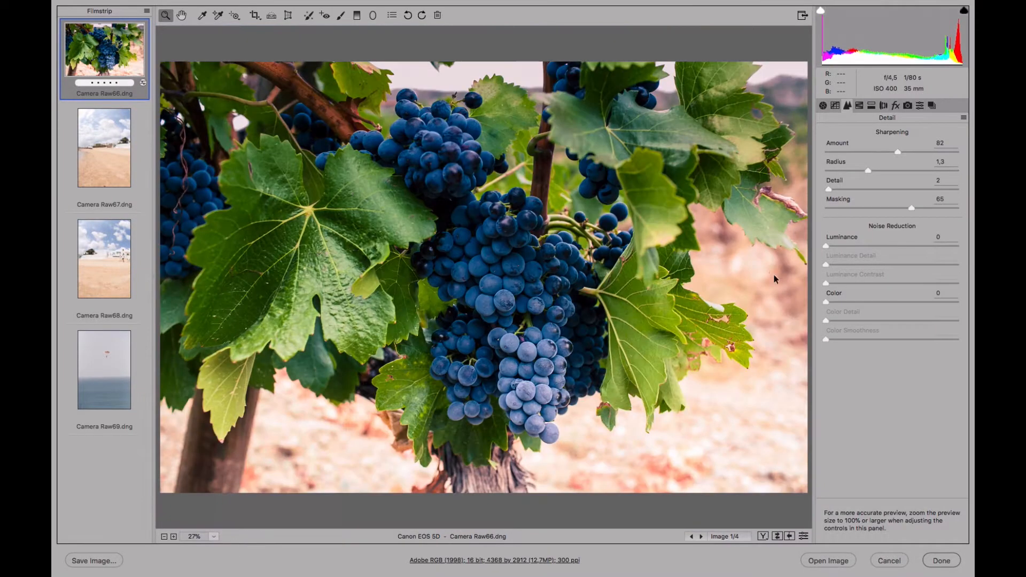
With the Targeted Adjustment tool, set the saturation of Yellows to -26 and Greens to -58, and the luminance of Aquas to +1 and Blues to +10
left_click(859, 106)
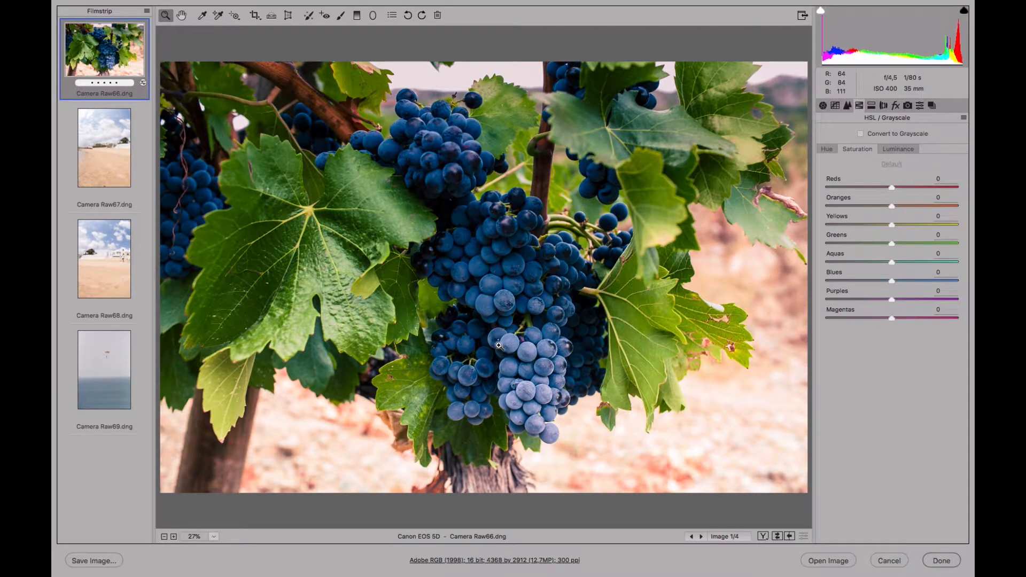
left_click(235, 16)
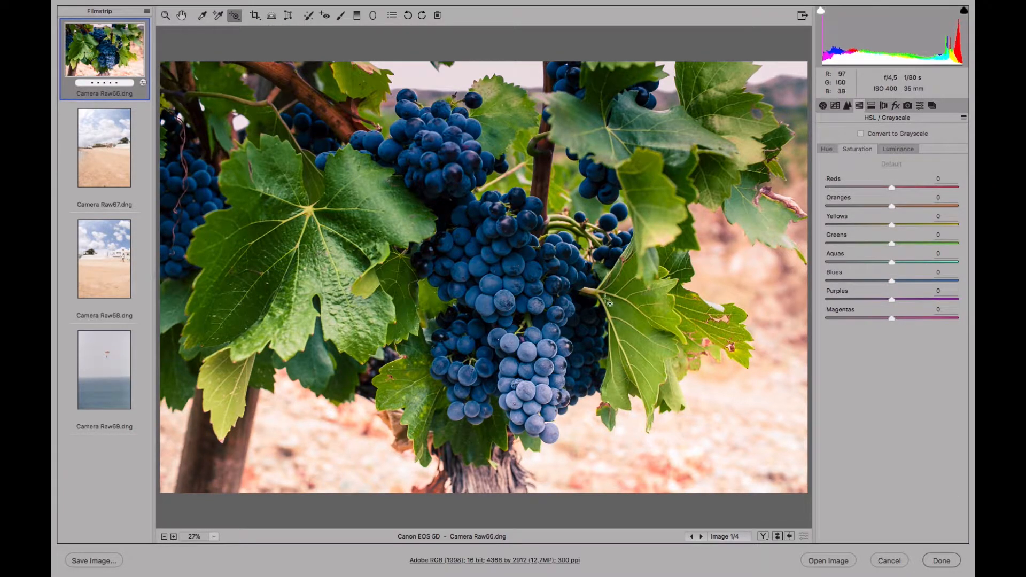
left_click_drag(644, 327, 631, 327)
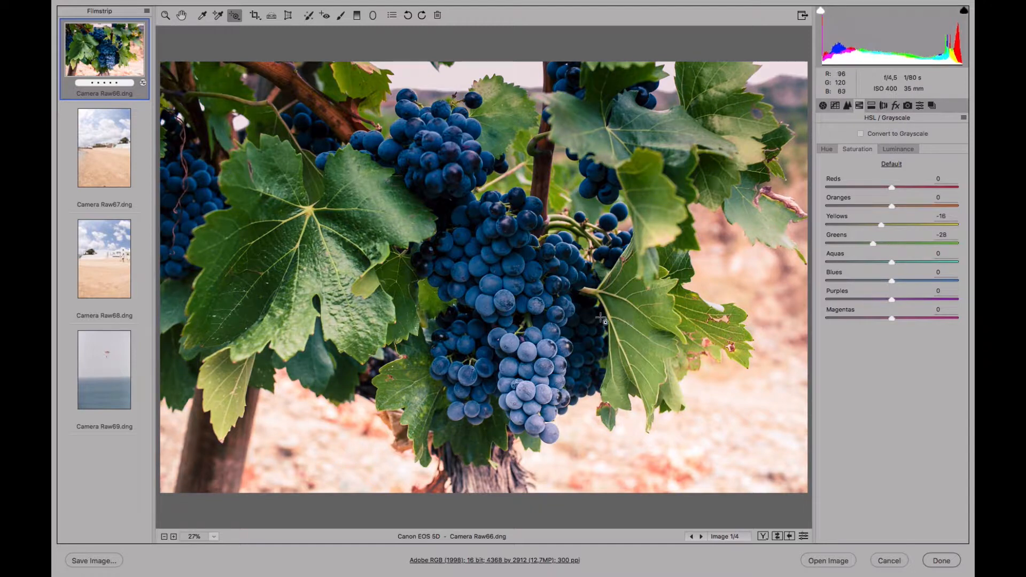
left_click_drag(312, 272, 291, 272)
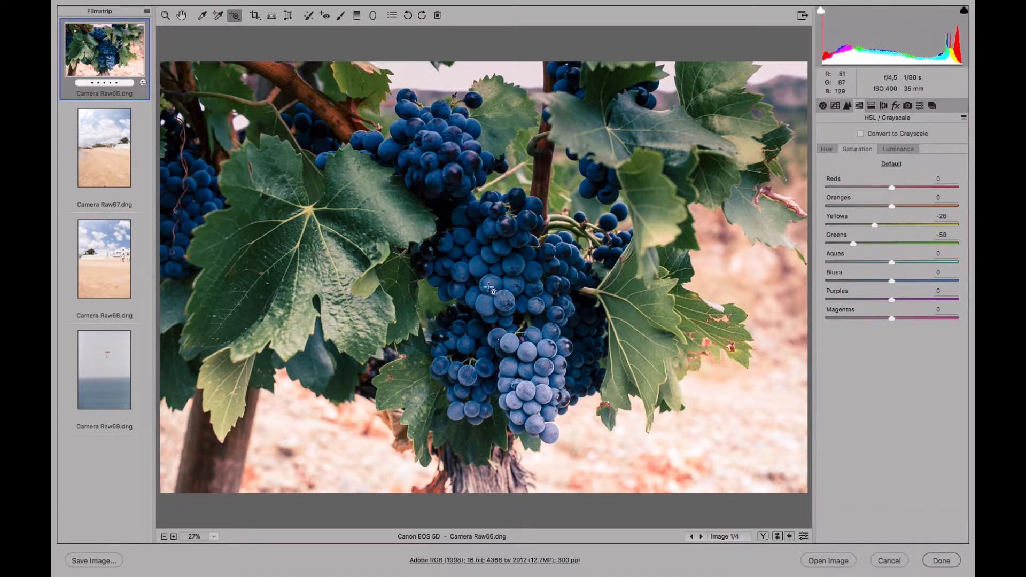
left_click_drag(488, 286, 493, 276)
key("super+alt+shift+l")
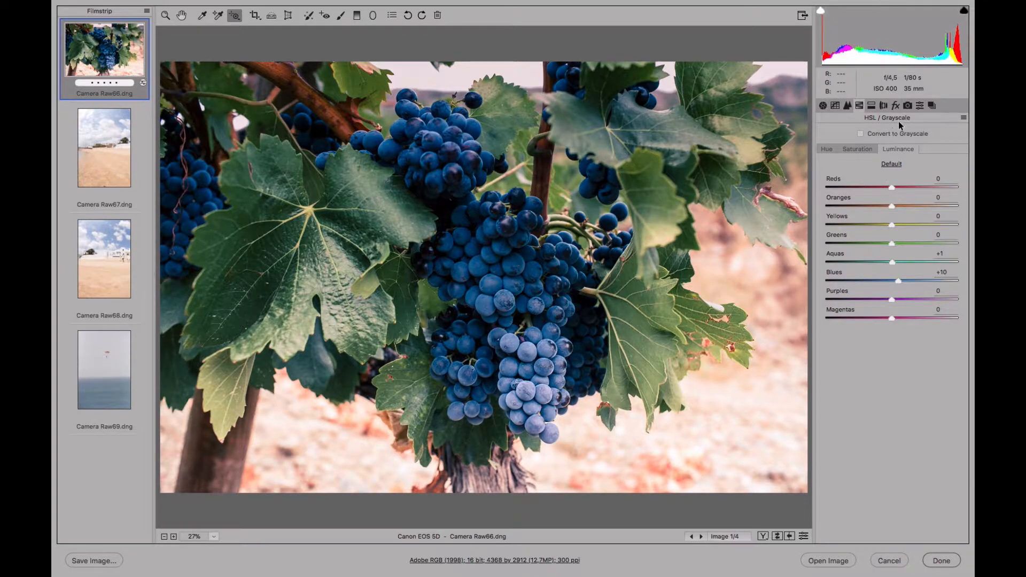
Set the Dehaze effect's Amount to +6
left_click(895, 106)
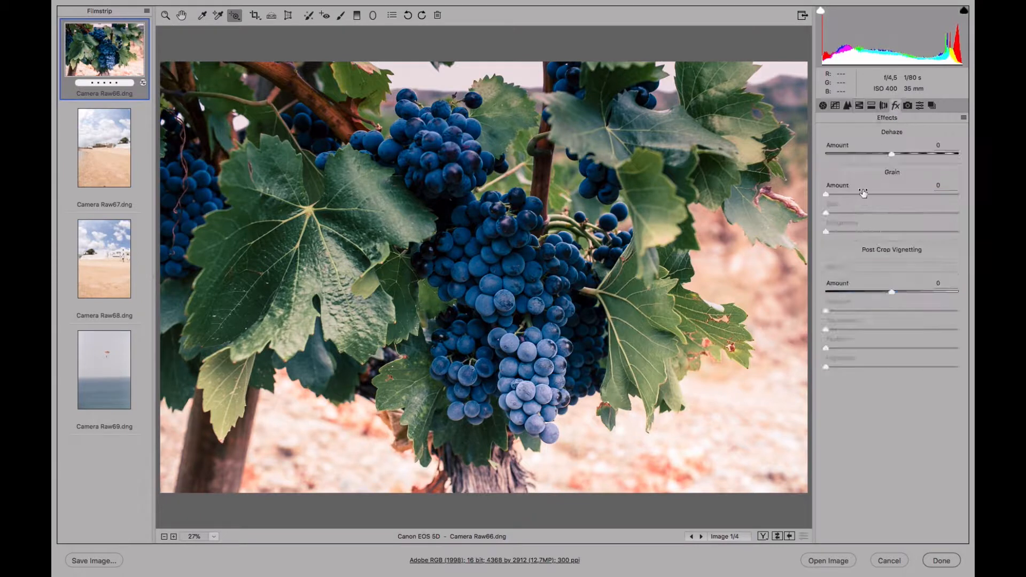
left_click_drag(893, 154, 896, 155)
key("Up")
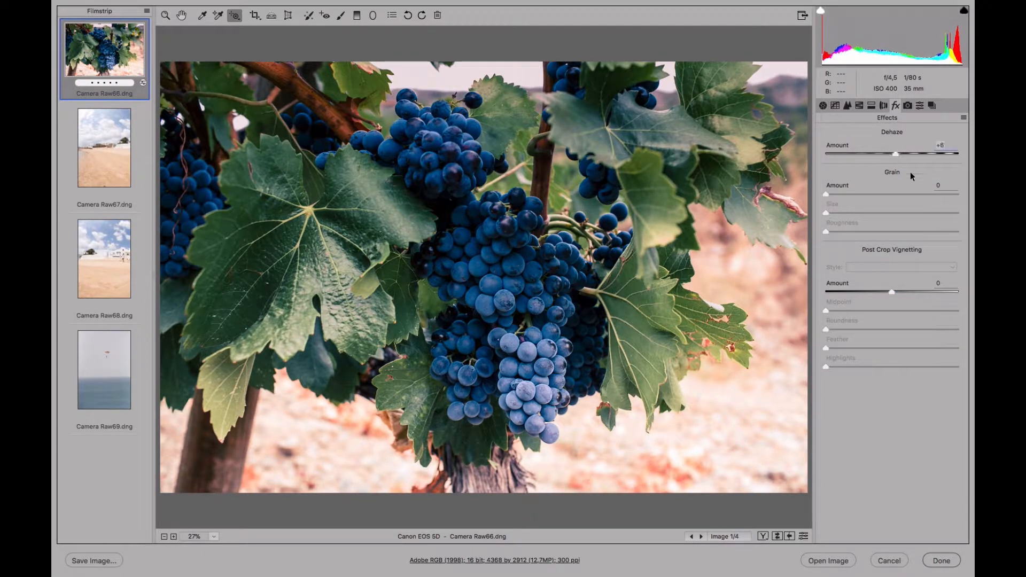
Add grain with Amount 35, Size 25 and Roughness 100, checking the grapes at 100% before returning to the full view
left_click_drag(853, 194, 867, 193)
key("Tab")
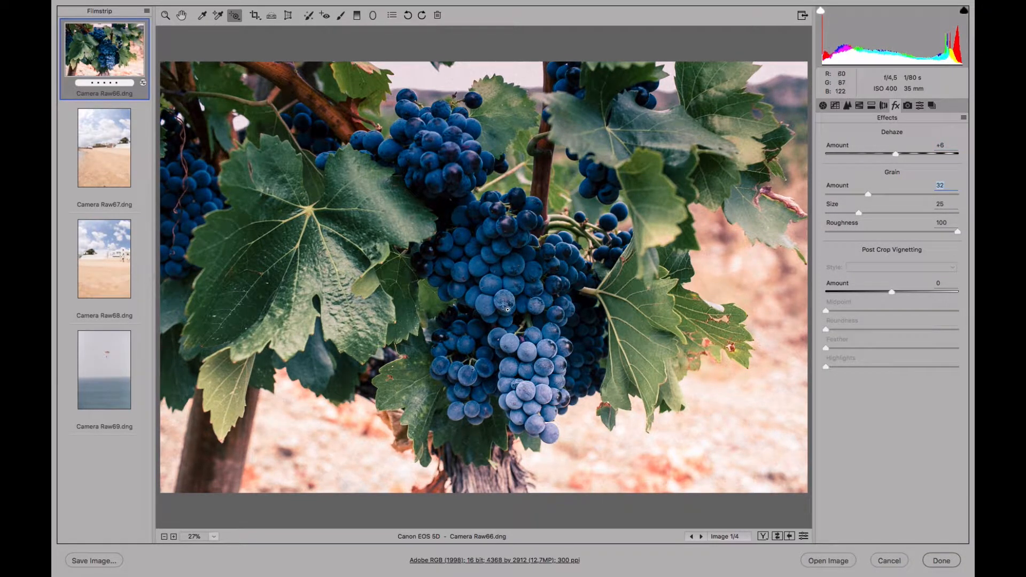
left_click(214, 536)
left_click(272, 474)
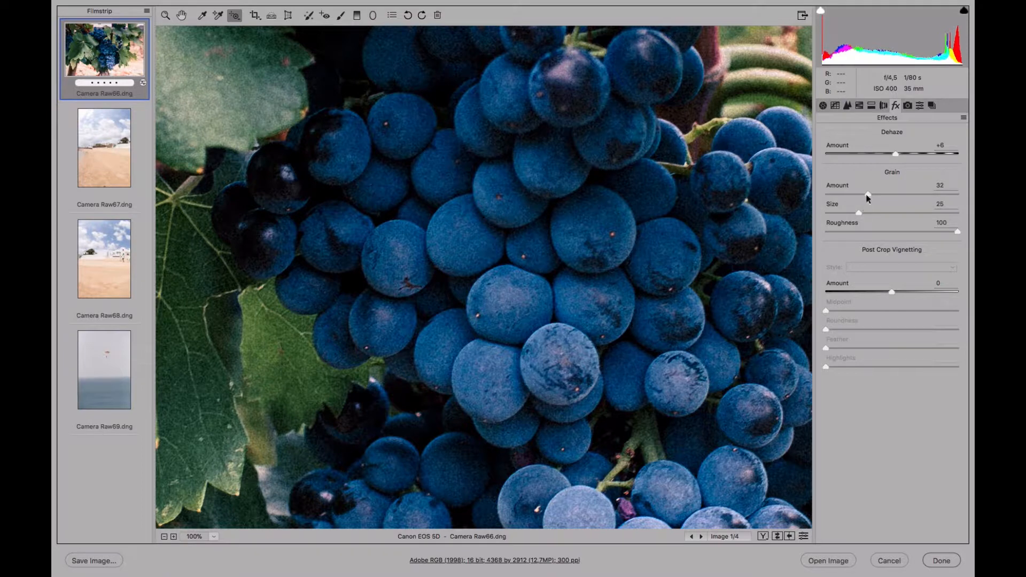
left_click(870, 193)
left_click(213, 537)
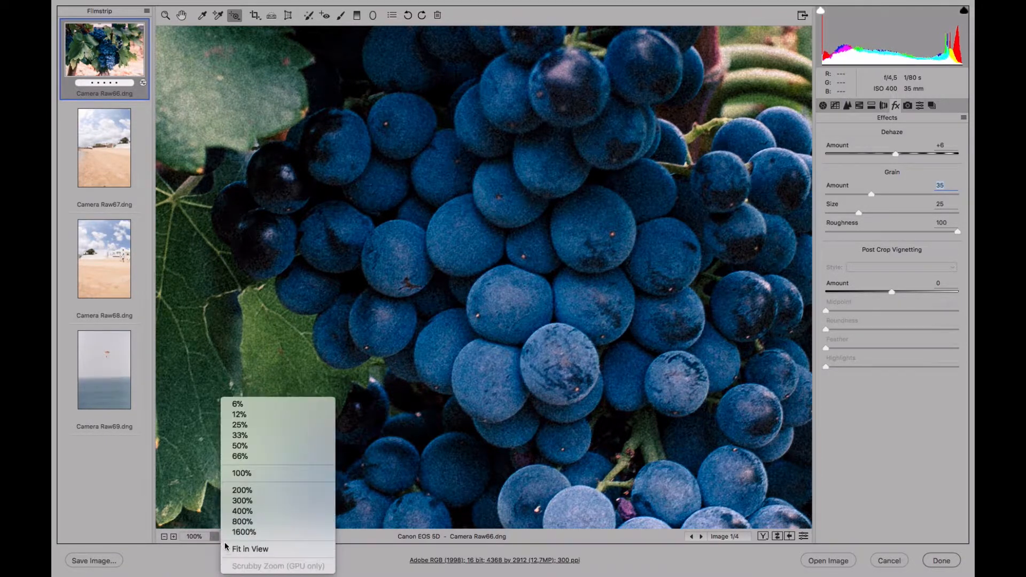
left_click(232, 549)
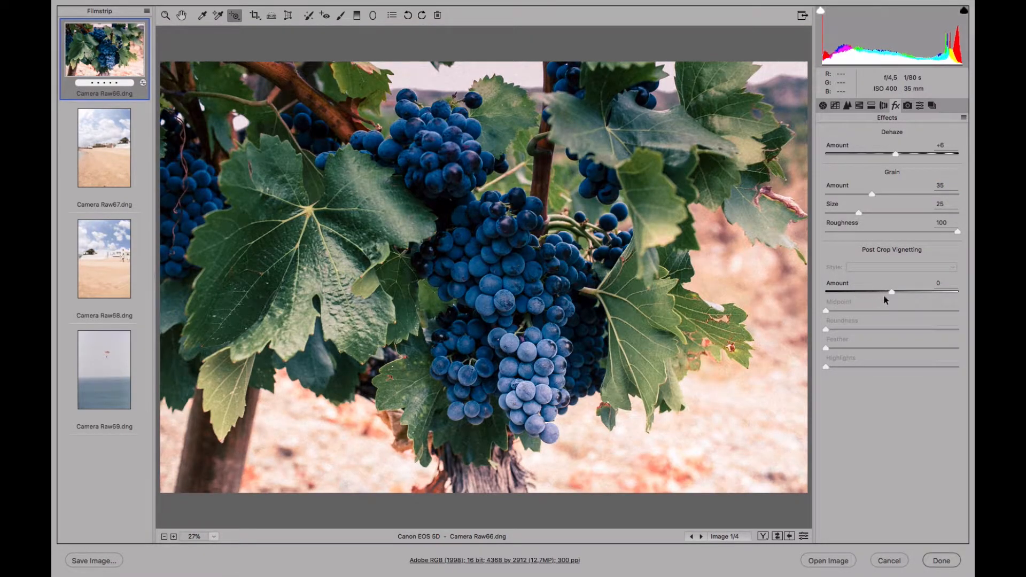
Darken the photo's edges with post-crop vignetting at Amount -44, Midpoint 42, Roundness -44 and Feather 63
left_click_drag(892, 290, 862, 291)
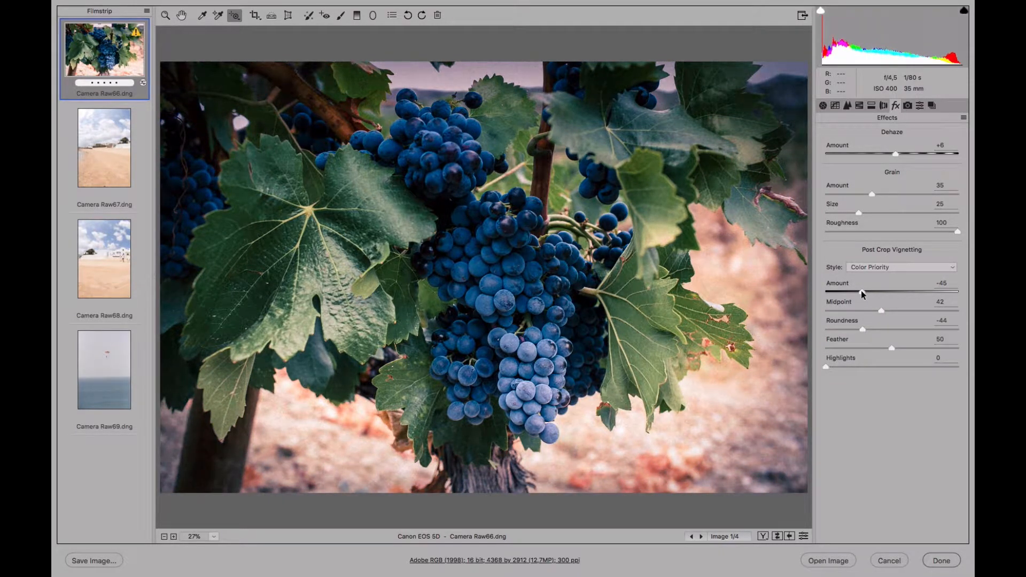
left_click_drag(862, 292, 863, 292)
left_click_drag(891, 347, 910, 344)
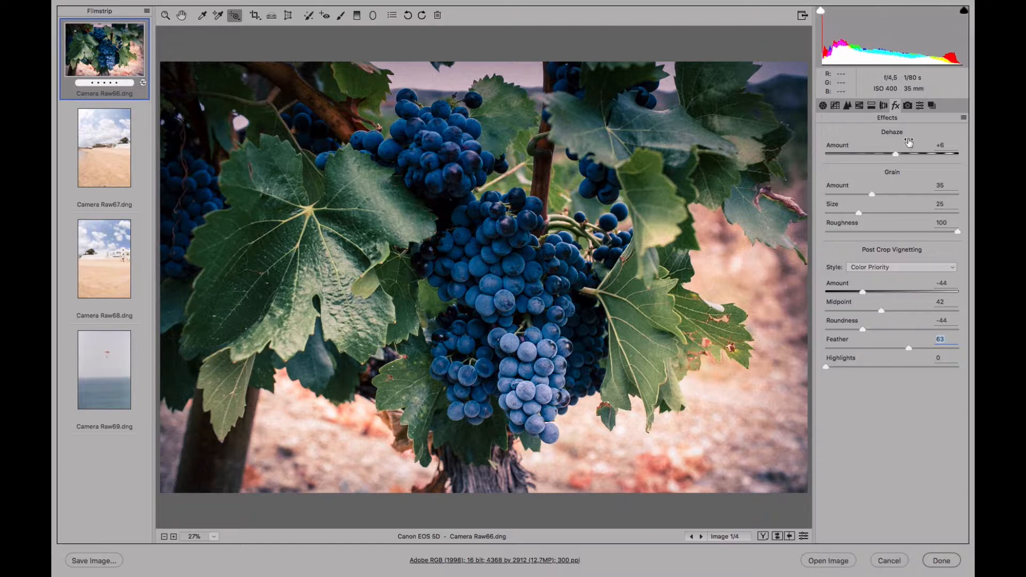
Start a new preset from the grape photo's current settings and look through the available setting subsets, keeping All Settings
left_click(920, 107)
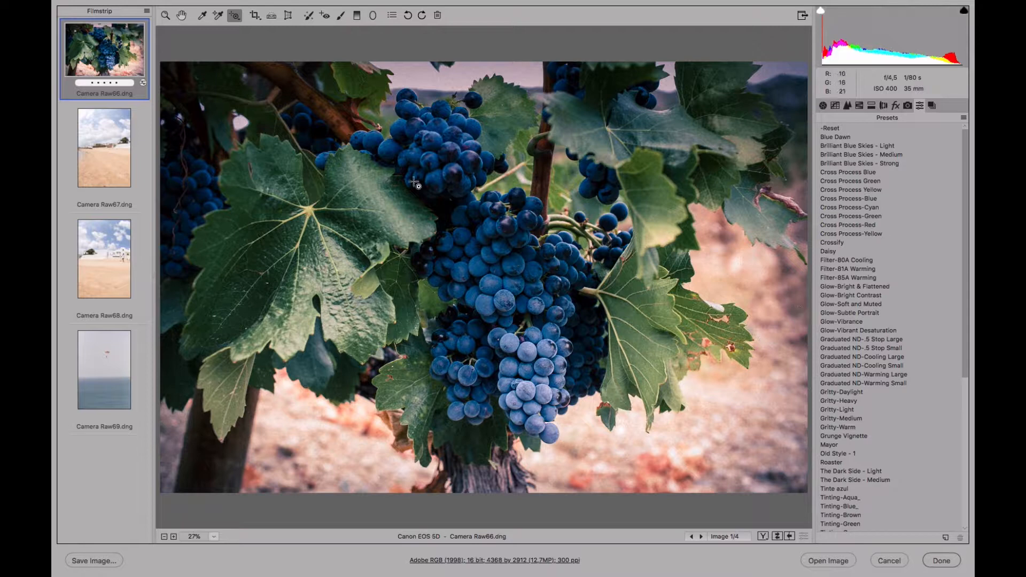
left_click(945, 537)
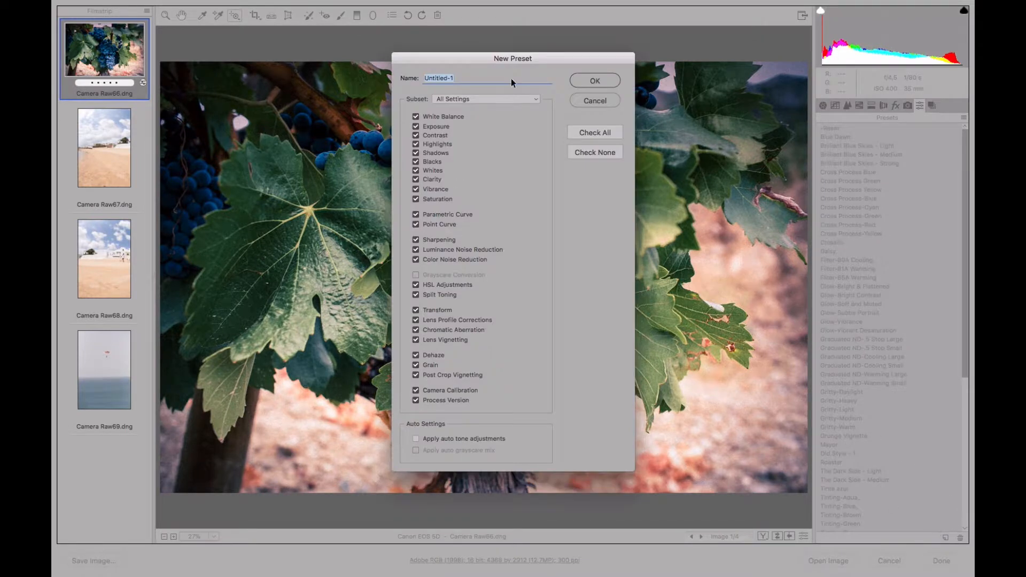
left_click_drag(548, 58, 708, 65)
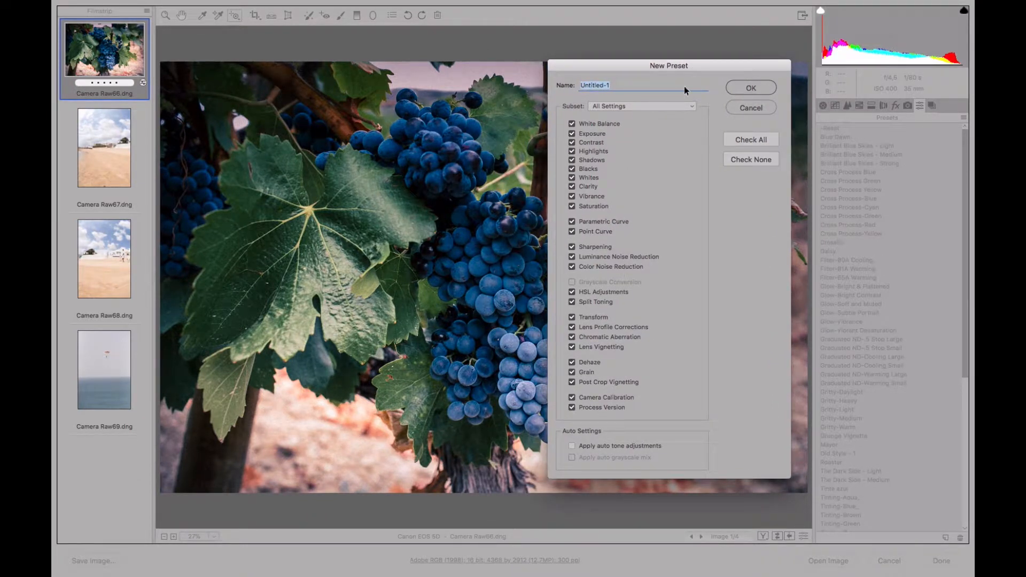
left_click_drag(706, 65, 505, 55)
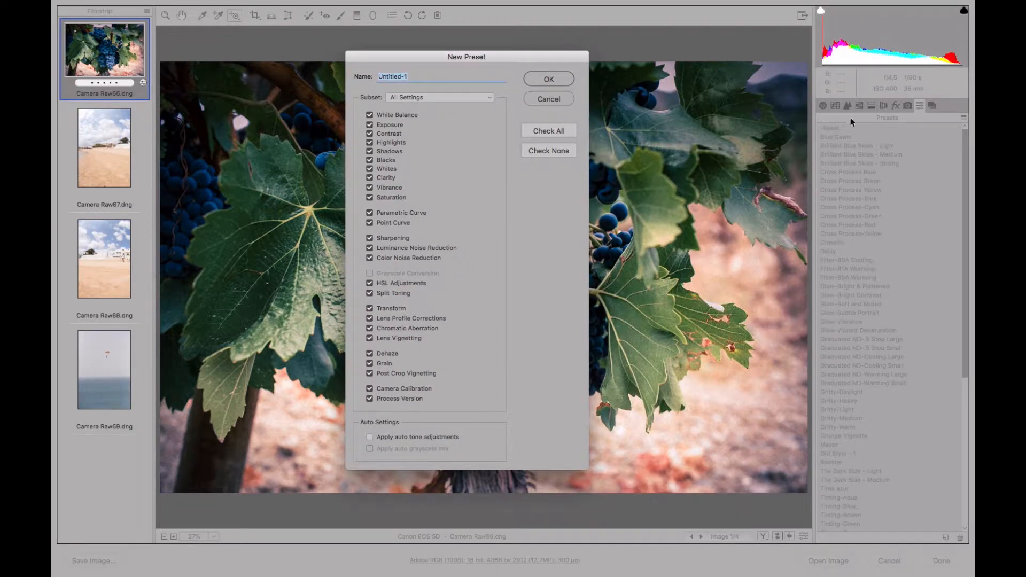
left_click(439, 97)
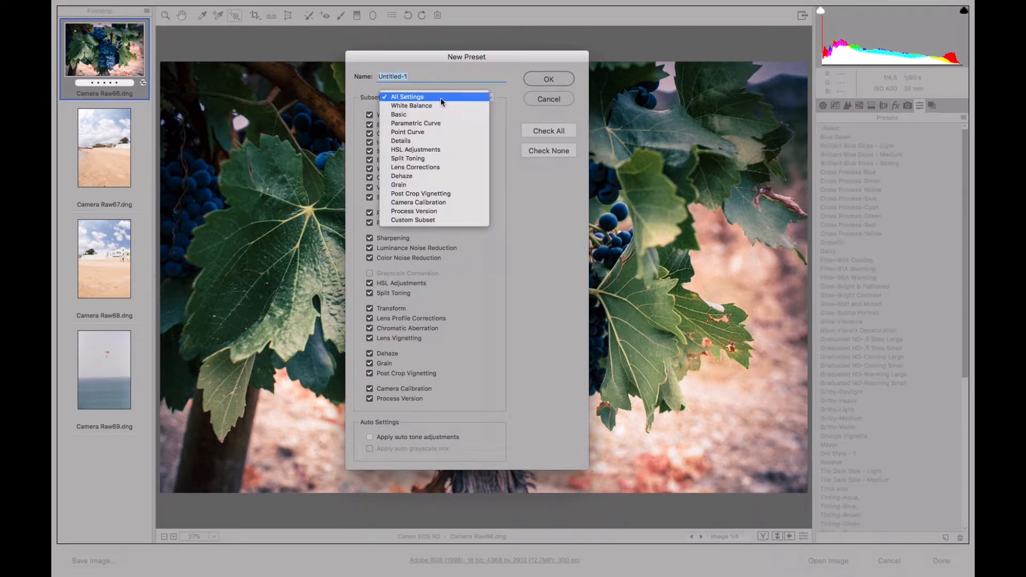
left_click(435, 82)
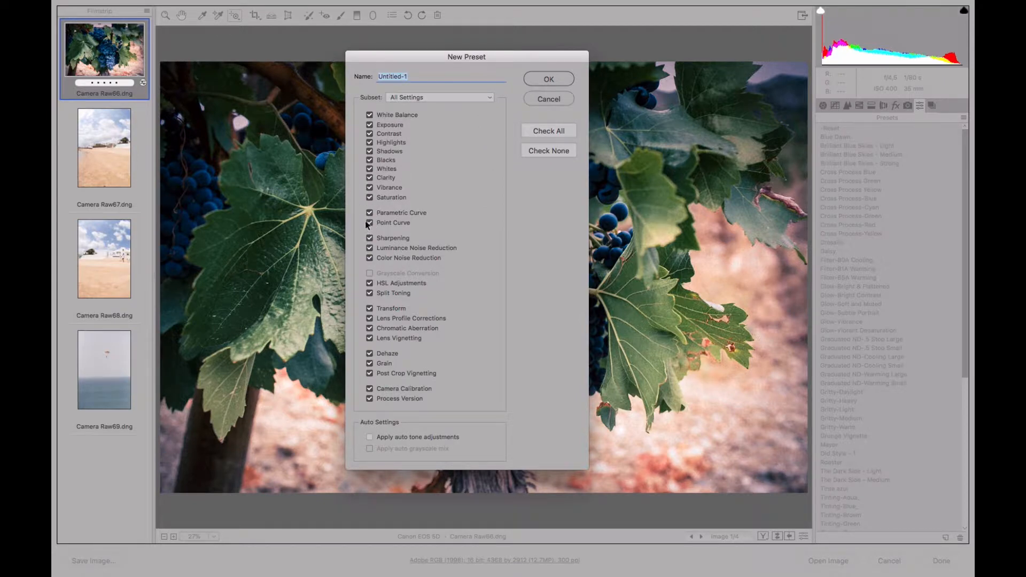
Exclude luminance and color noise reduction, split toning, transform, lens profile corrections, chromatic aberration and lens vignetting, and save the preset as Bluesy
left_click(369, 248)
left_click_drag(516, 55, 687, 96)
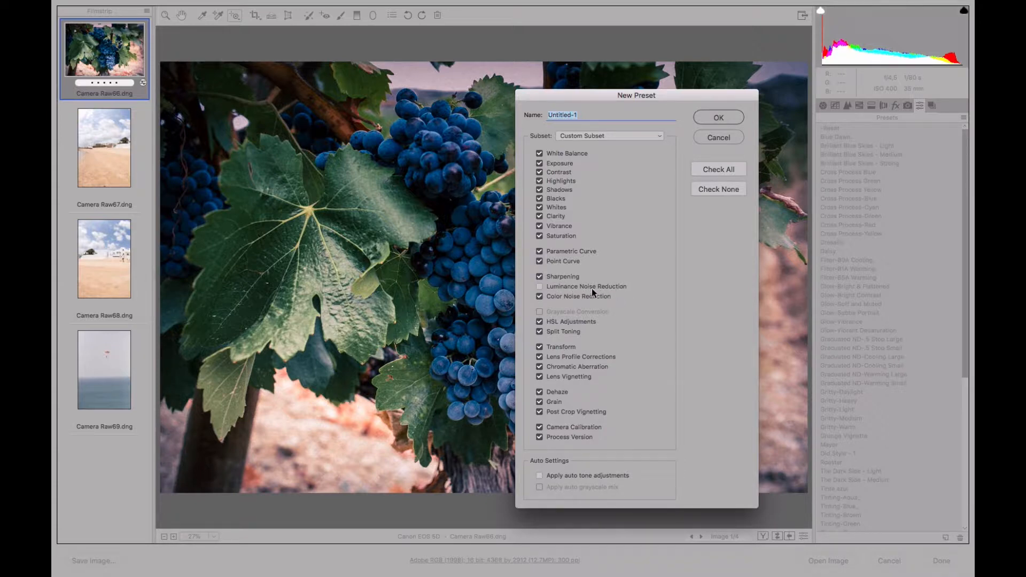
left_click(539, 297)
left_click(540, 332)
left_click(540, 348)
left_click(540, 357)
left_click(540, 367)
left_click_drag(602, 93, 627, 121)
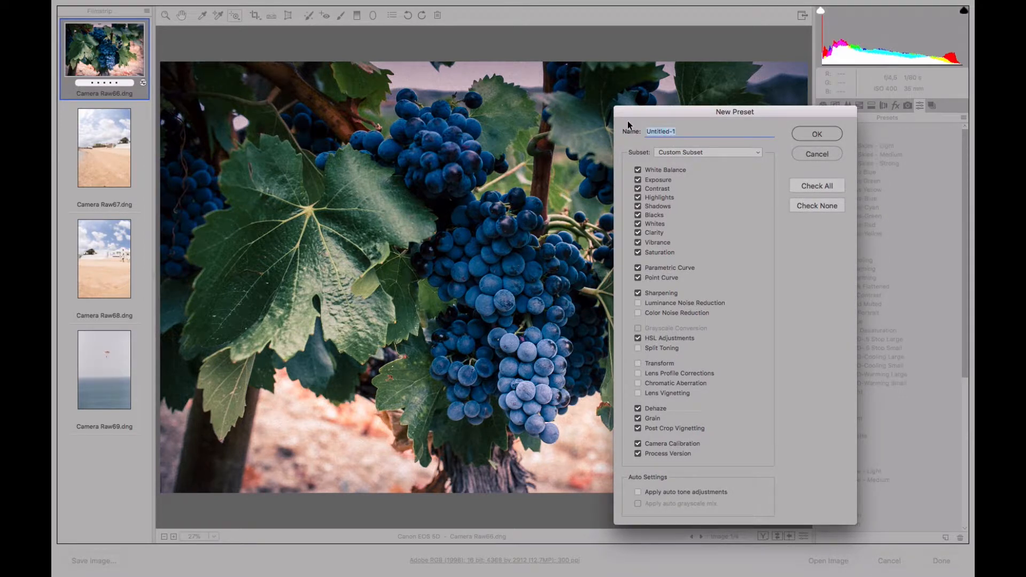
type("Bluesy")
left_click(817, 135)
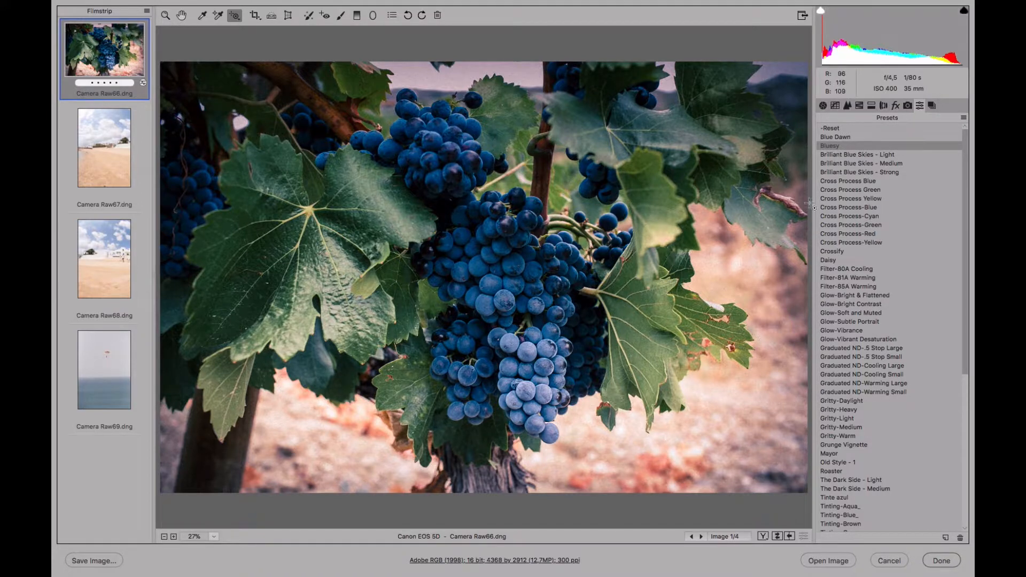
Compare the grape photo with the -Reset and Bluesy presets by alternating between them, finishing on -Reset
left_click(848, 127)
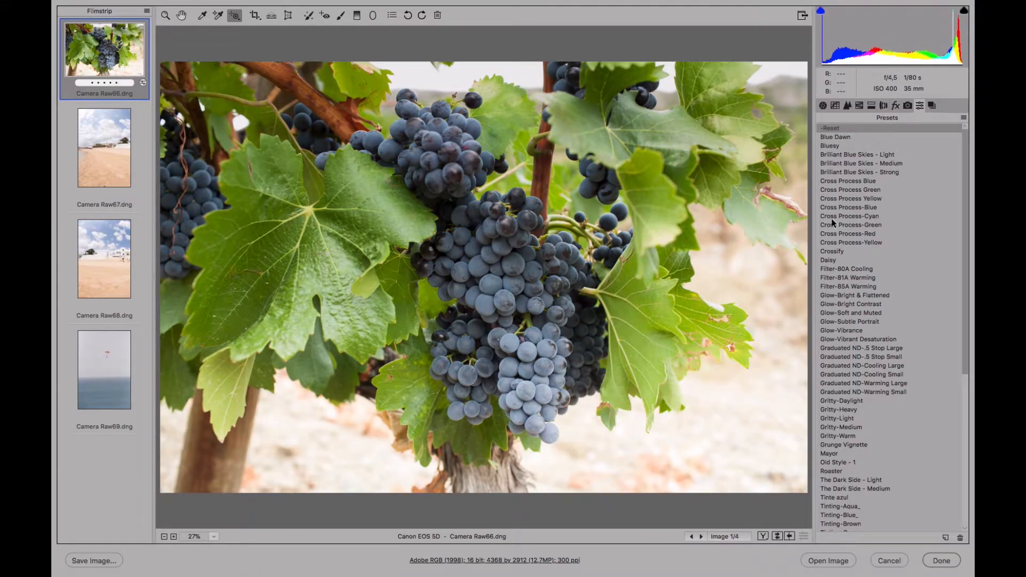
left_click(841, 144)
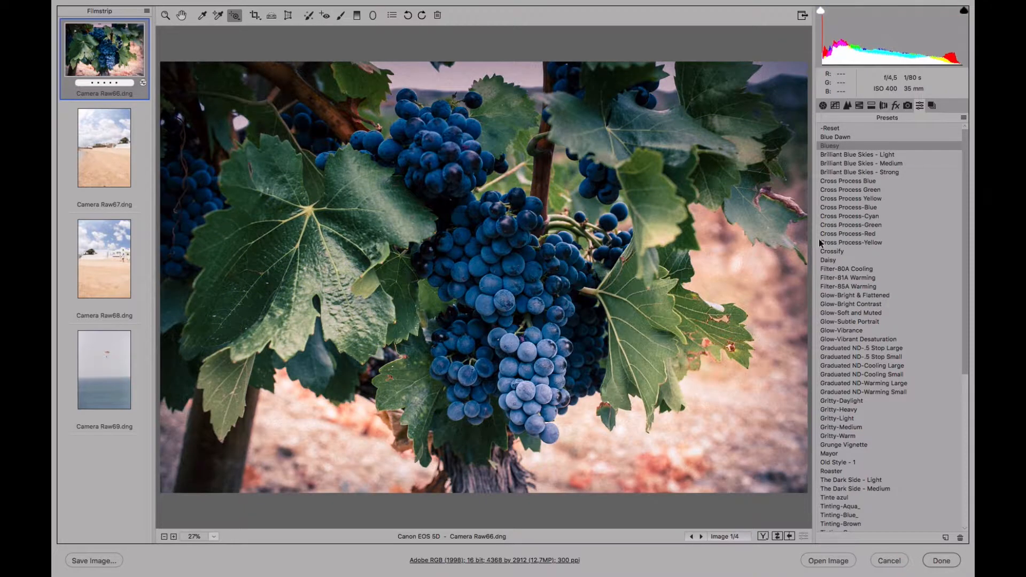
left_click(850, 128)
left_click(847, 146)
left_click(855, 127)
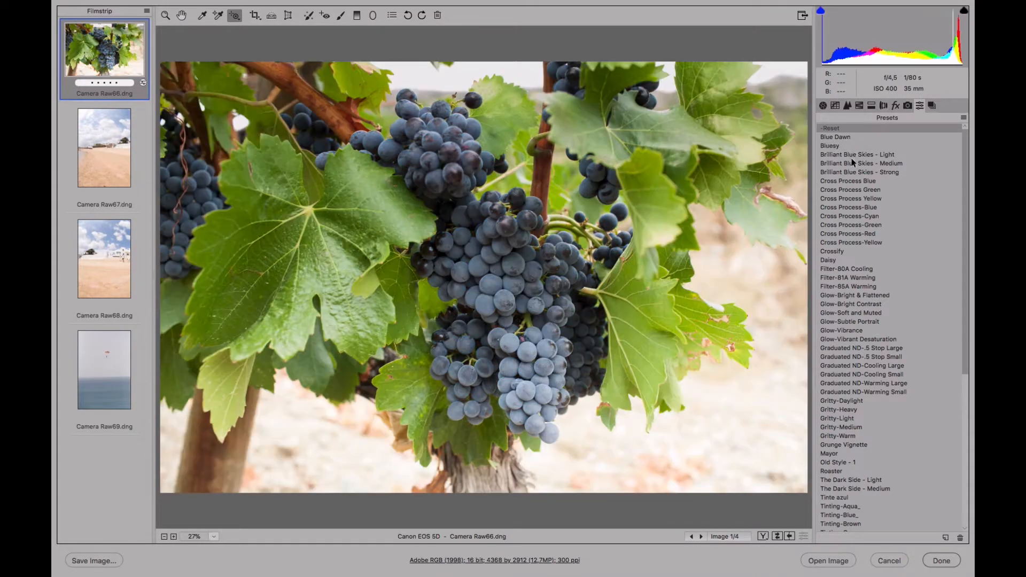
left_click(847, 147)
left_click(855, 128)
On the parachute photo, try Bluesy, Blue Dawn, Cross Process-Blue, Filter-85A Warming and Graduated ND-.5 Stop Large, reset it, and reapply Bluesy
left_click(115, 357)
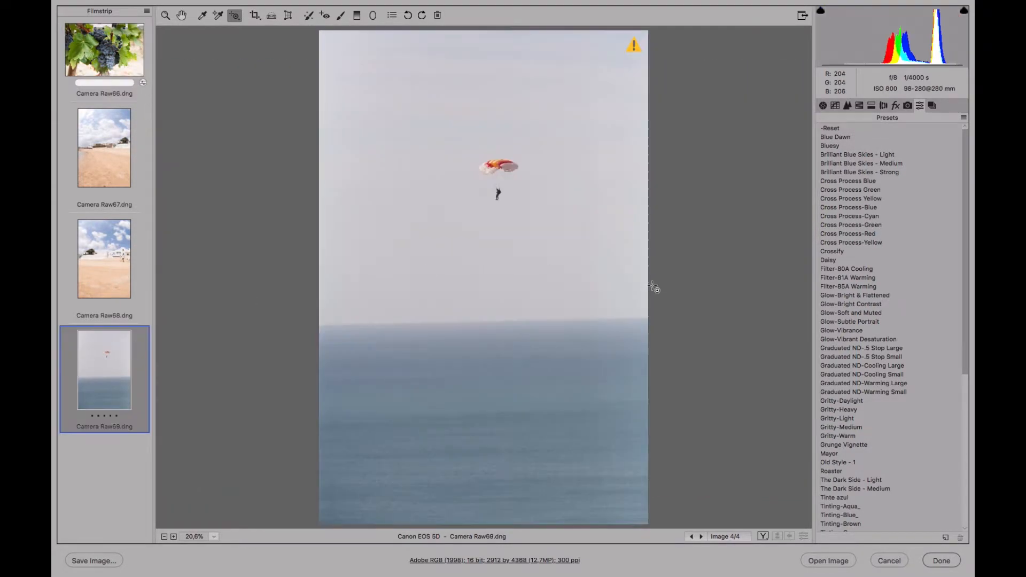
left_click(840, 146)
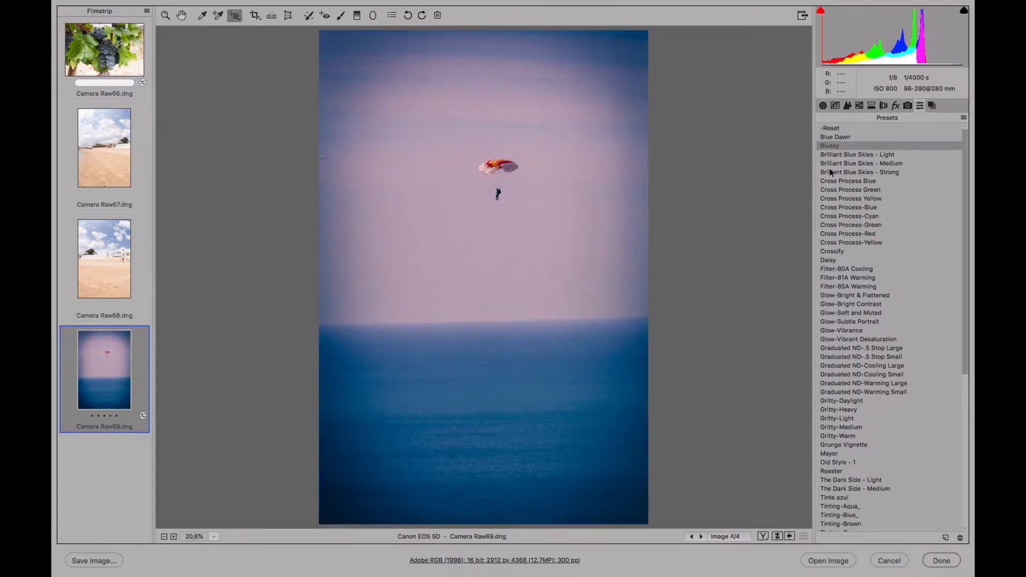
left_click(847, 137)
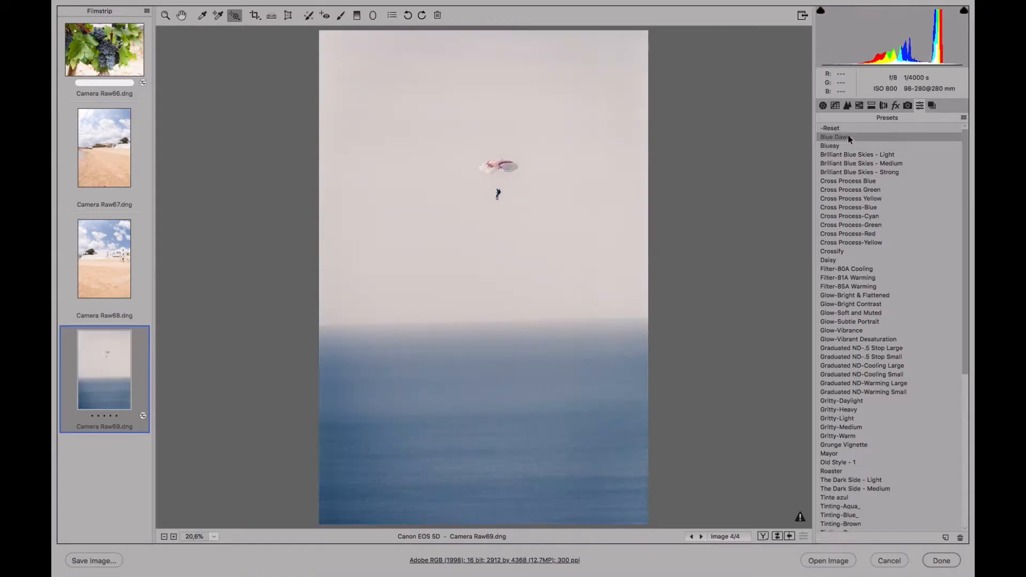
left_click(854, 208)
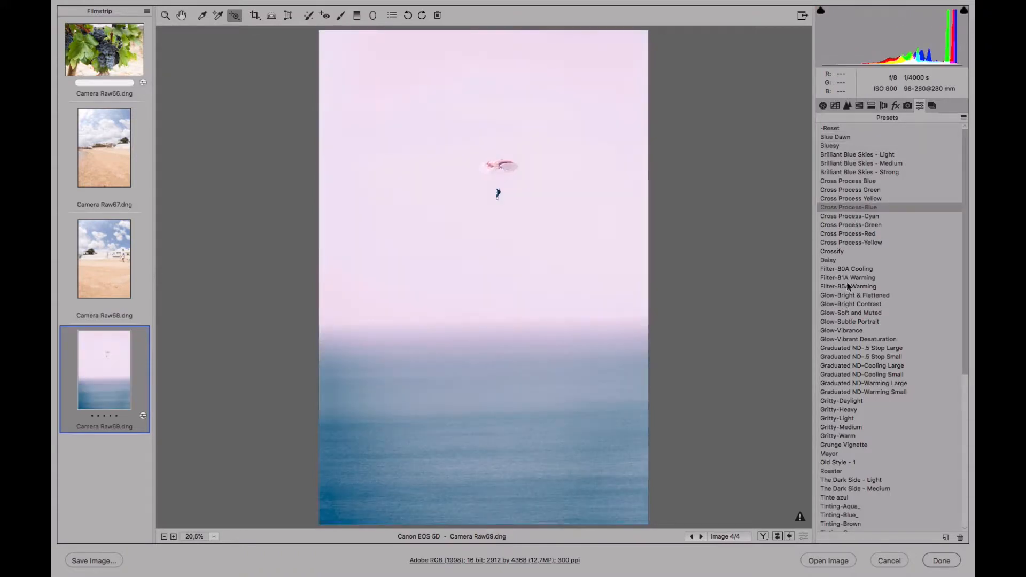
left_click(849, 287)
left_click(845, 348)
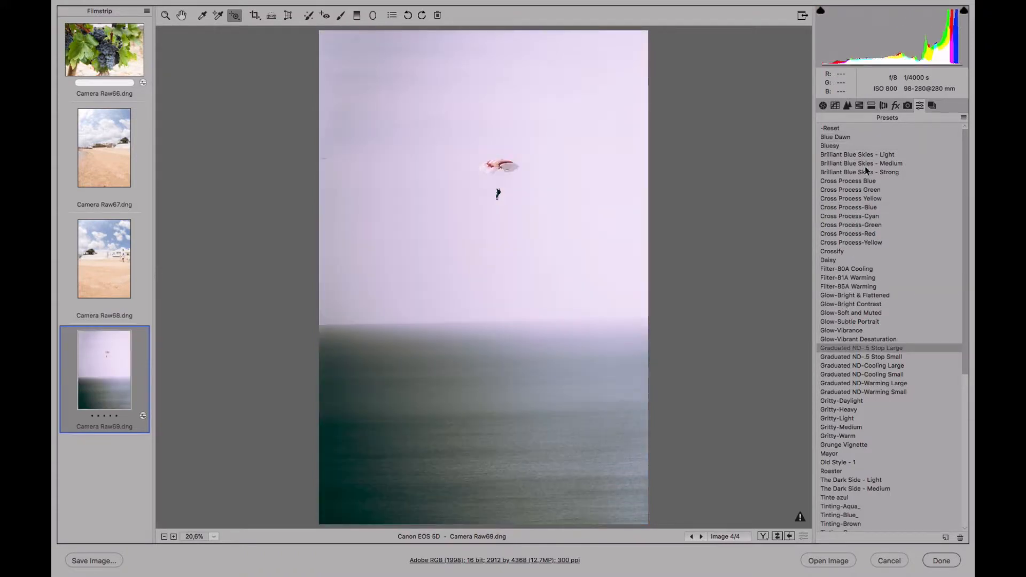
left_click(850, 130)
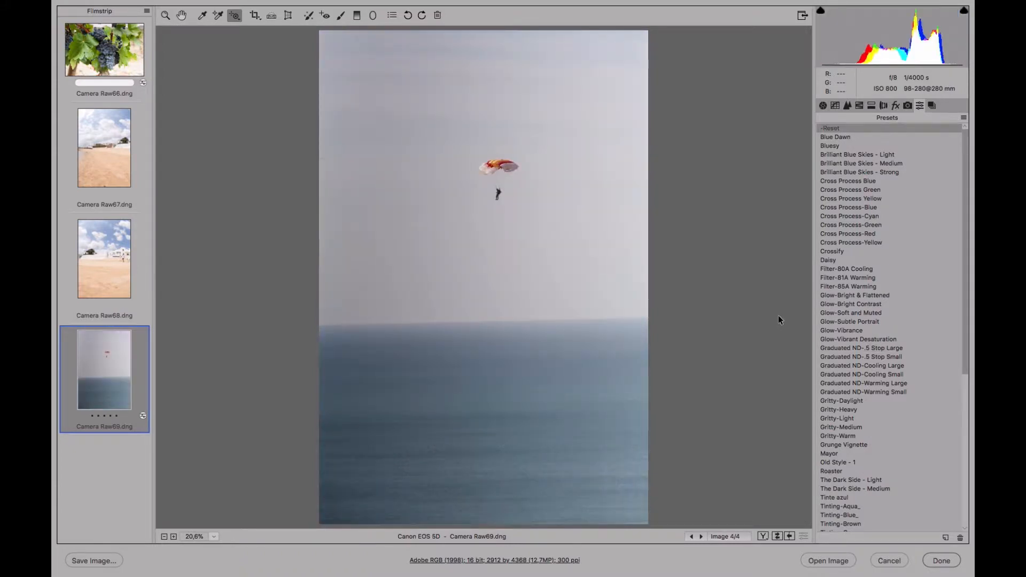
left_click(838, 145)
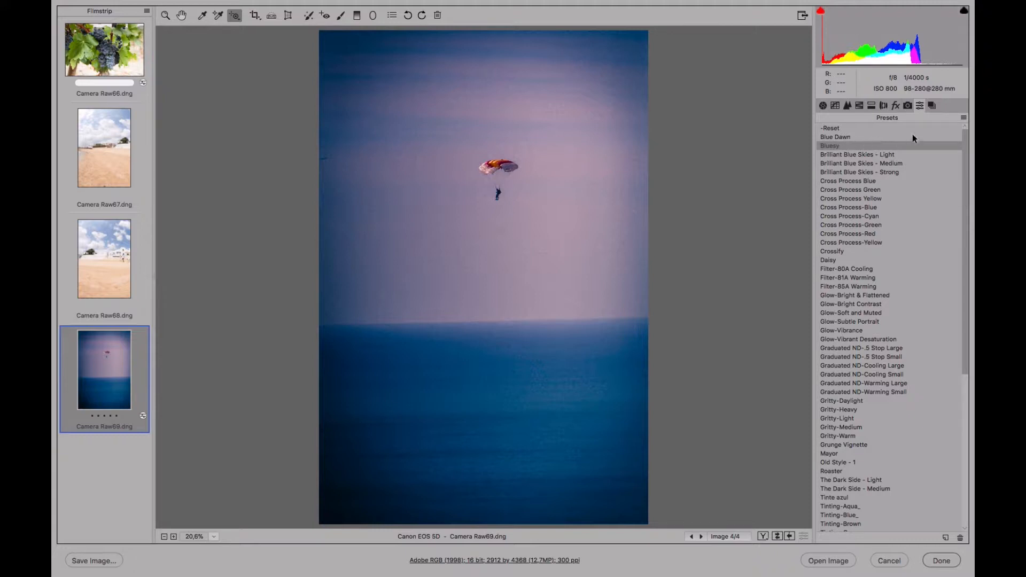
Review the preset and settings commands available for the parachute photo and export its settings to XMP
left_click(962, 118)
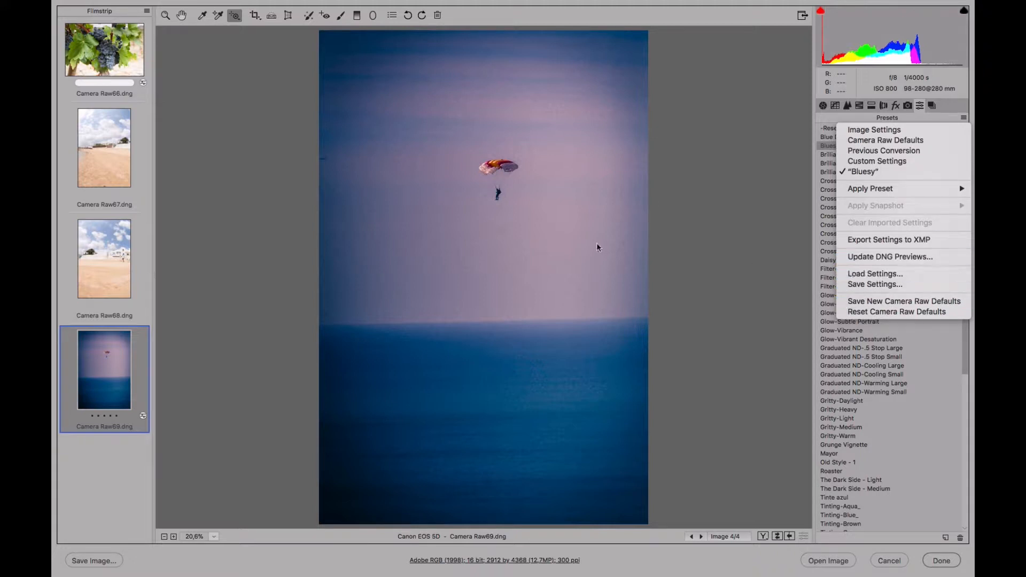
left_click(810, 160)
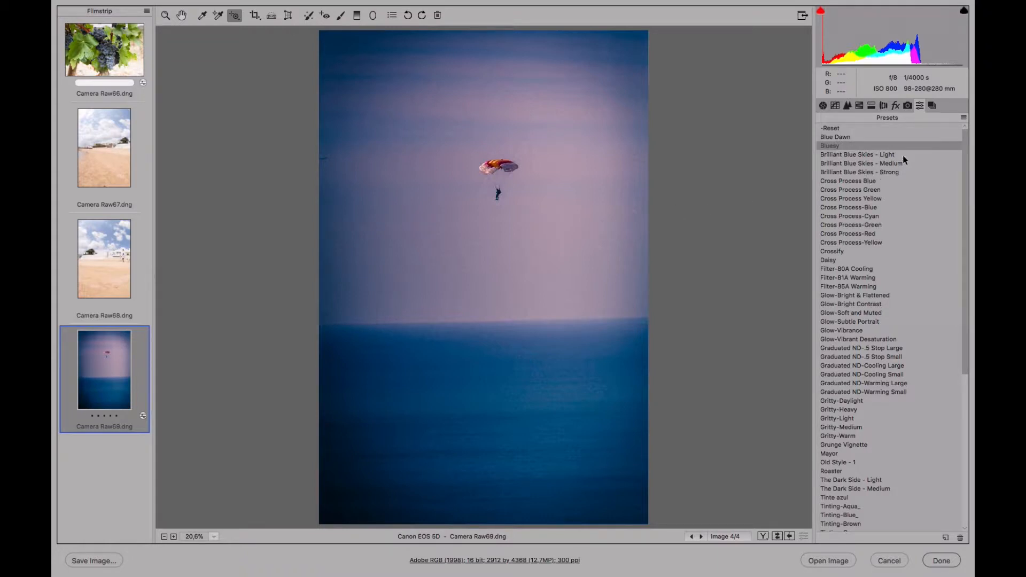
left_click(963, 118)
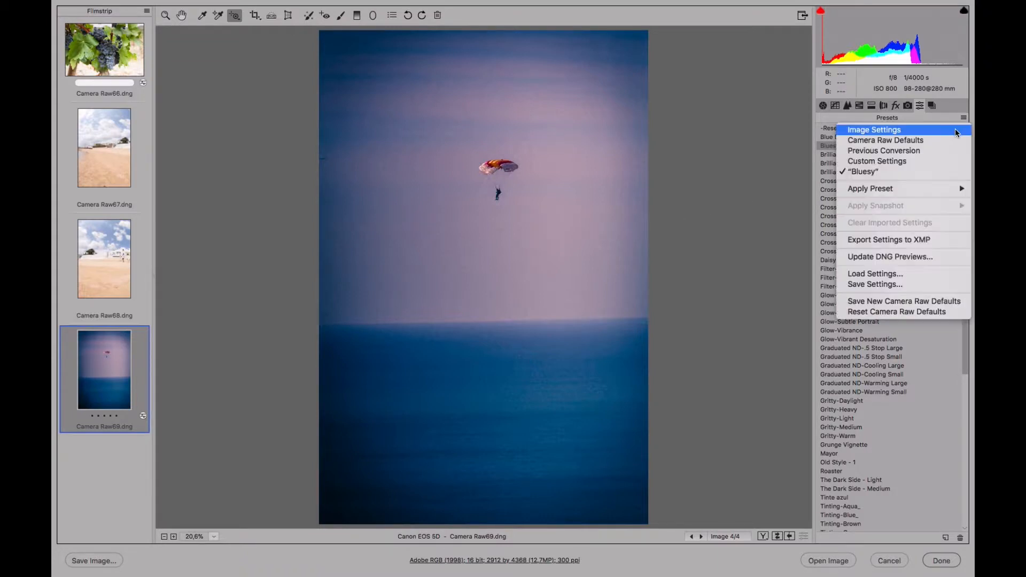
left_click(911, 243)
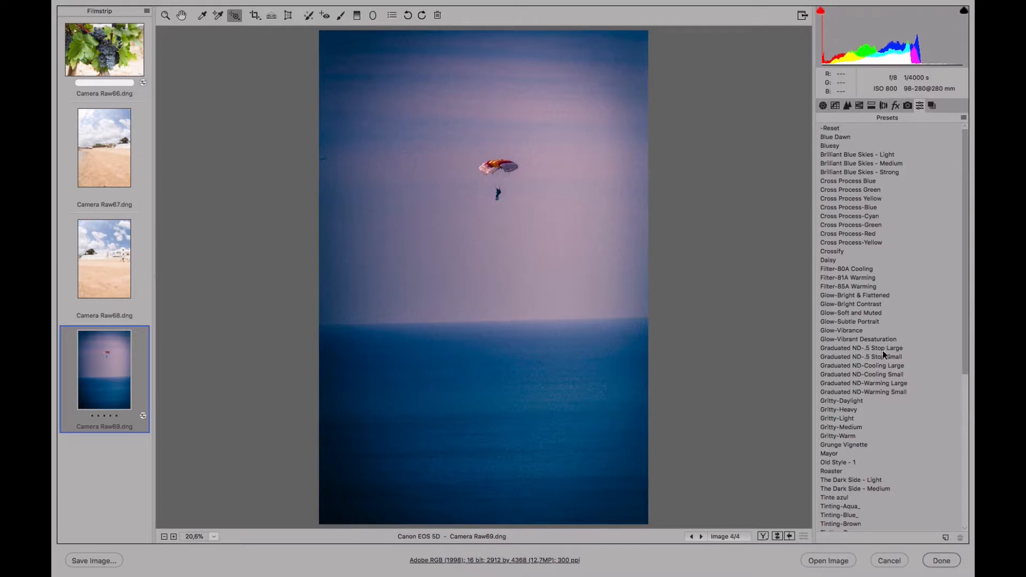
View the preset files offered by Load Settings without loading any, and restore the parachute photo with the -Reset preset
left_click(963, 117)
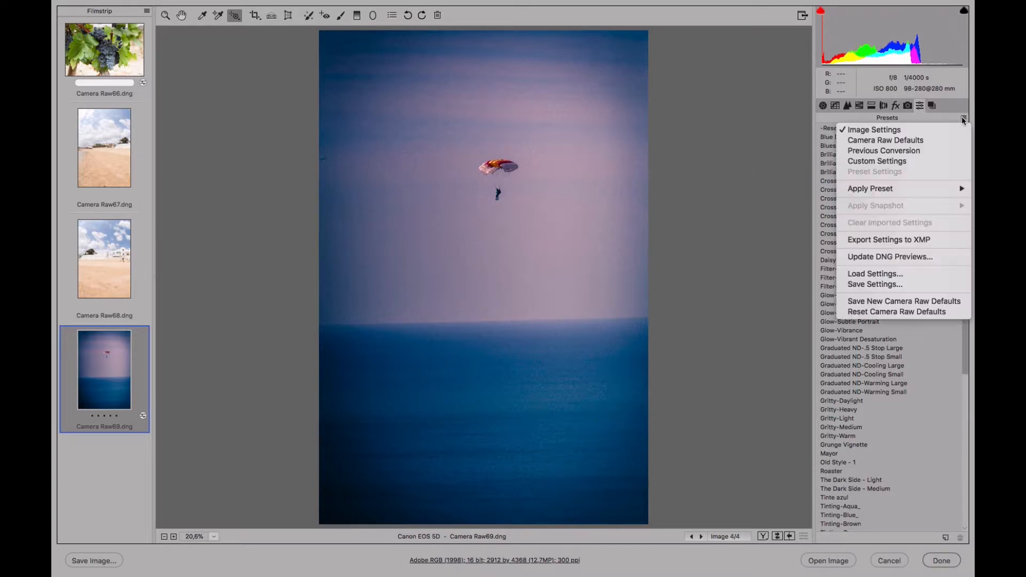
left_click(891, 275)
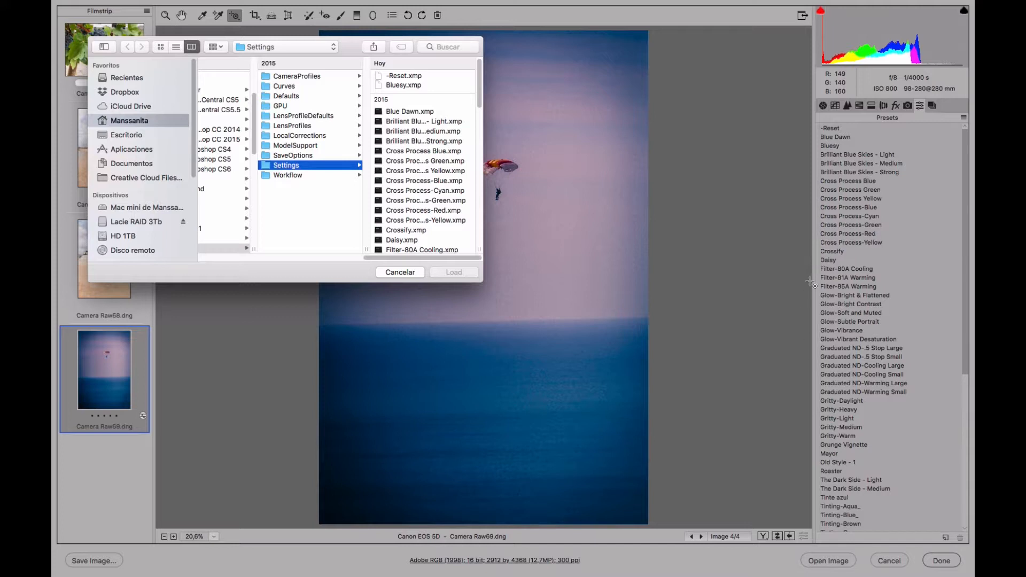
left_click(415, 270)
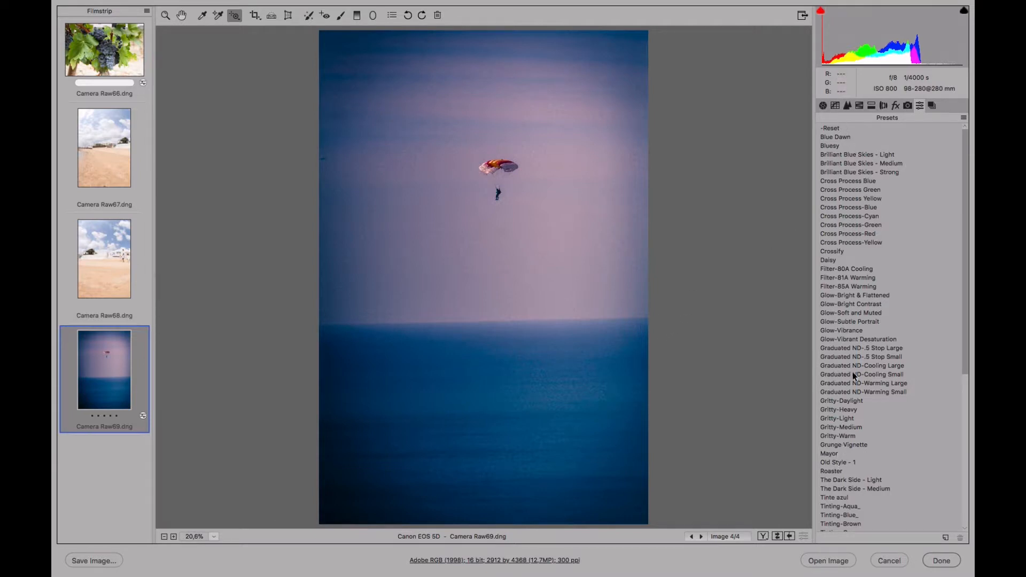
left_click(832, 129)
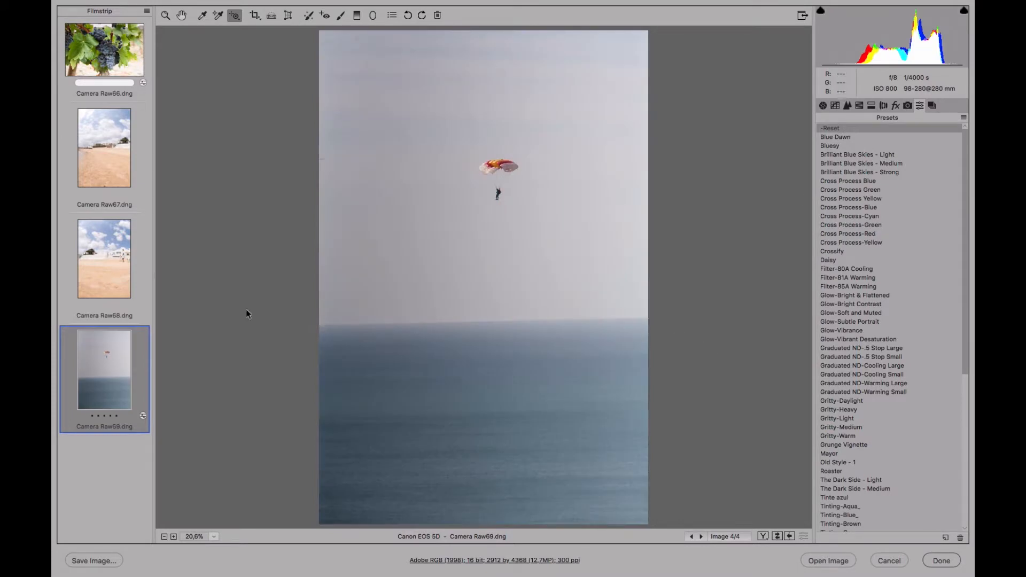
Crop the beach photo Camera Raw67.dng to a 4 to 5 ratio across its full width, trimming the upper and lower edges
left_click(113, 182)
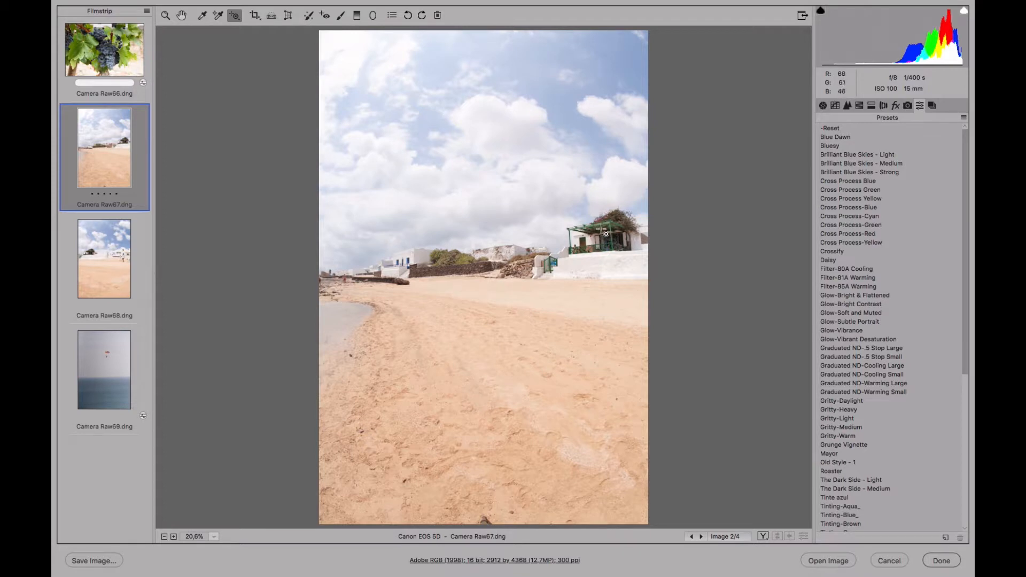
left_click(253, 20)
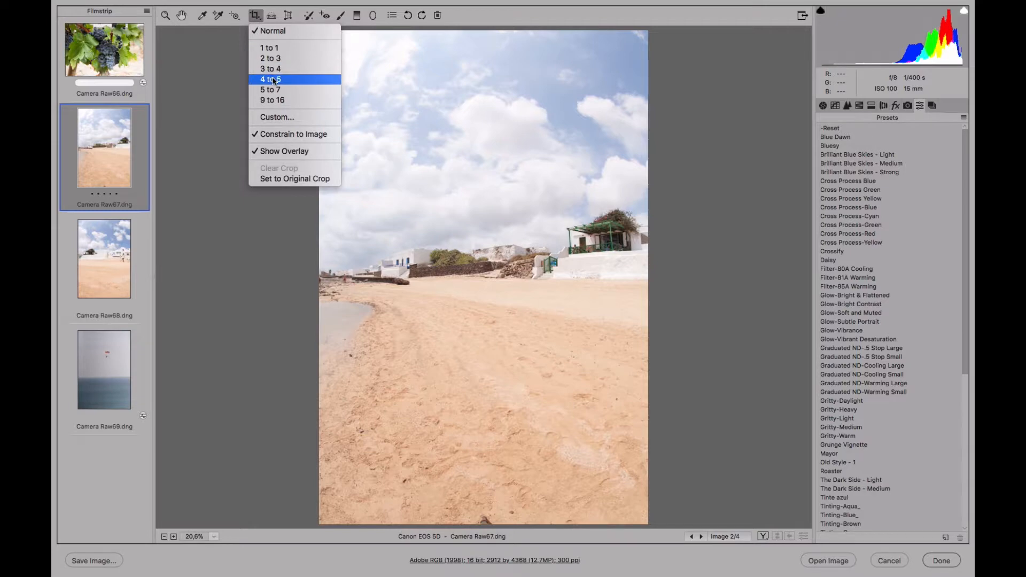
left_click(273, 80)
left_click_drag(321, 77, 778, 512)
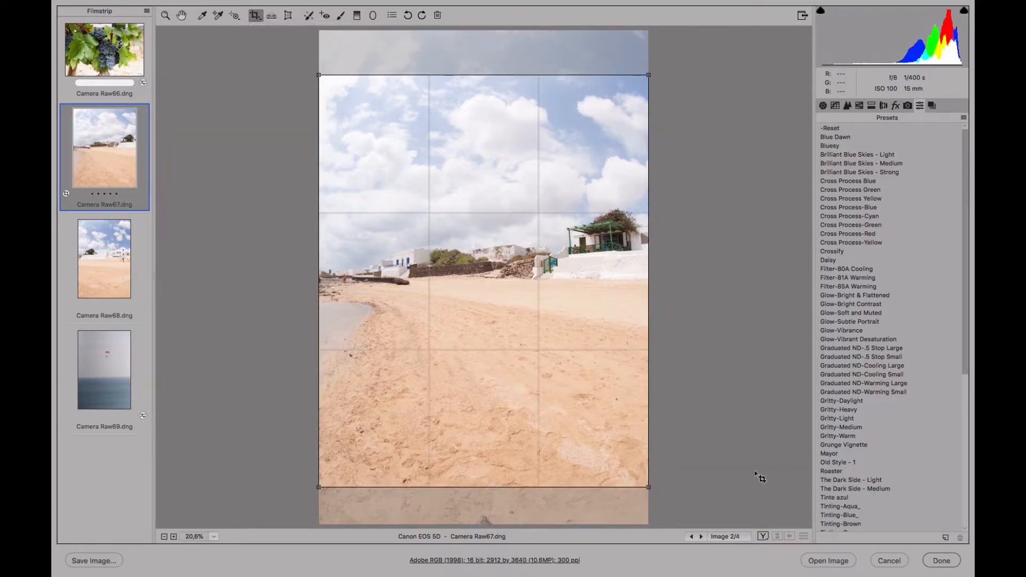
key("z")
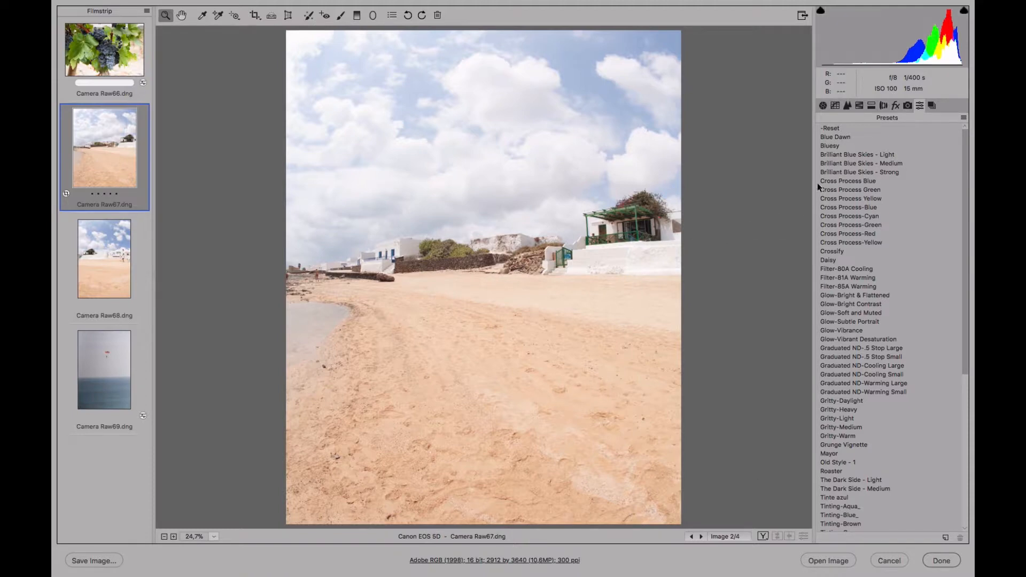
Convert the beach photo to grayscale and activate the Targeted Adjustment tool for its grayscale mix
left_click(823, 105)
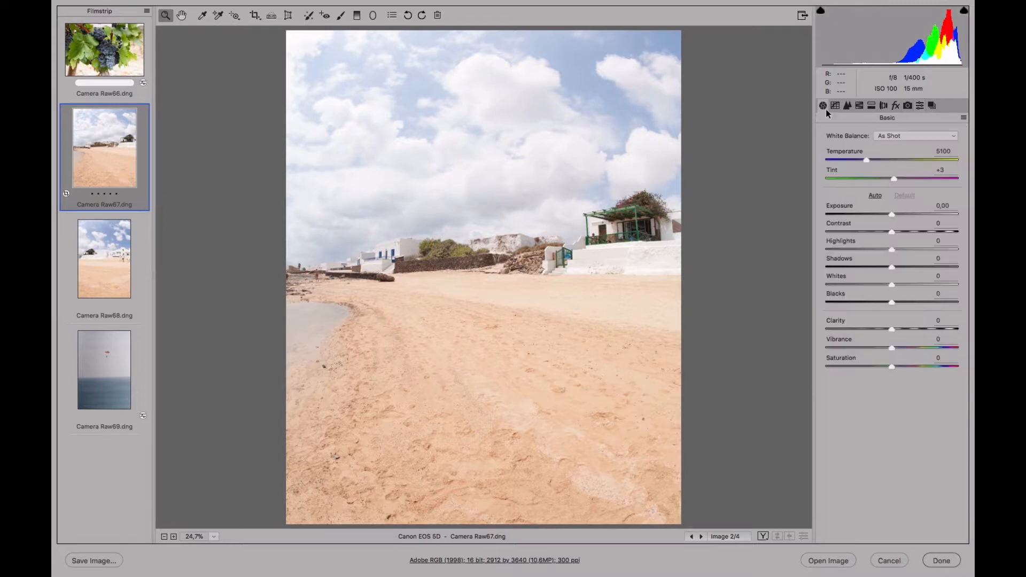
left_click(858, 106)
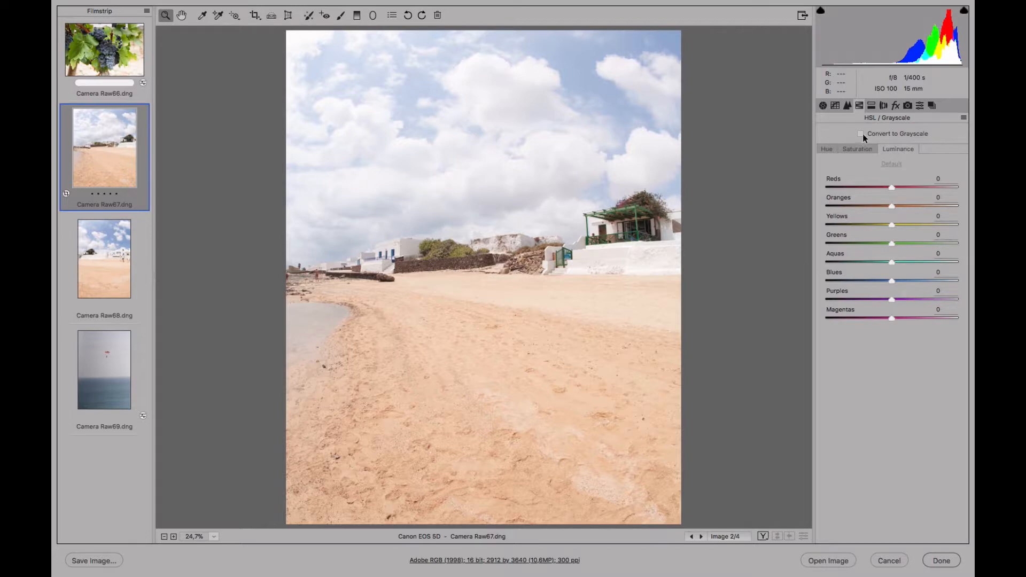
left_click(860, 134)
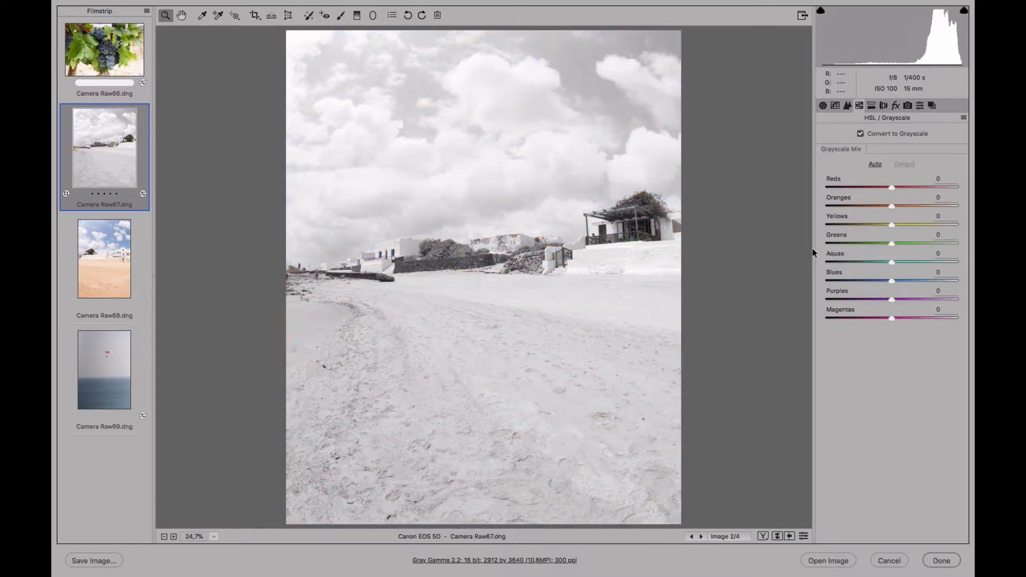
left_click(230, 18)
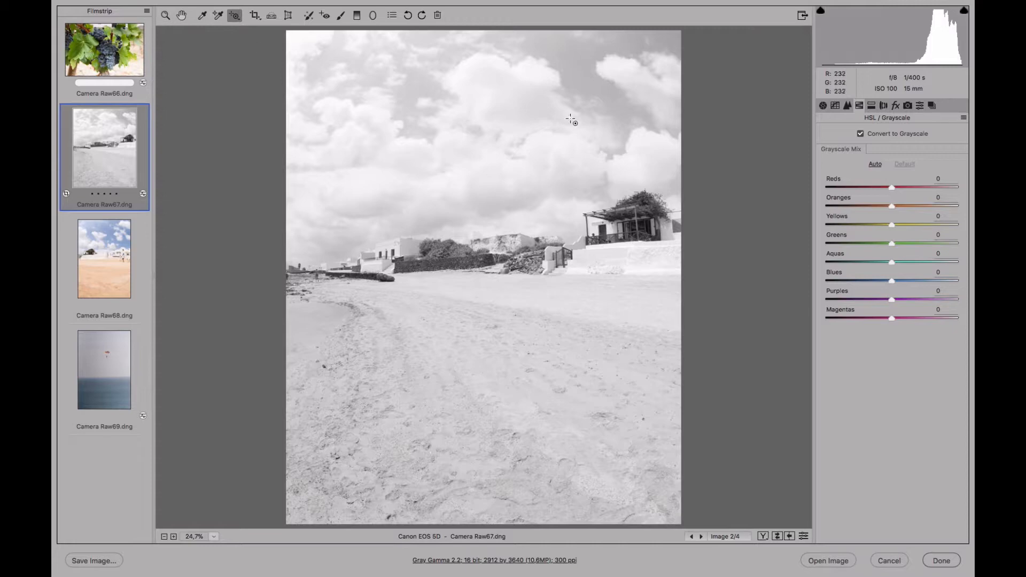
Tune the beach photo's grayscale mix on the image: Blues -99, Purples -5, Oranges -42 and Yellows -36, darkening sky and sand
left_click_drag(592, 78, 536, 75)
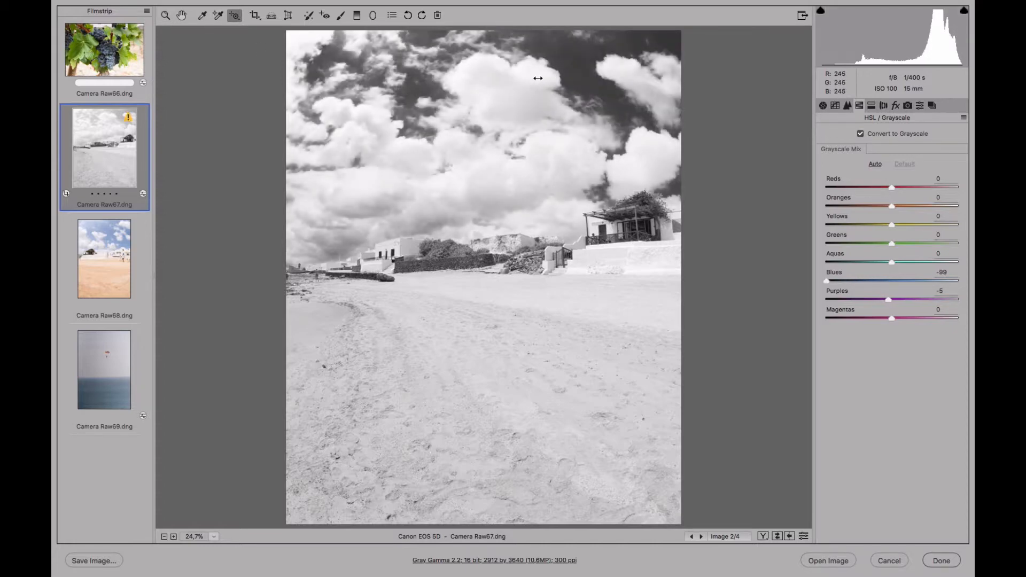
left_click_drag(607, 280, 561, 321)
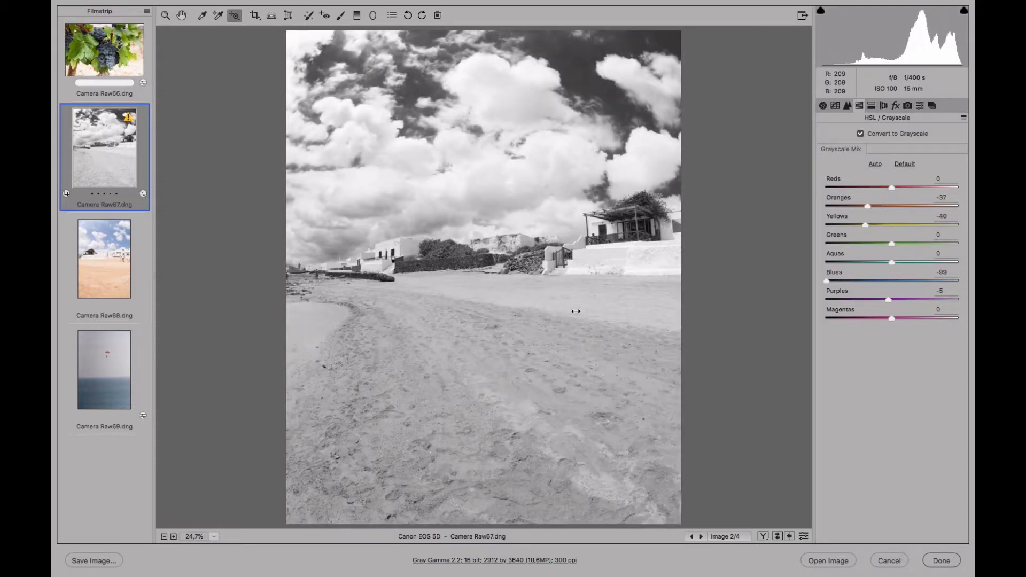
mouse_move(626, 256)
left_mouse_down()
mouse_move(648, 255)
mouse_move(638, 254)
left_mouse_up()
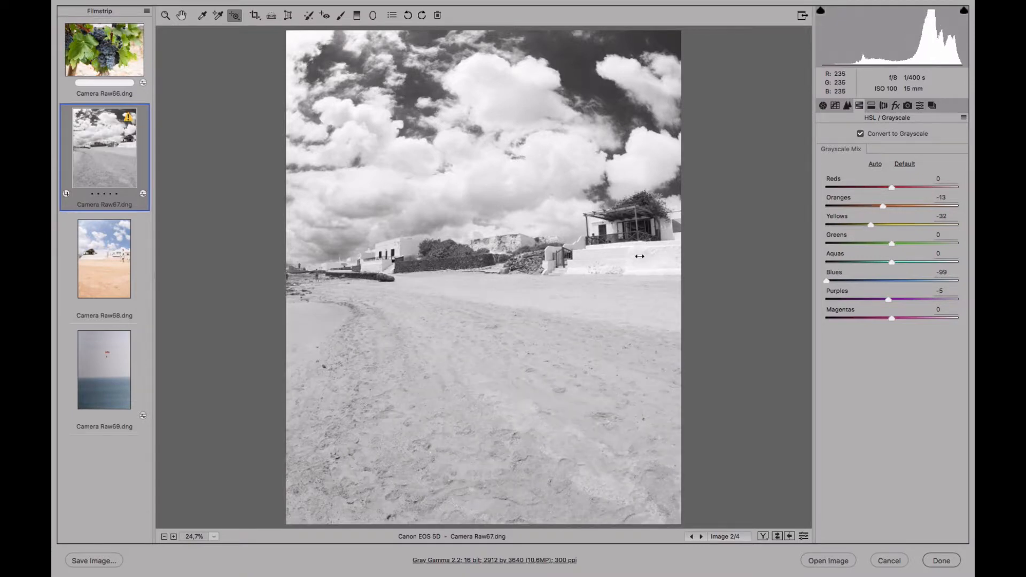
mouse_move(451, 261)
left_mouse_down()
mouse_move(438, 262)
mouse_move(485, 259)
mouse_move(456, 261)
left_mouse_up()
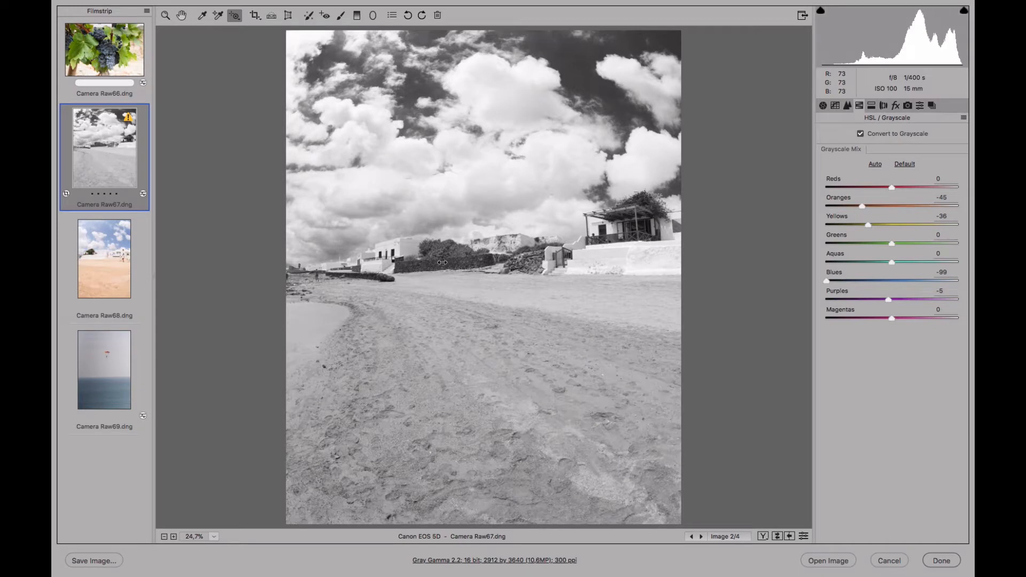
left_click_drag(442, 262, 463, 276)
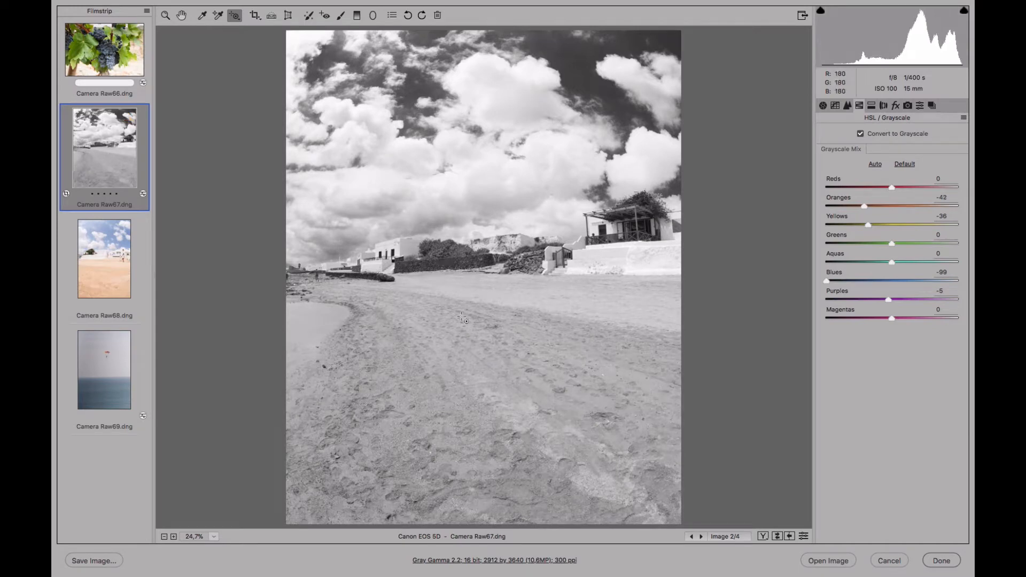
Raise the beach photo's Contrast to +39 and Clarity to +31
left_click(824, 106)
left_click_drag(907, 231, 918, 231)
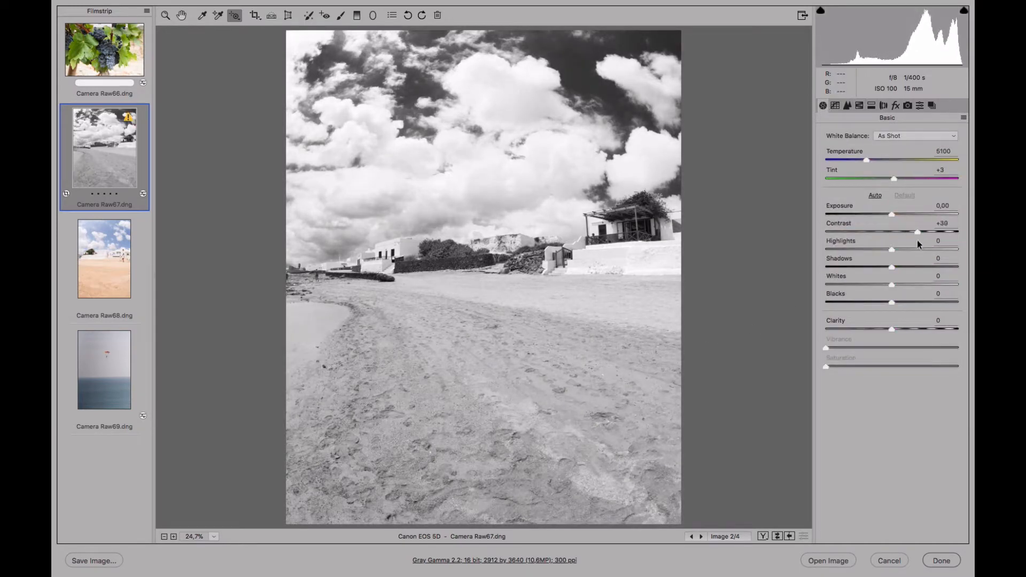
left_click_drag(902, 328, 913, 326)
Apply the Medium Contrast point curve to the RGB channel of the beach photo
left_click(835, 105)
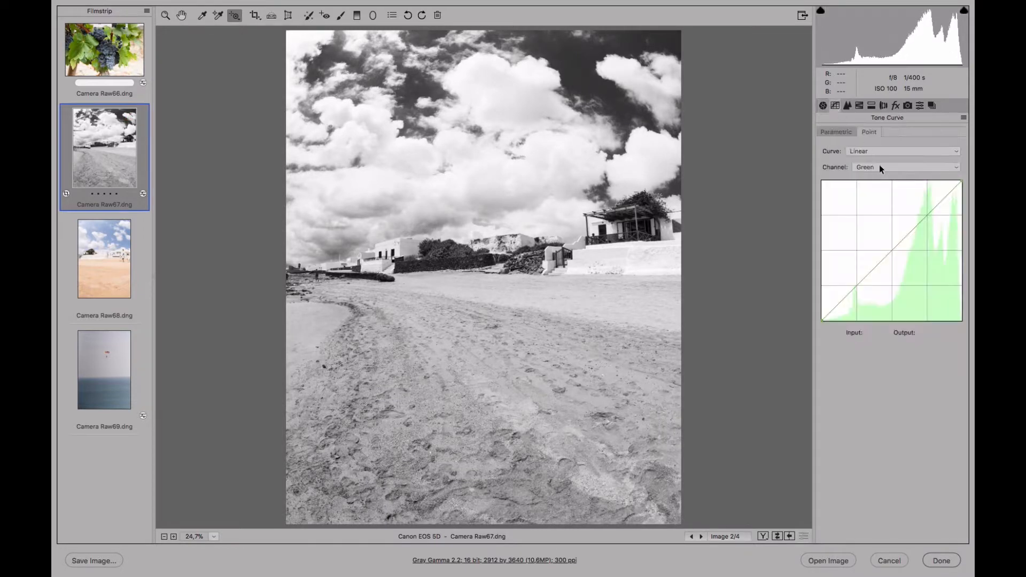
left_click(881, 165)
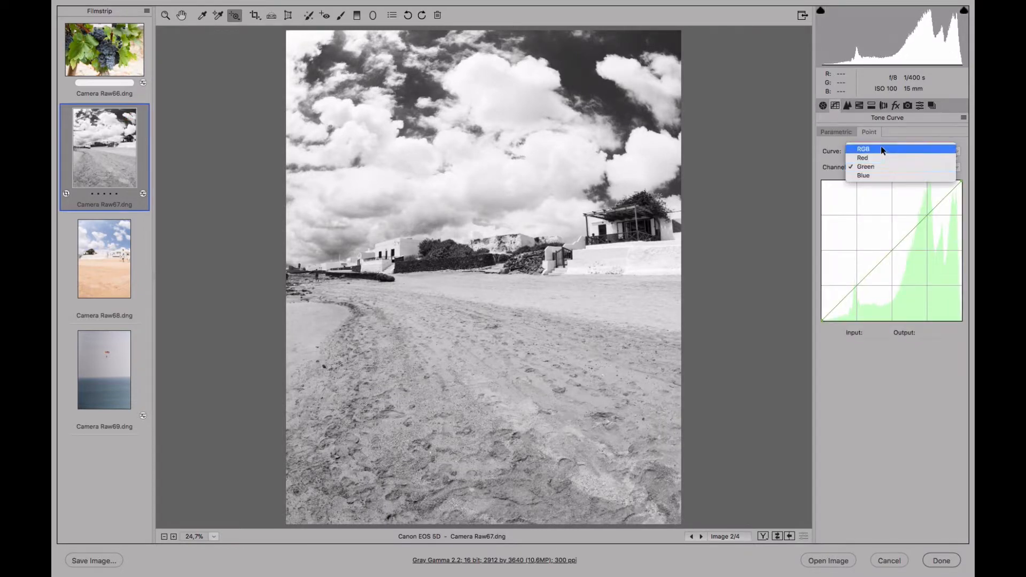
left_click(875, 151)
left_click(875, 150)
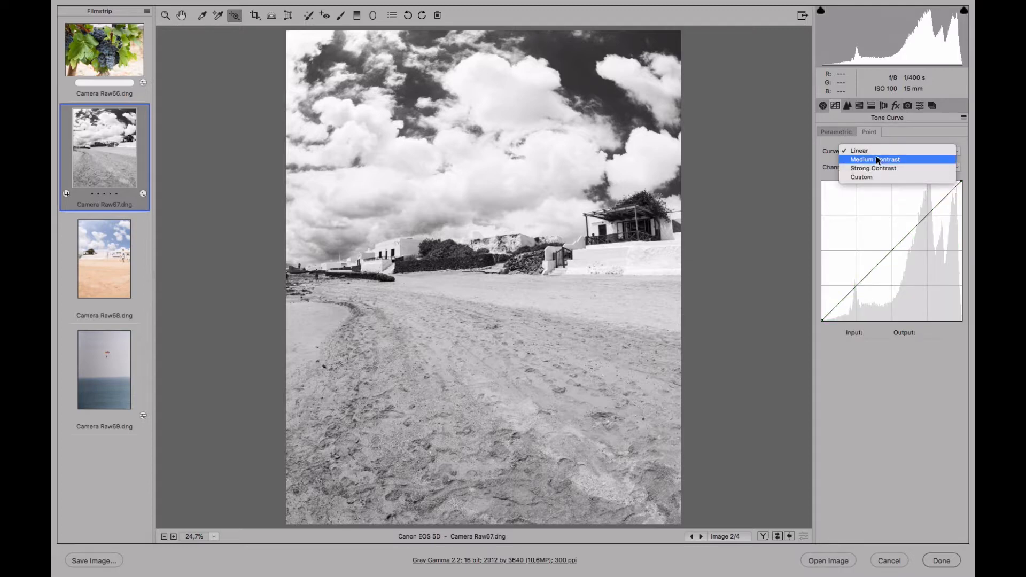
left_click(876, 155)
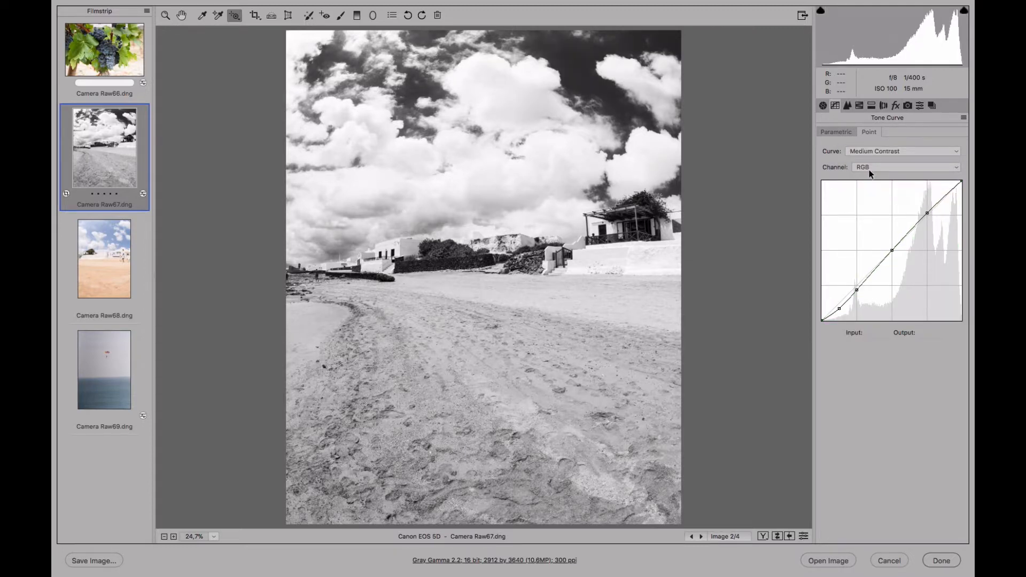
Sharpen the beach photo with Amount 98, Radius 1.8, Detail 4 and Masking 59
left_click(848, 107)
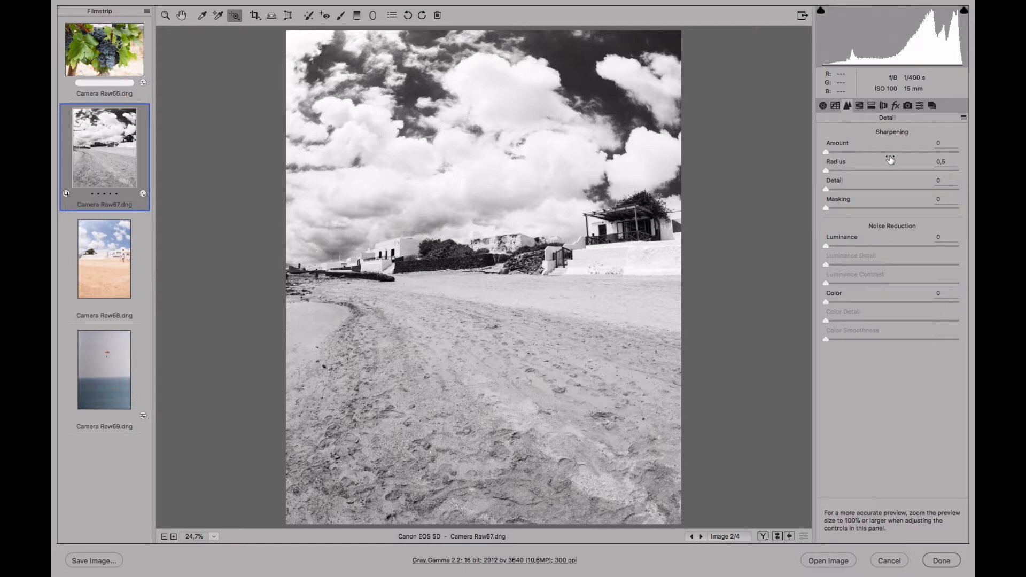
left_click_drag(877, 151, 912, 151)
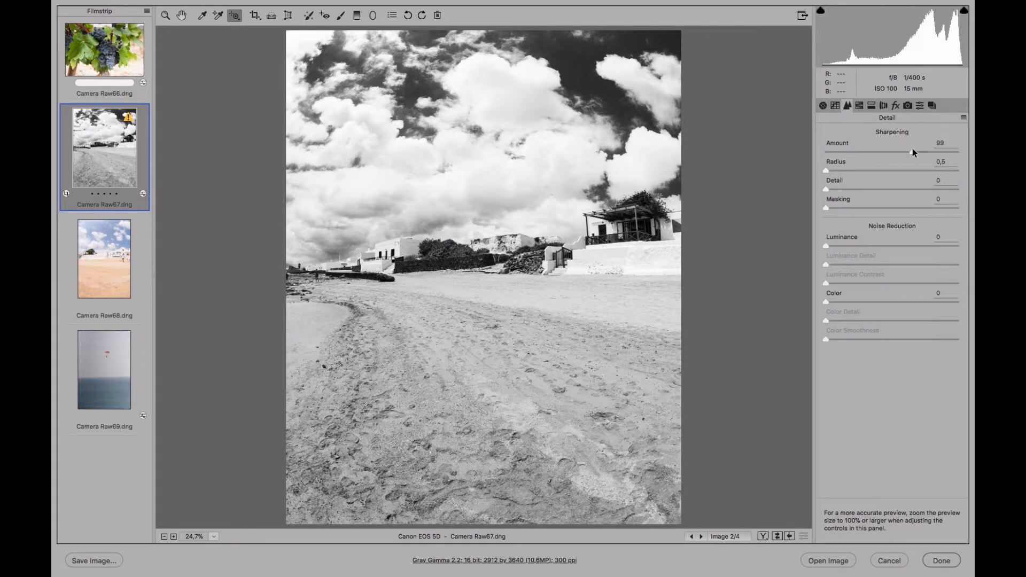
left_click(867, 170)
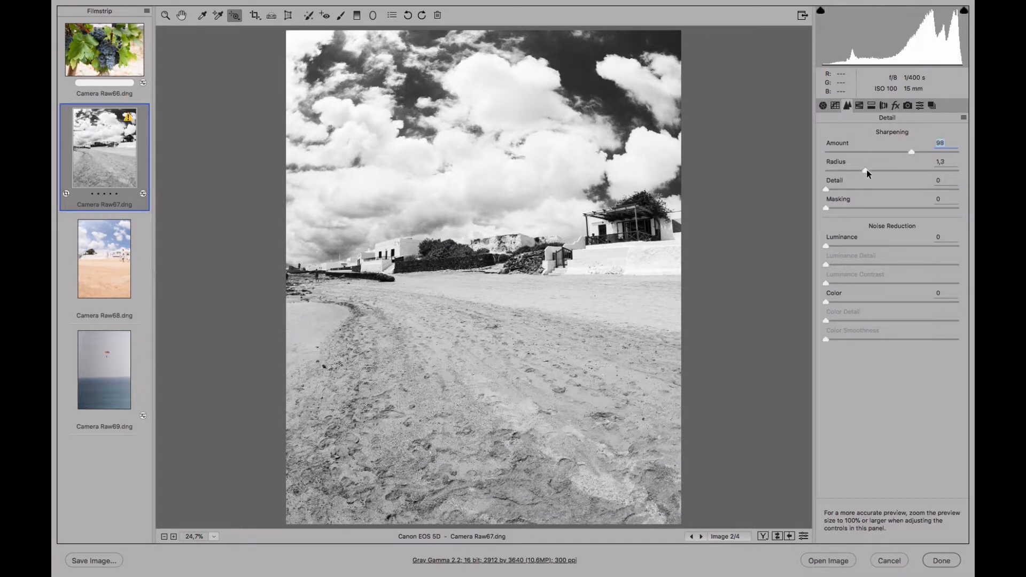
left_click(893, 169)
left_click_drag(823, 190, 906, 208)
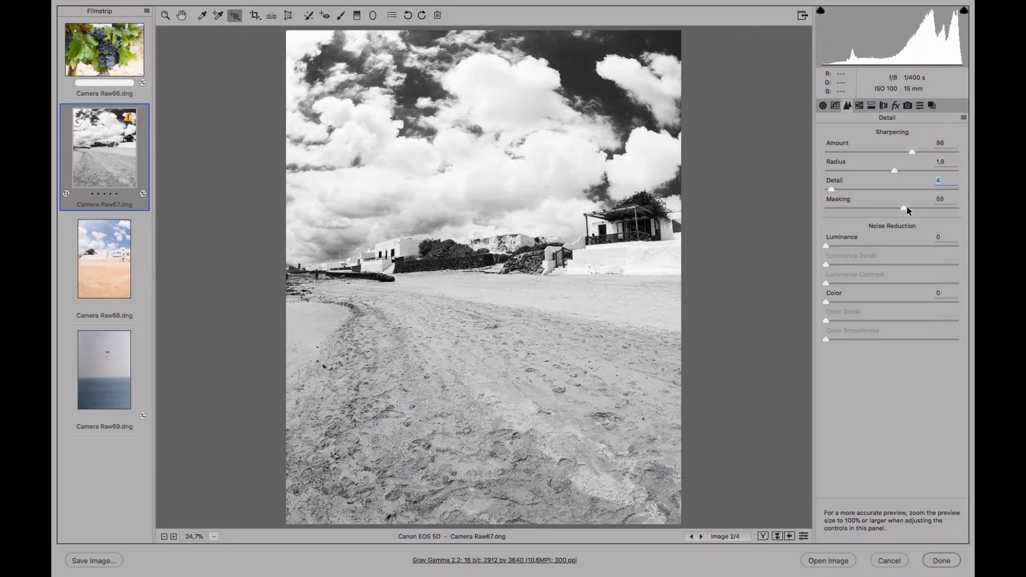
Split-tone the beach photo warm with highlights hue 62 and shadows hue 57, keeping both saturations low at about 10
left_click(859, 105)
left_click(871, 105)
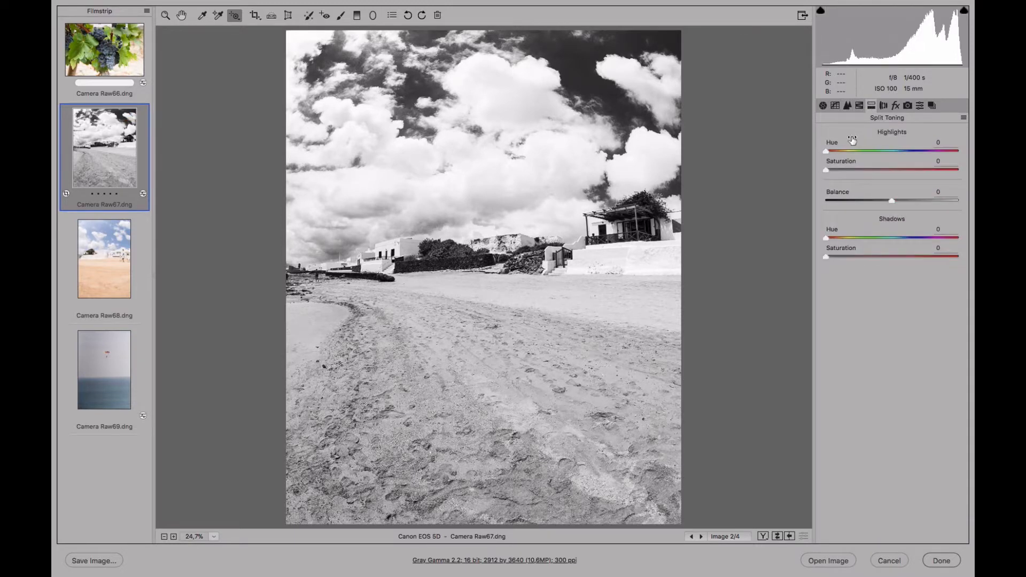
left_click_drag(844, 151, 848, 154)
left_click_drag(849, 237, 847, 238)
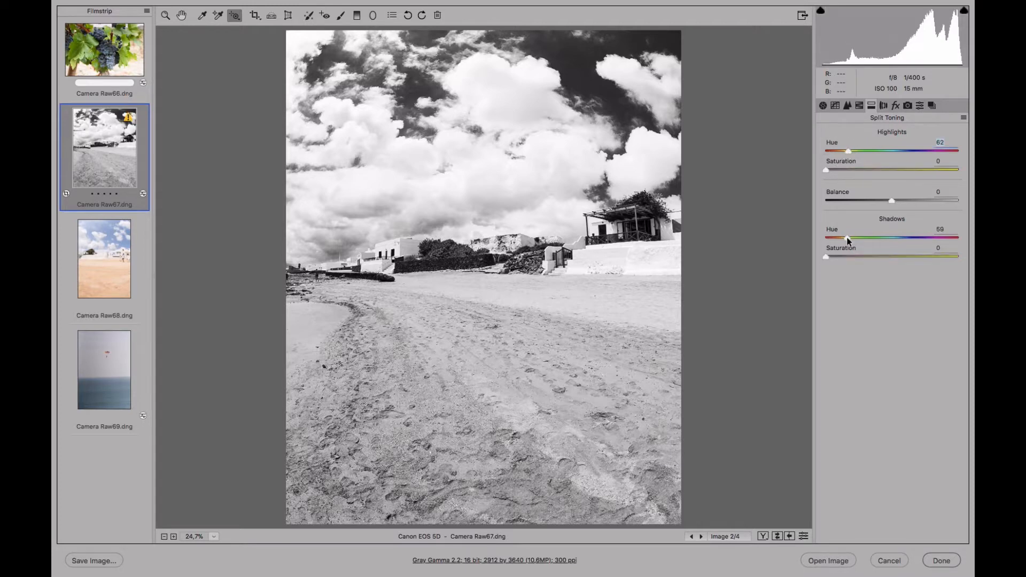
left_click(837, 169)
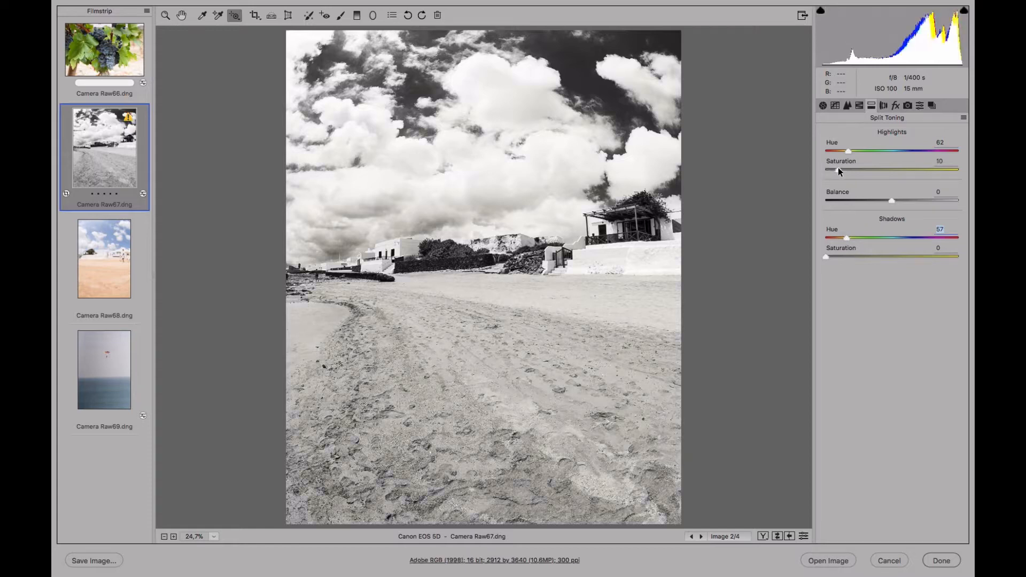
left_click(838, 256)
left_click_drag(837, 255, 836, 255)
left_click_drag(838, 168, 837, 166)
Add Dehaze +11 and film grain with an amount of 40 to the beach photo
left_click(895, 106)
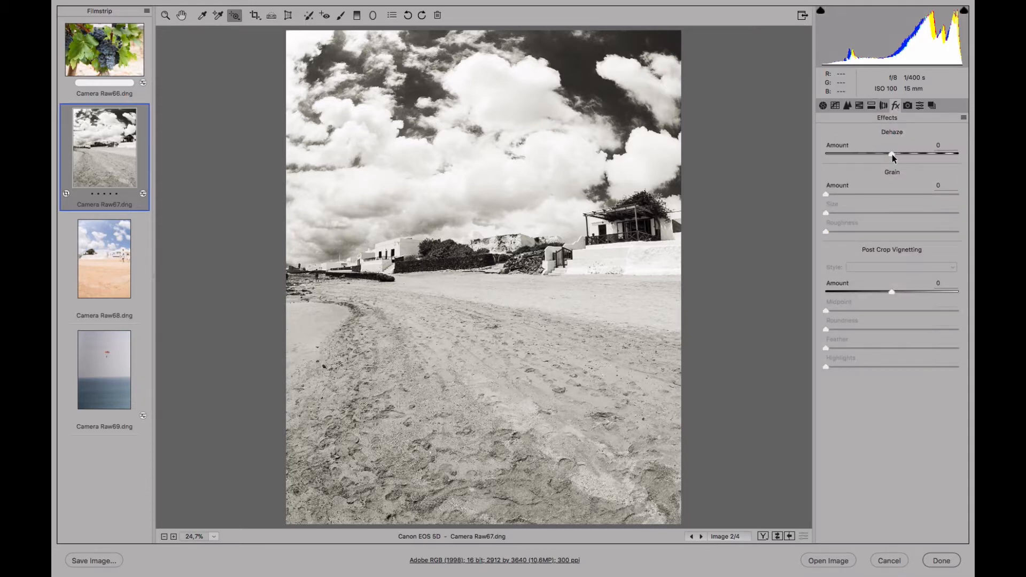
left_click_drag(891, 153, 898, 152)
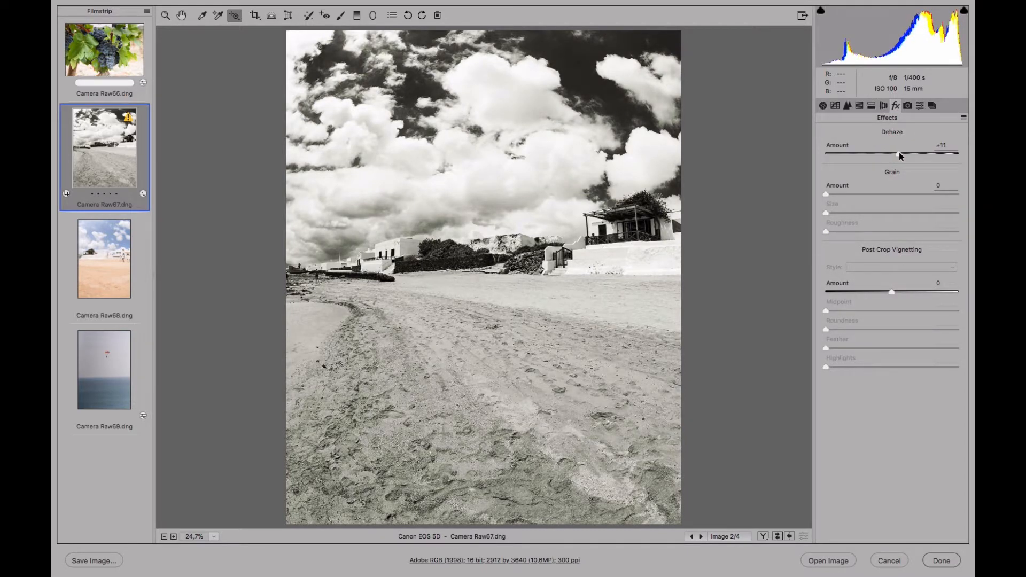
left_click_drag(848, 194, 869, 194)
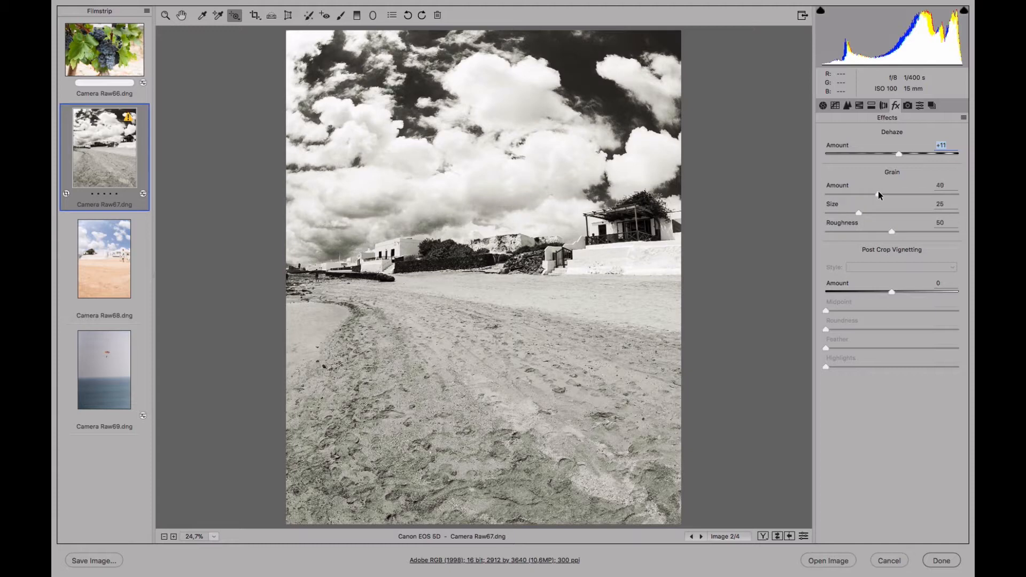
Darken the beach photo's edges with a Highlight Priority post-crop vignette: Amount -34, Feather 80 and Roundness -32
left_click_drag(866, 292, 869, 289)
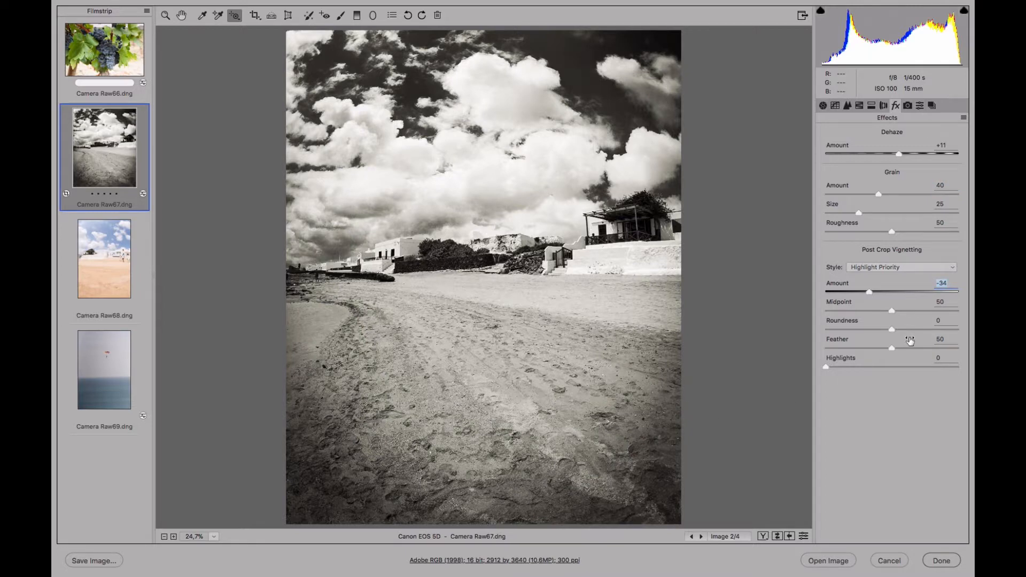
left_click_drag(907, 349, 931, 346)
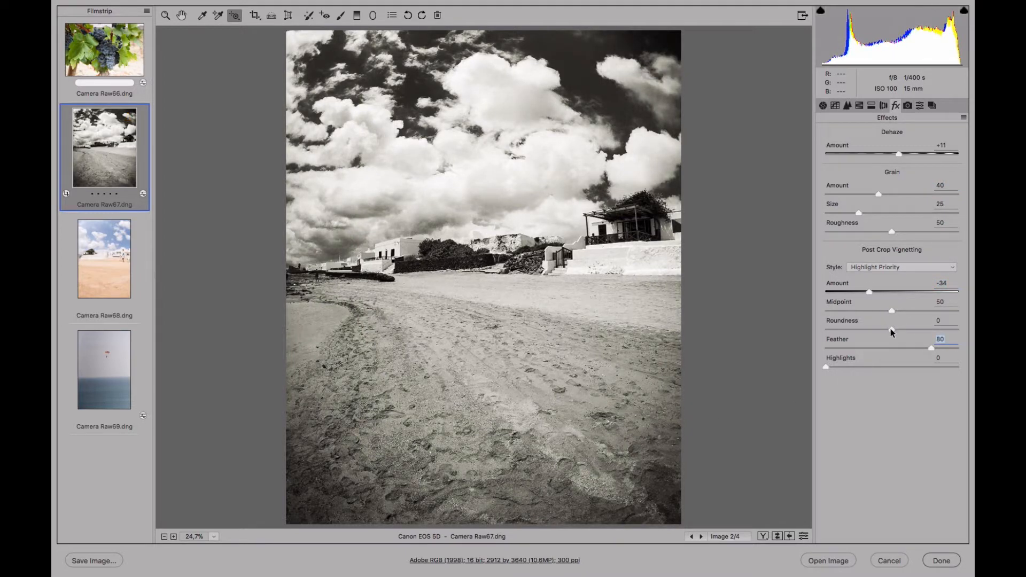
left_click_drag(890, 330, 871, 322)
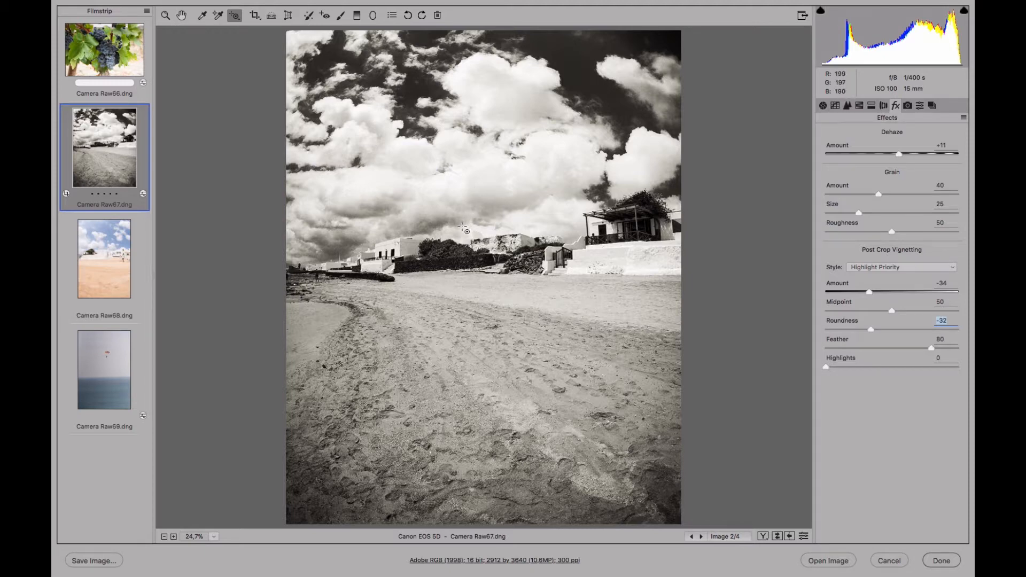
Save all the beach photo's settings as a new preset named "B&W Warm tone and grain"
left_click(919, 105)
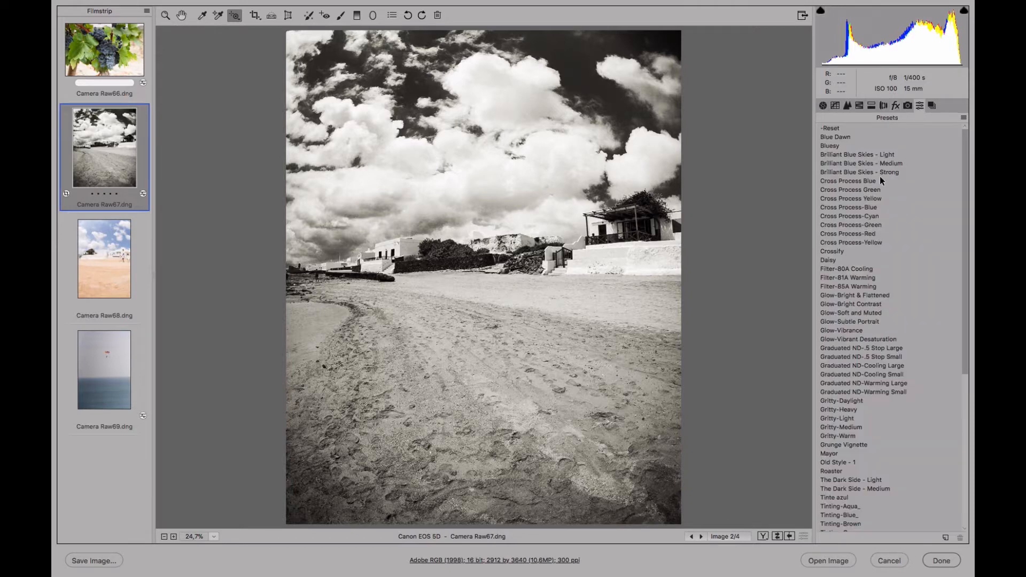
left_click(945, 538)
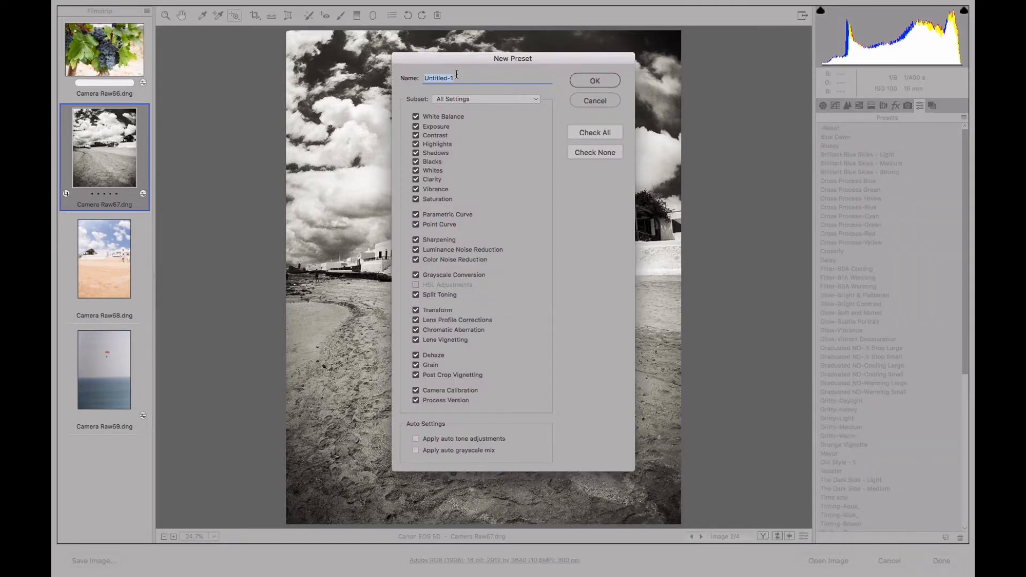
type("B")
type("m tone and grain")
left_click(606, 81)
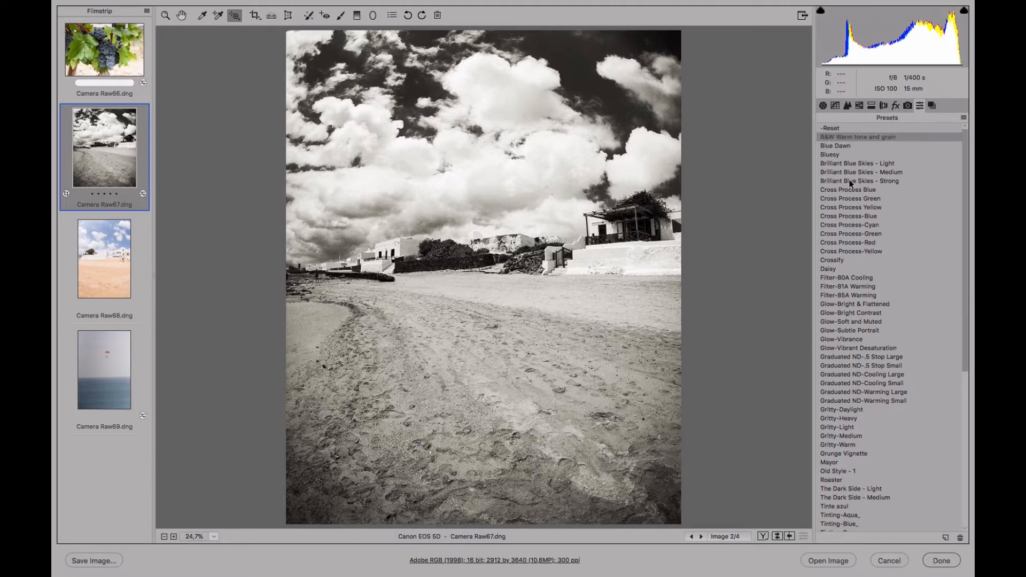
Apply the B&W Warm tone and grain preset to Camera Raw68.dng and crop that photo to a 4 to 5 ratio
left_click(114, 267)
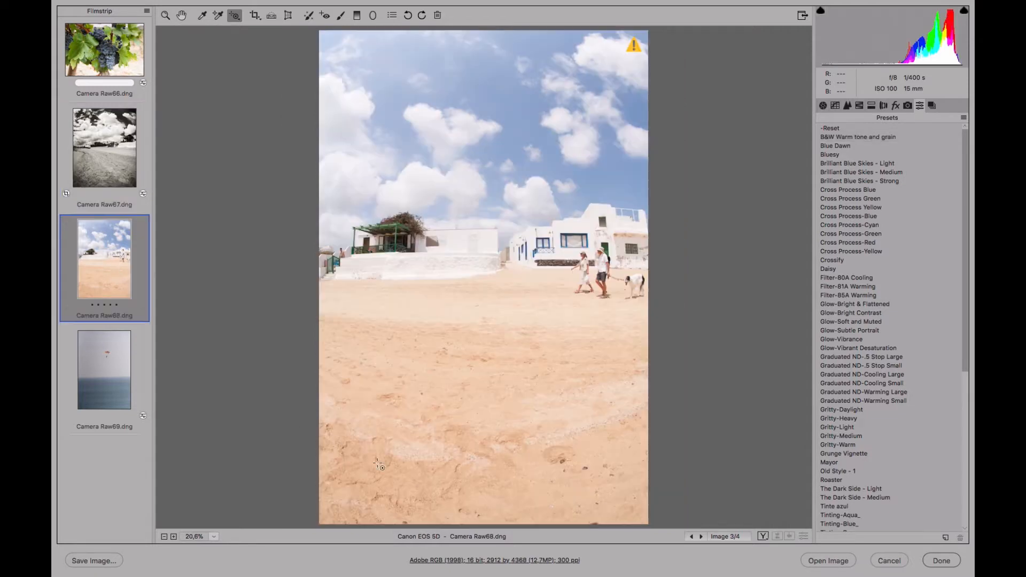
left_click(851, 137)
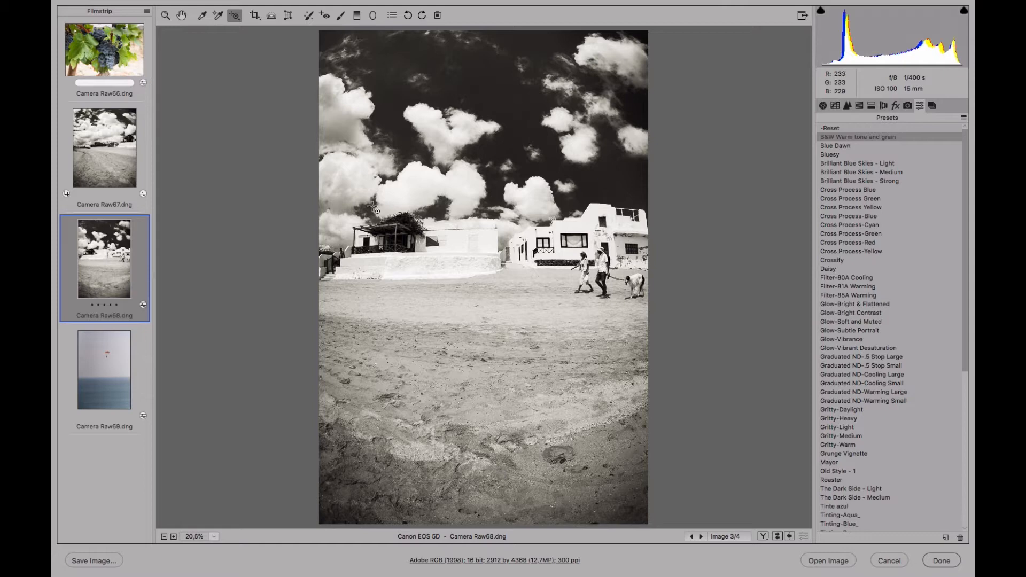
left_click(255, 15)
left_click_drag(320, 54, 781, 475)
key("Return")
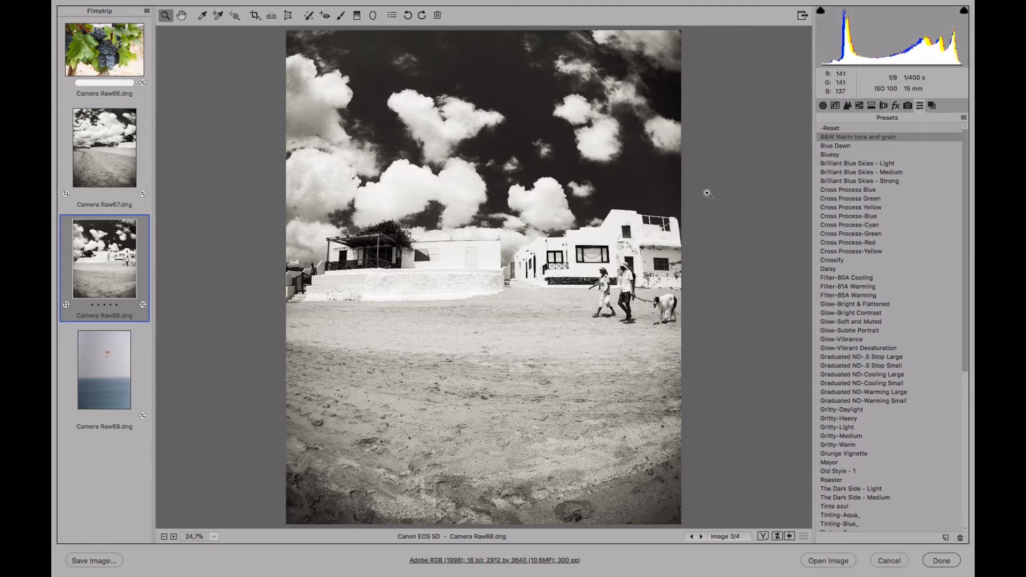
Recover the bright tones of Camera Raw68.dng by setting Highlights to -67 and Whites to -38
left_click(822, 105)
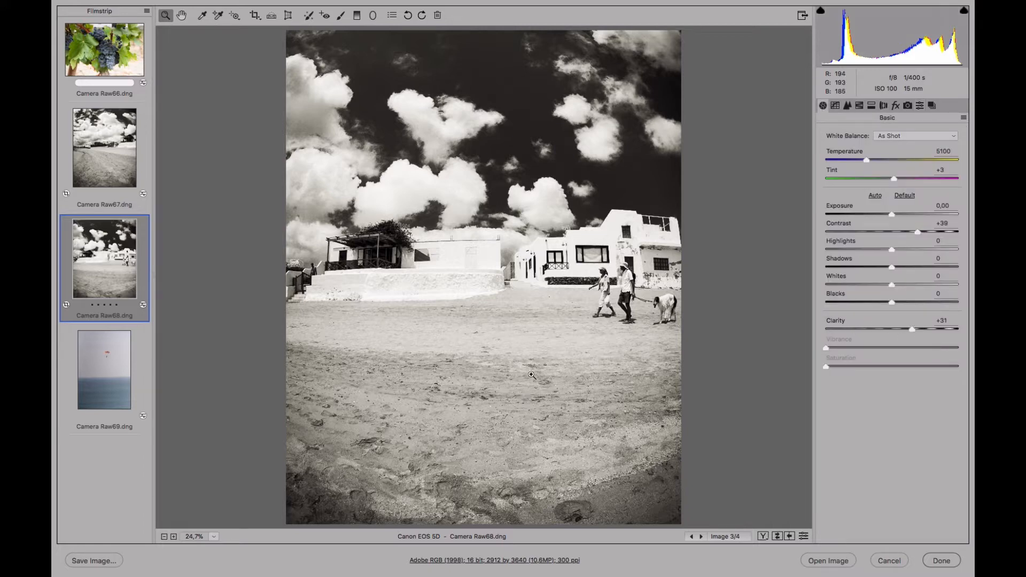
left_click_drag(864, 249, 847, 249)
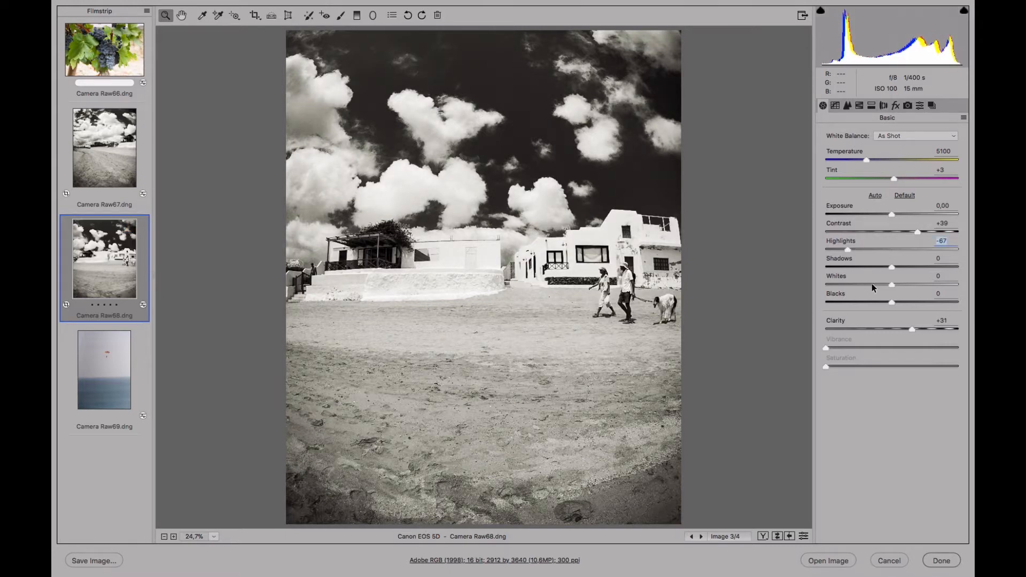
left_click_drag(872, 284, 866, 284)
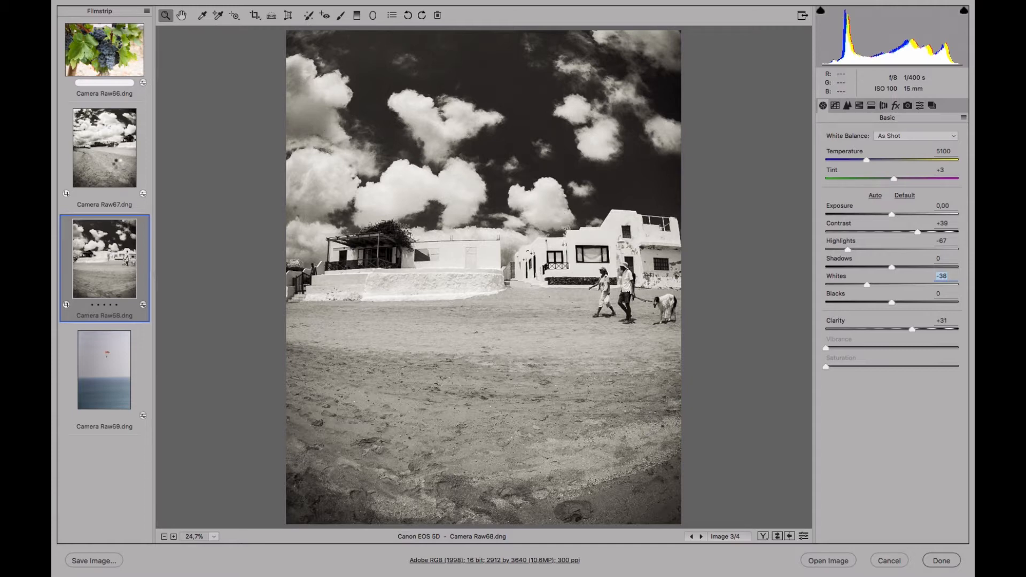
Compare the two monochrome beach photos and apply the B&W Warm tone and grain preset to the parachute photo Camera Raw69.dng
left_click(117, 162)
left_click(112, 297)
left_click(111, 355)
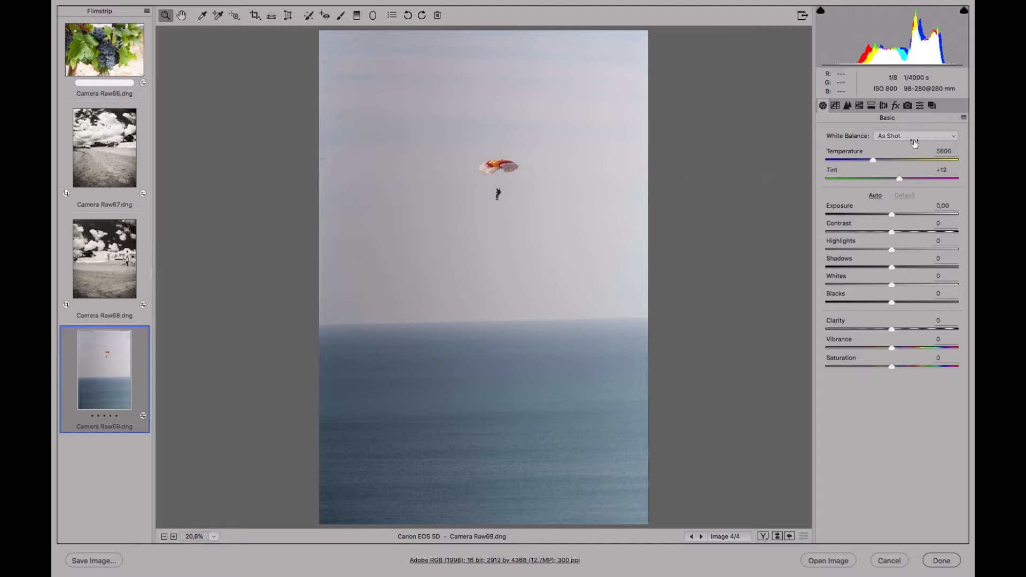
left_click(919, 106)
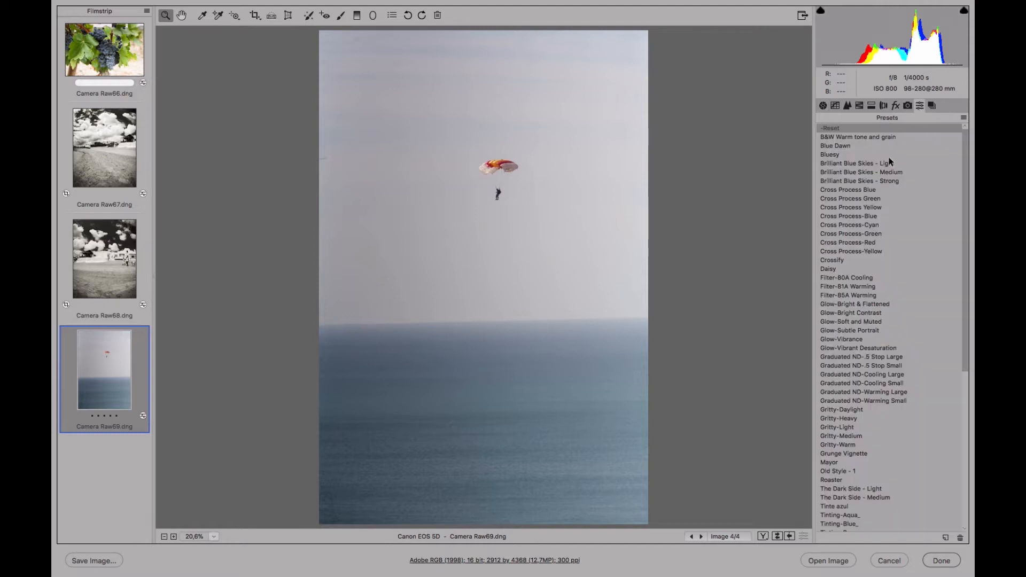
left_click(846, 137)
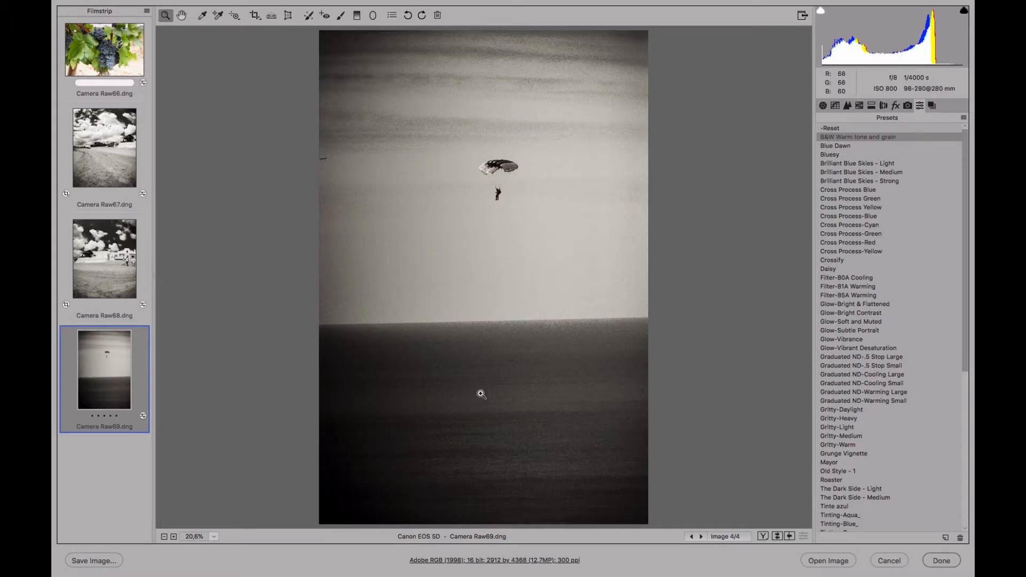
Straighten and crop the parachute photo Camera Raw69.dng along its horizon, and apply the -Reset preset to clear its monochrome look
left_click(272, 15)
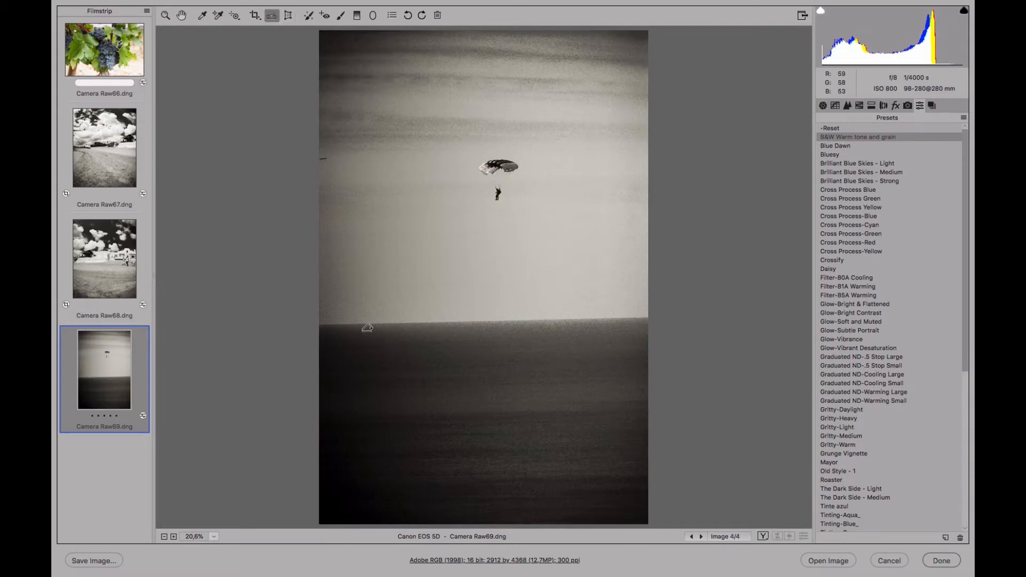
left_click_drag(351, 323, 650, 315)
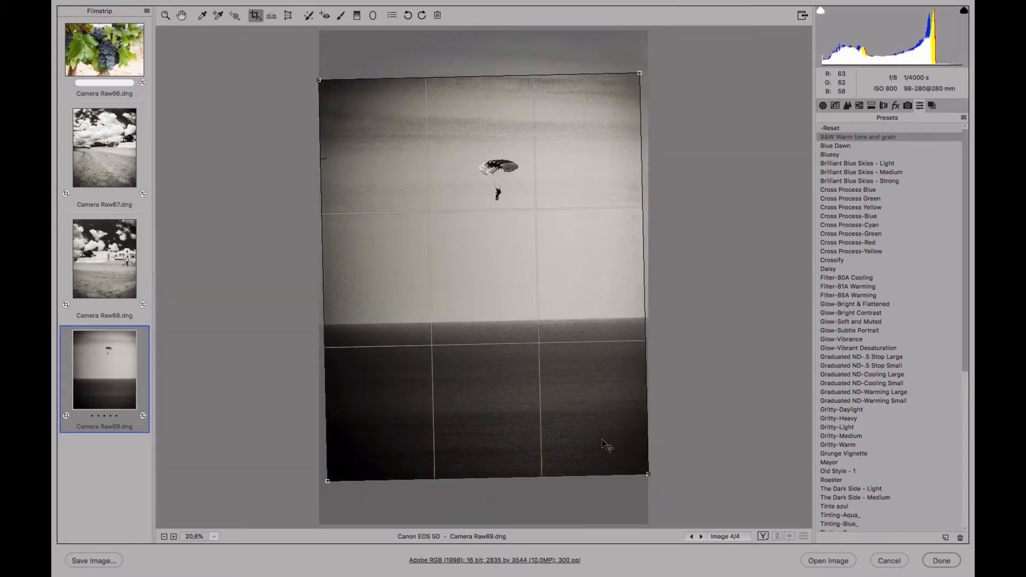
key("Return")
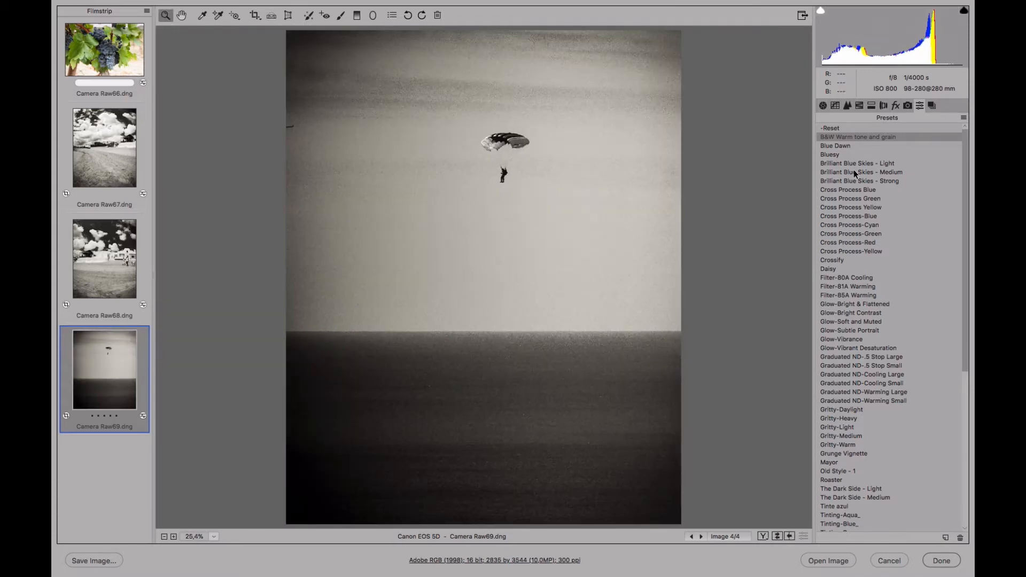
left_click(838, 129)
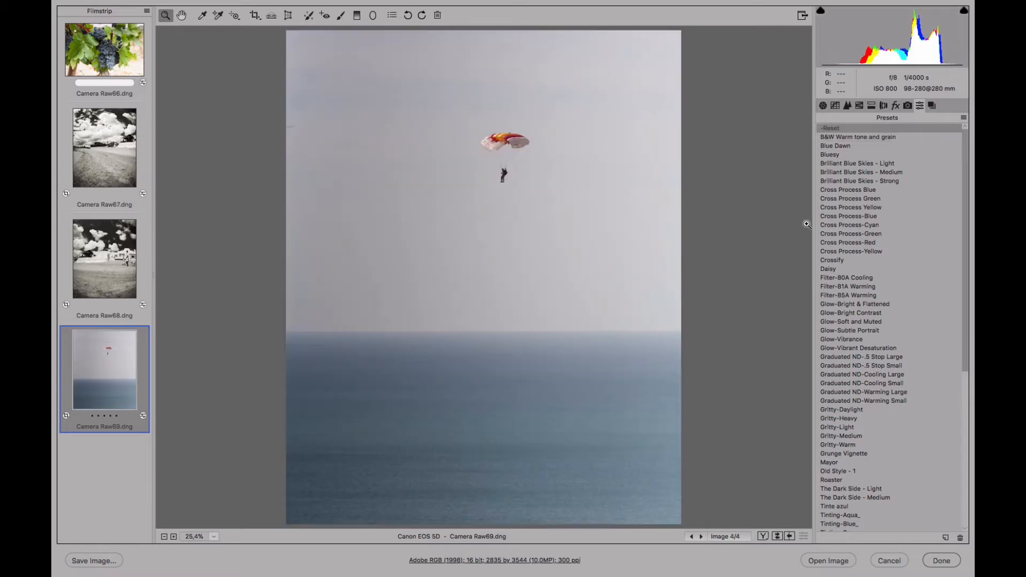
Try the Bluesy, Glow-Soft and Muted and Graduated ND-Warming Small presets on the parachute photo, resetting it before each new look
left_click(843, 154)
left_click(855, 129)
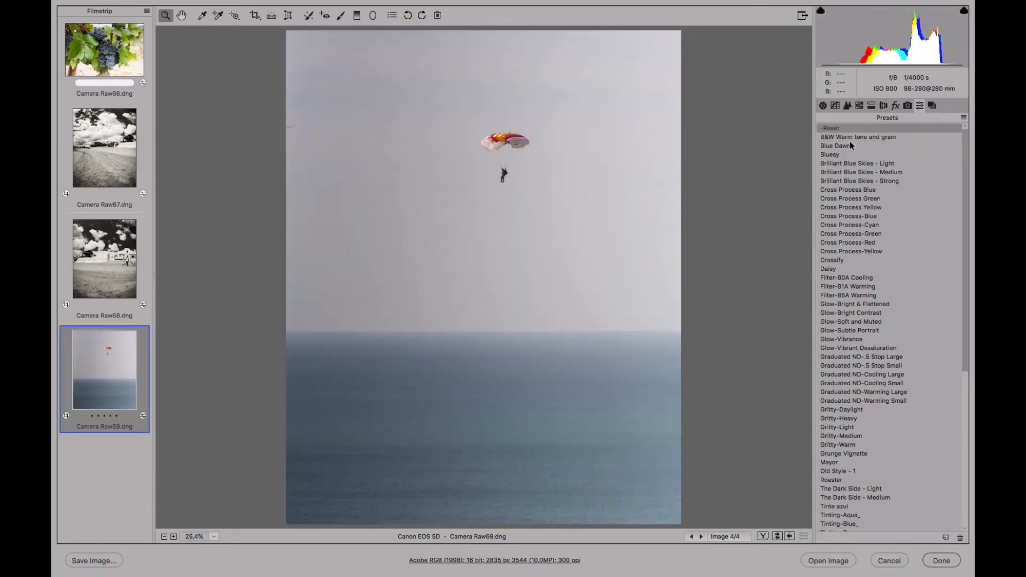
left_click(853, 322)
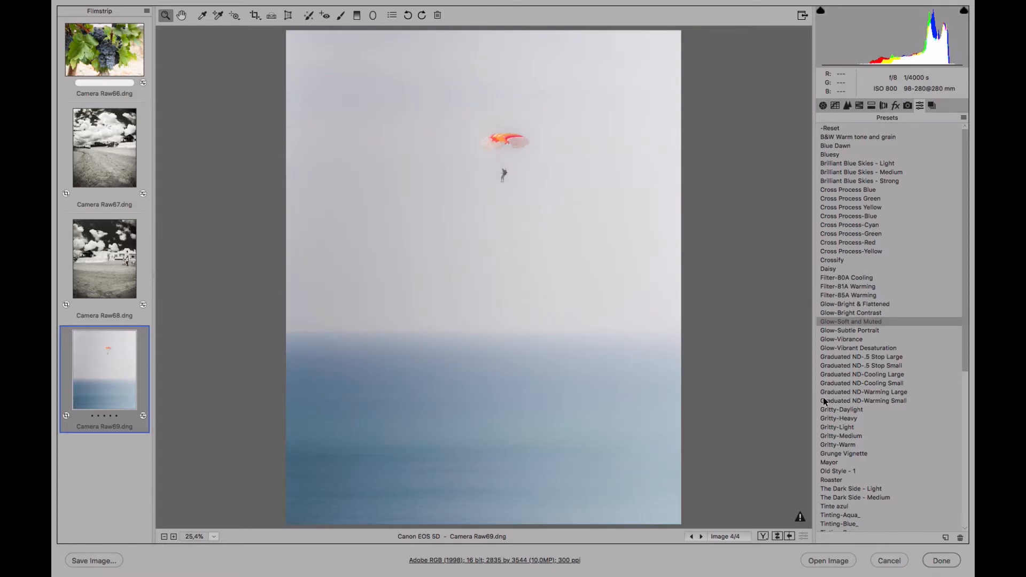
left_click(837, 128)
left_click(865, 401)
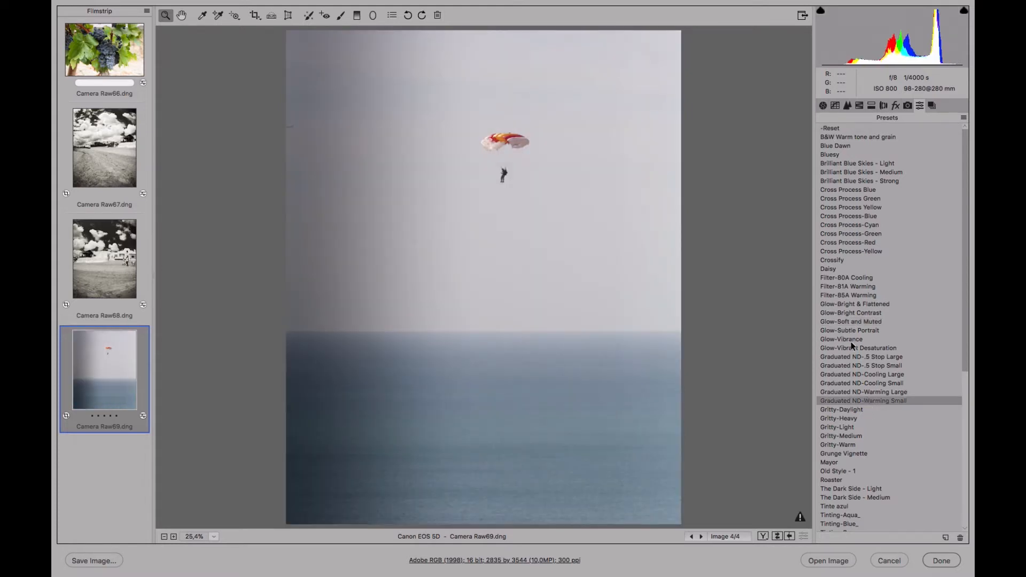
Try stacking Glow, Filter-85A Warming, Cross Process-Cyan, Graduated ND, Gritty-Warm and Old Style - 1 presets on the parachute photo, and reset it
left_click(851, 304)
left_click(849, 343)
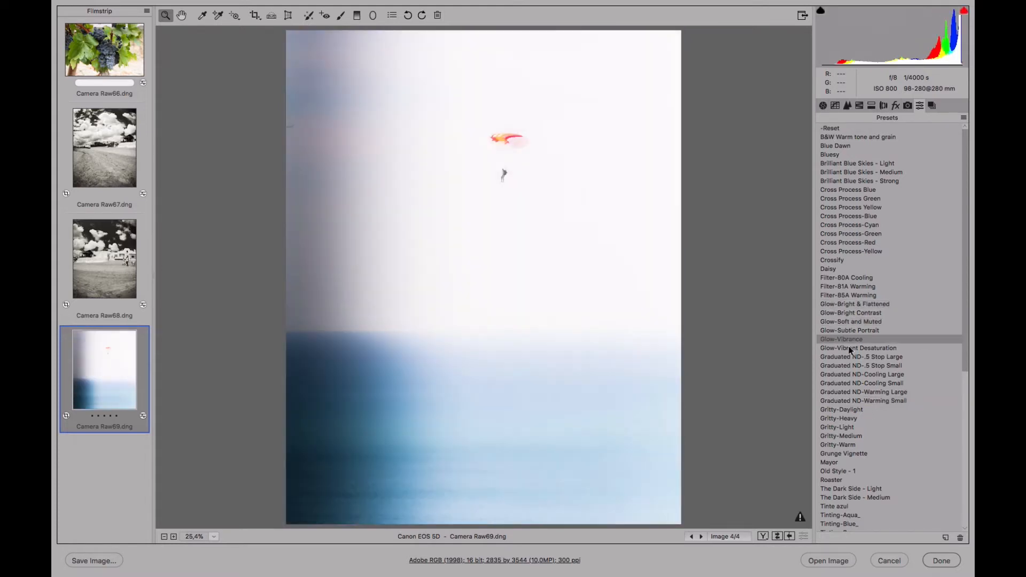
left_click(857, 295)
left_click(839, 225)
left_click(836, 304)
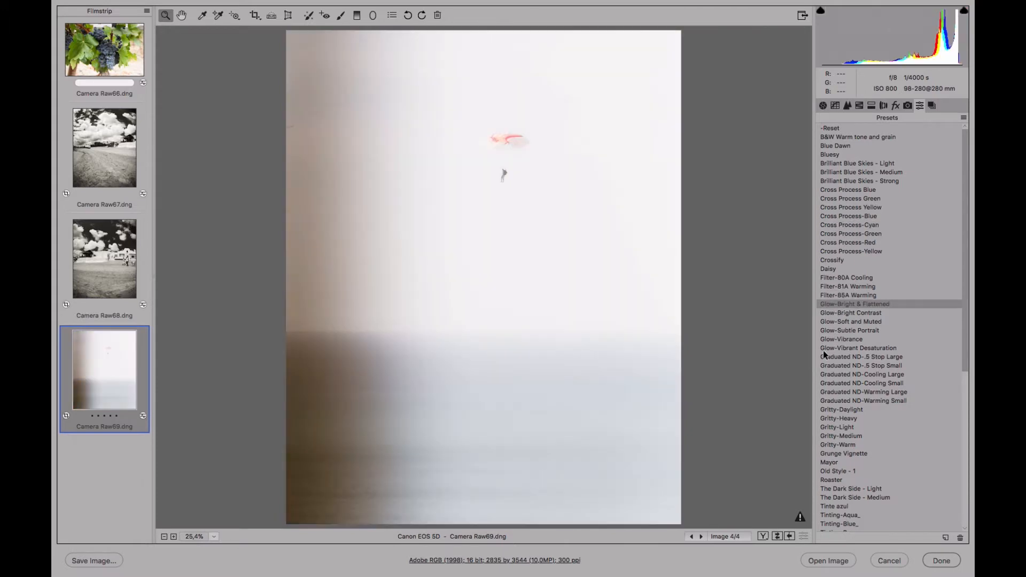
left_click(835, 367)
left_click(832, 444)
left_click(836, 471)
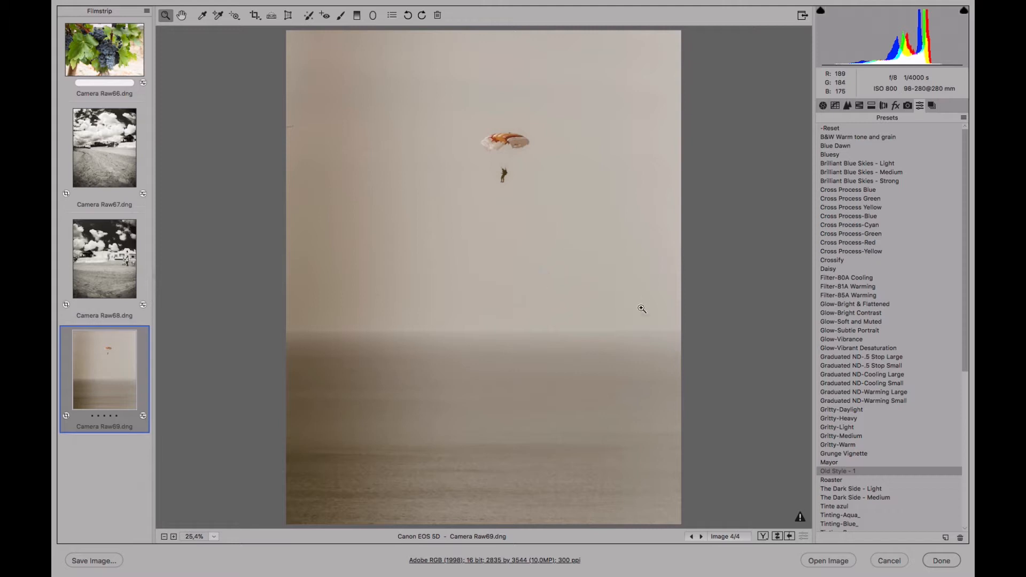
left_click(850, 130)
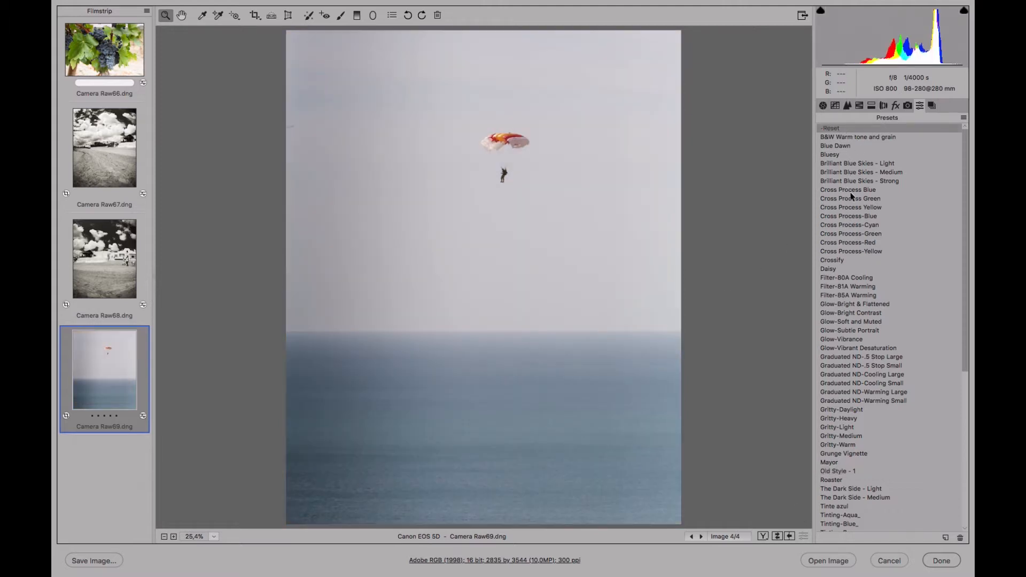
Try the Tinte azul and Tinting-Aqua_ presets on the parachute photo with a reset after each
left_click(842, 506)
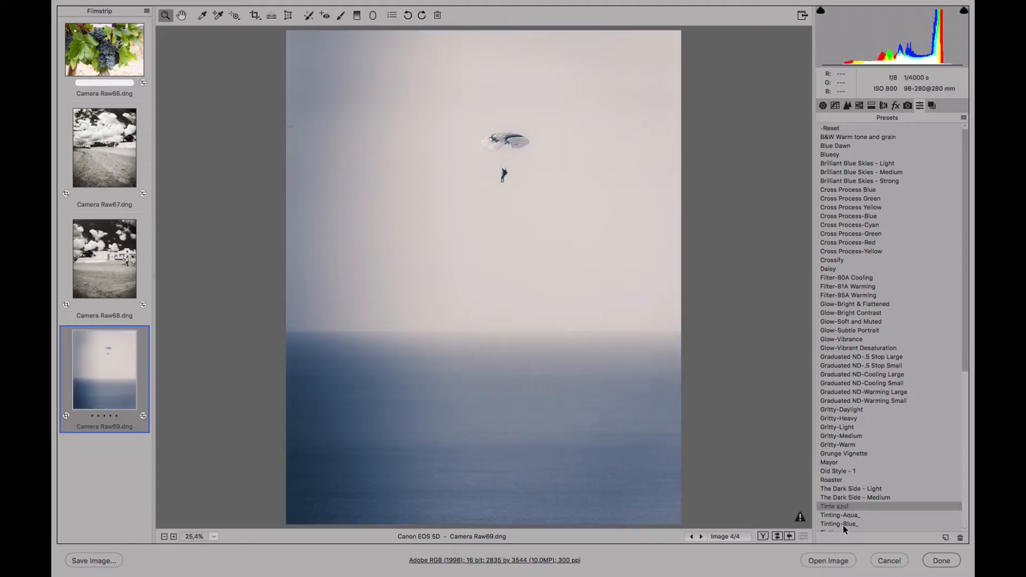
left_click(836, 131)
left_click(850, 515)
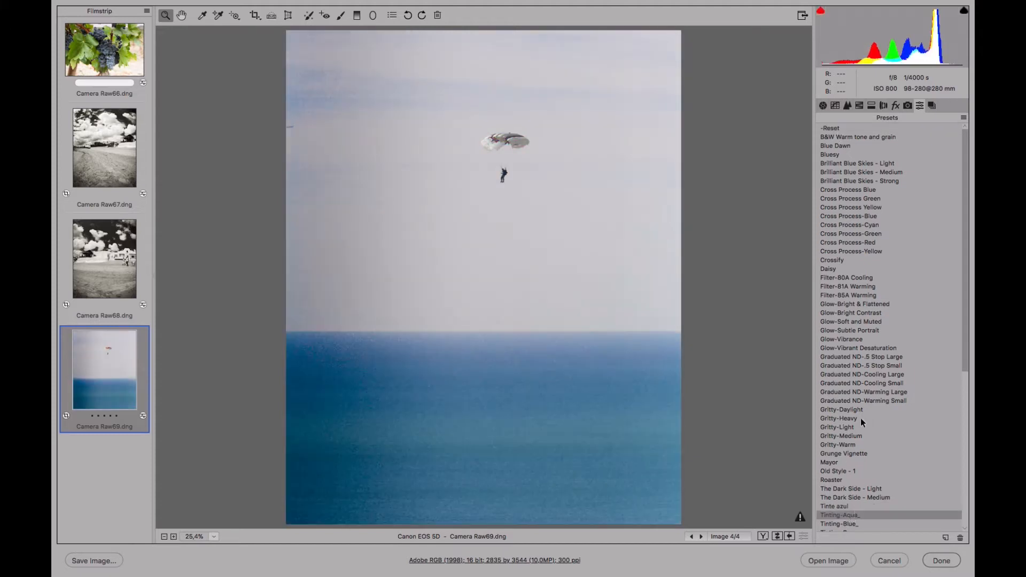
left_click(831, 129)
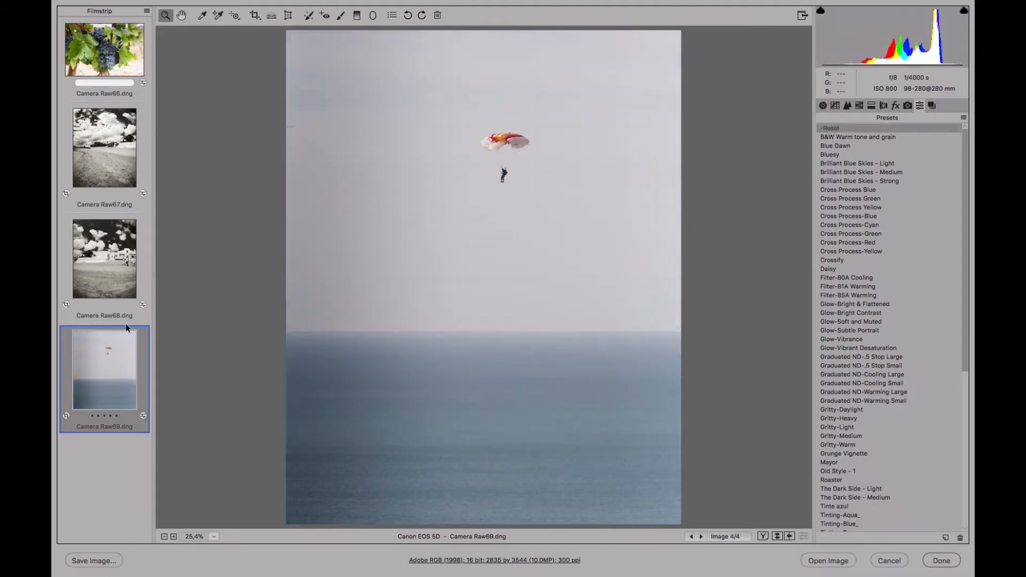
Set the grape photo Camera Raw66.dng's noise reduction to Color 25, Luminance 30 and Luminance Detail 30
left_click(107, 264)
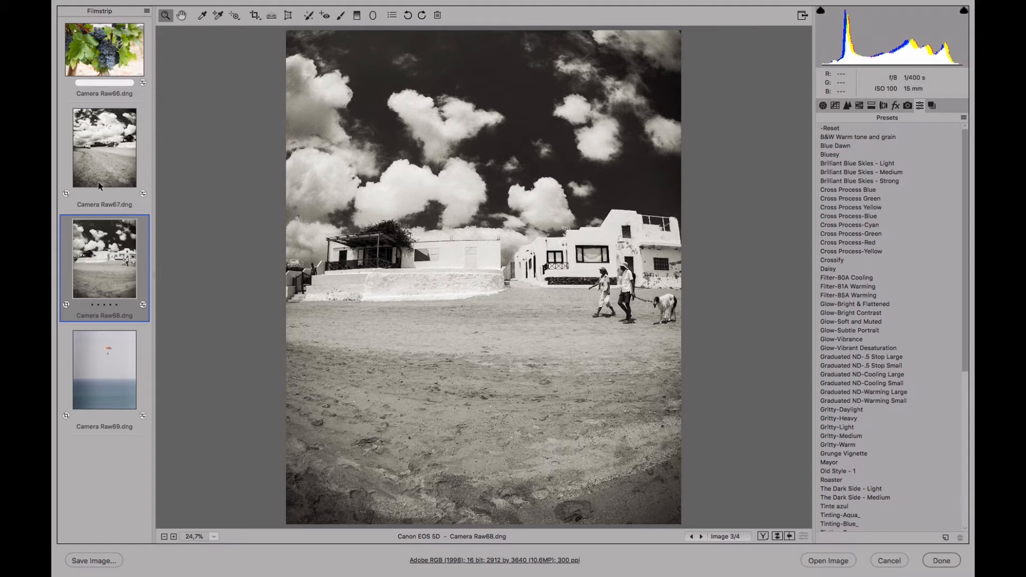
left_click(104, 76)
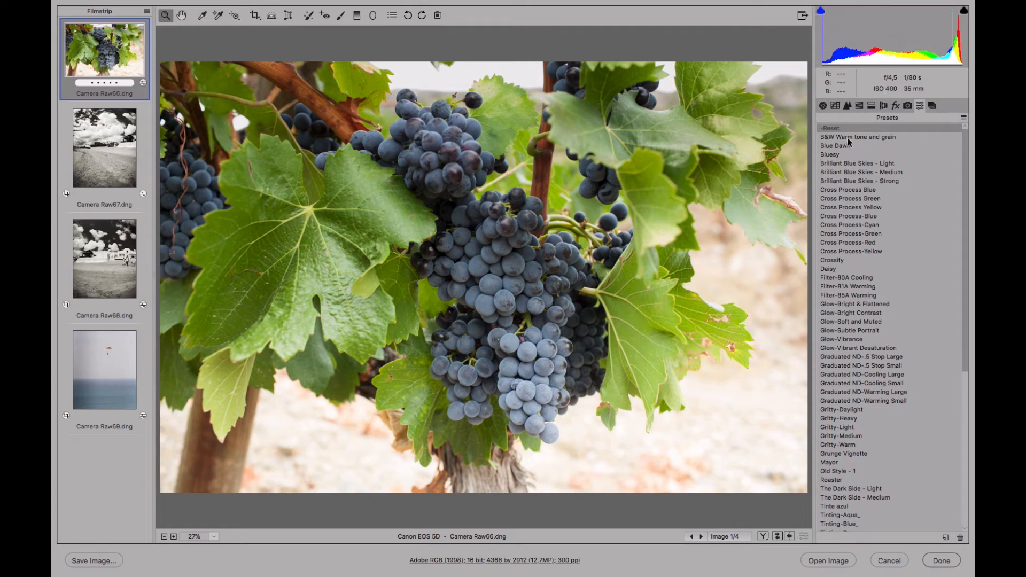
left_click(848, 106)
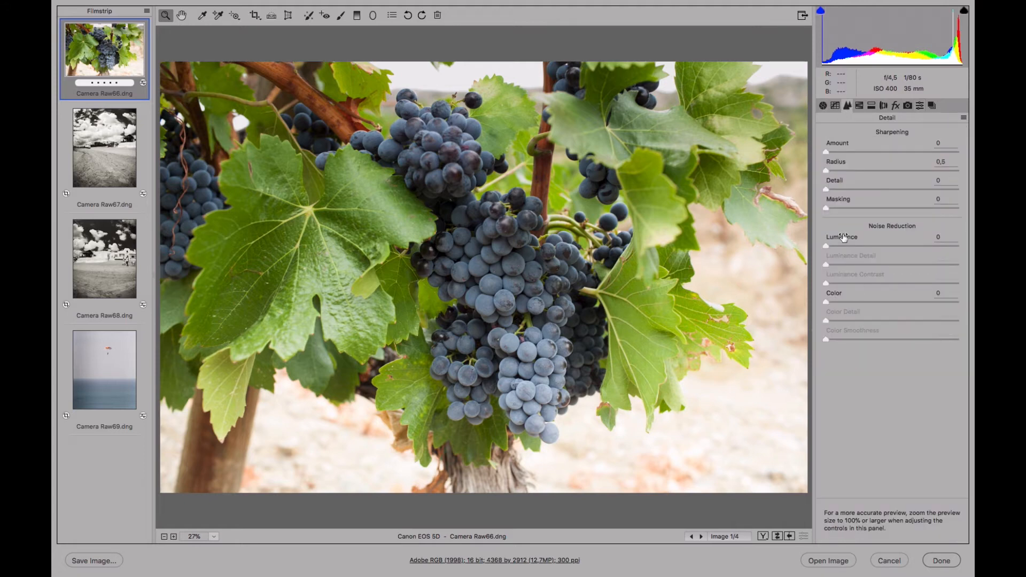
left_click_drag(843, 300, 858, 299)
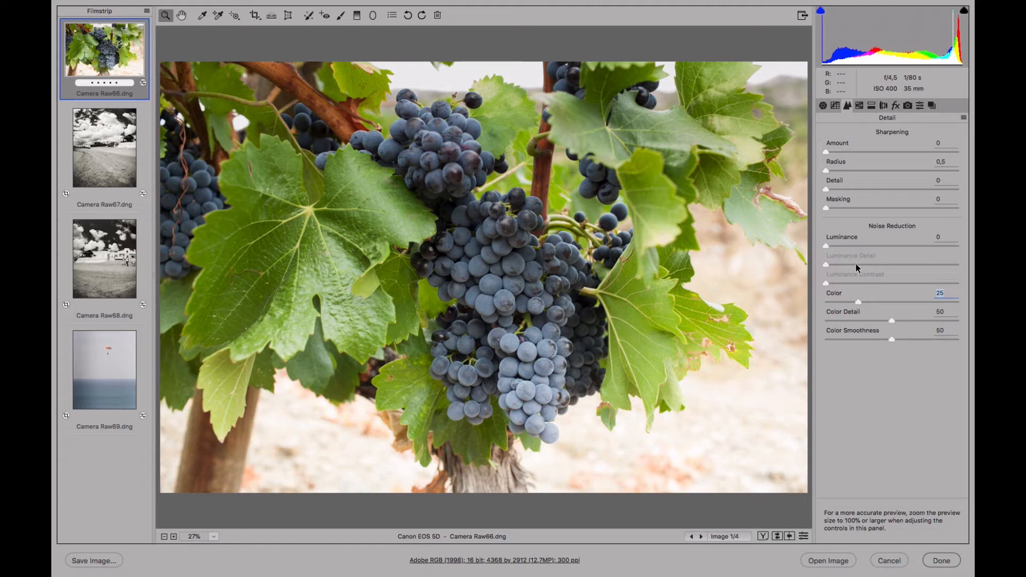
left_click(850, 245)
left_click(865, 246)
left_click_drag(891, 264, 867, 267)
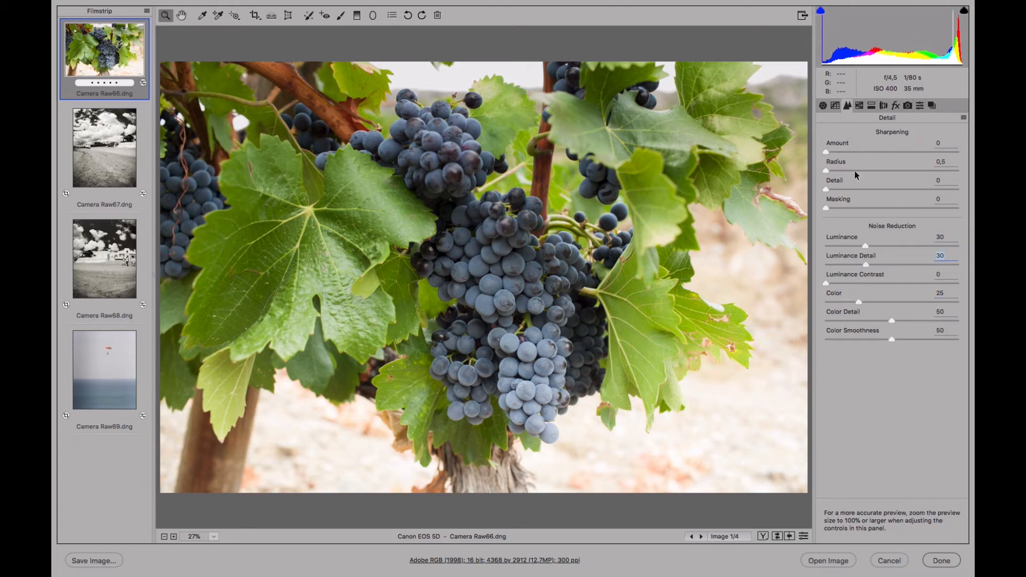
Check the grape photo's tone curve and basic adjustments, and save all its settings as a new preset named "Low noise at 6400"
left_click(836, 105)
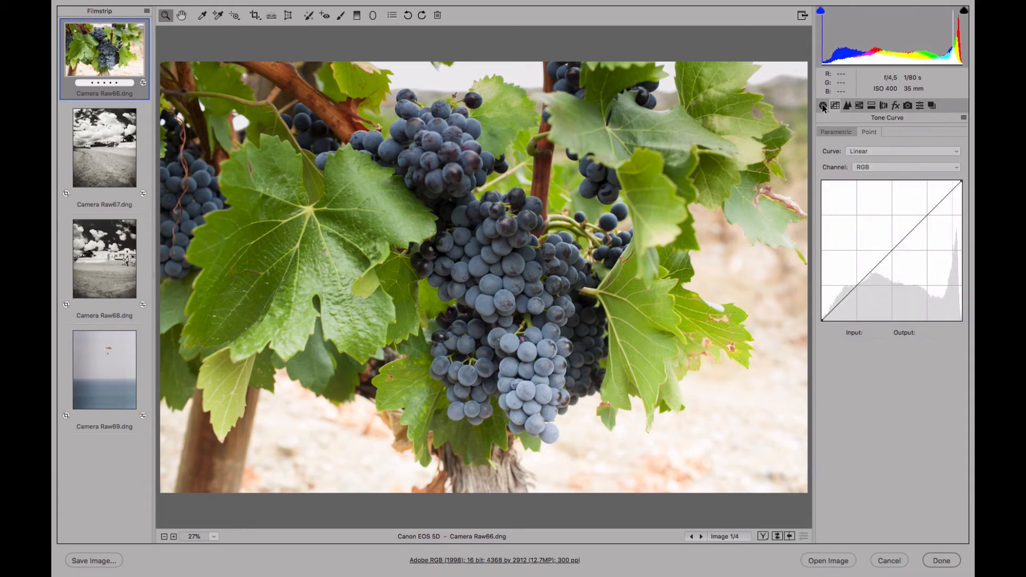
left_click(822, 105)
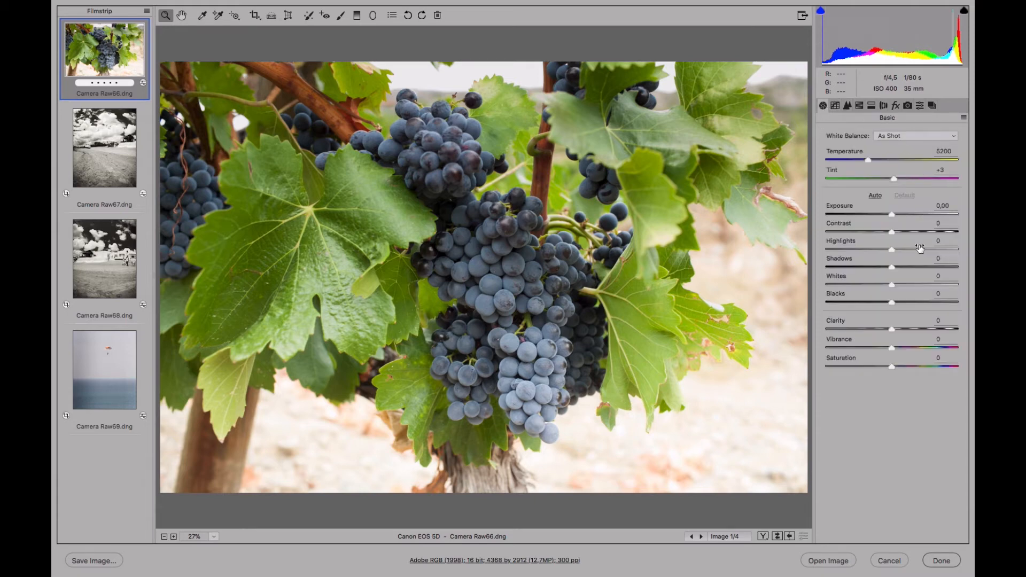
left_click(920, 106)
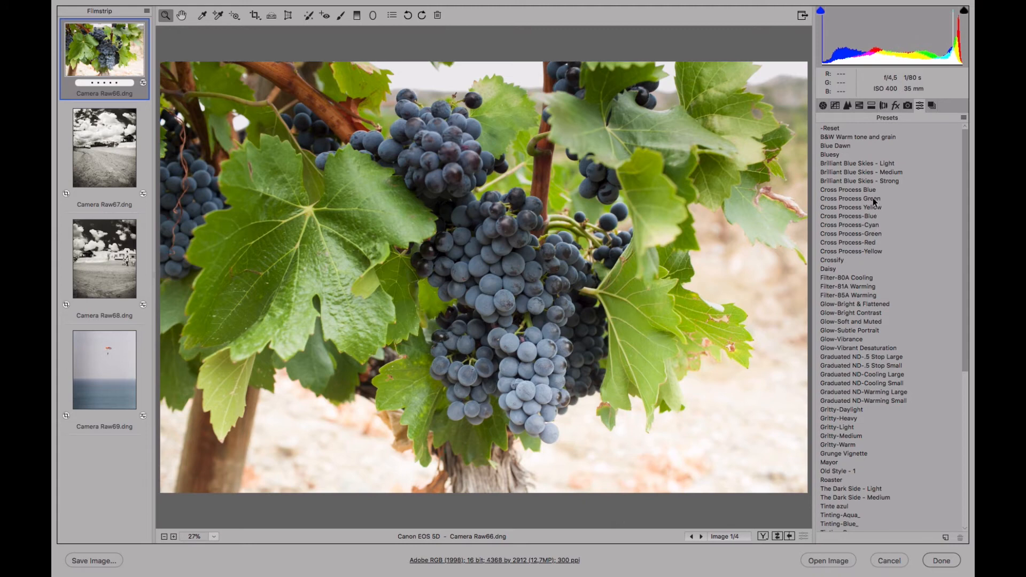
left_click(945, 538)
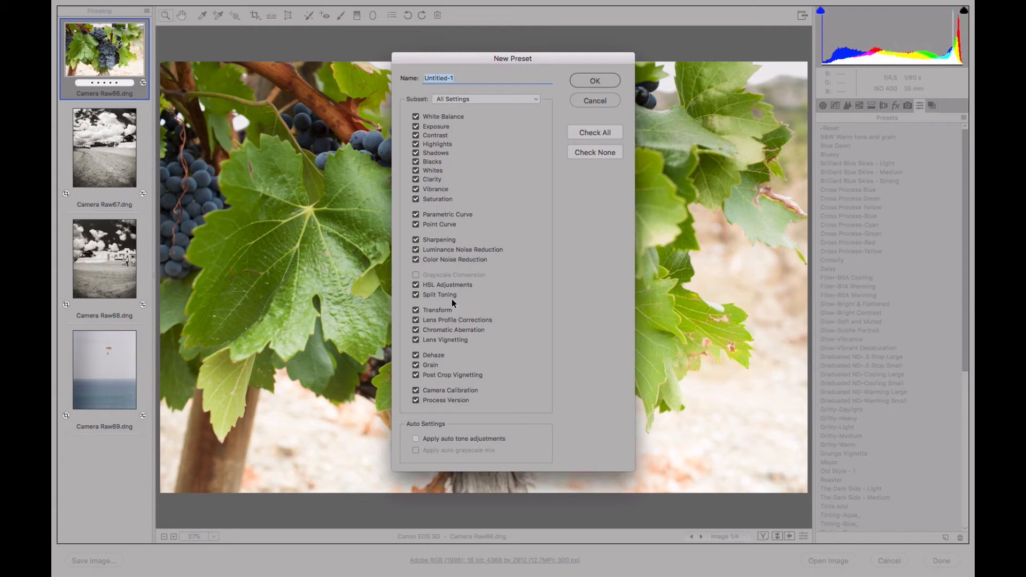
type("Low noise at 6400")
left_click(606, 81)
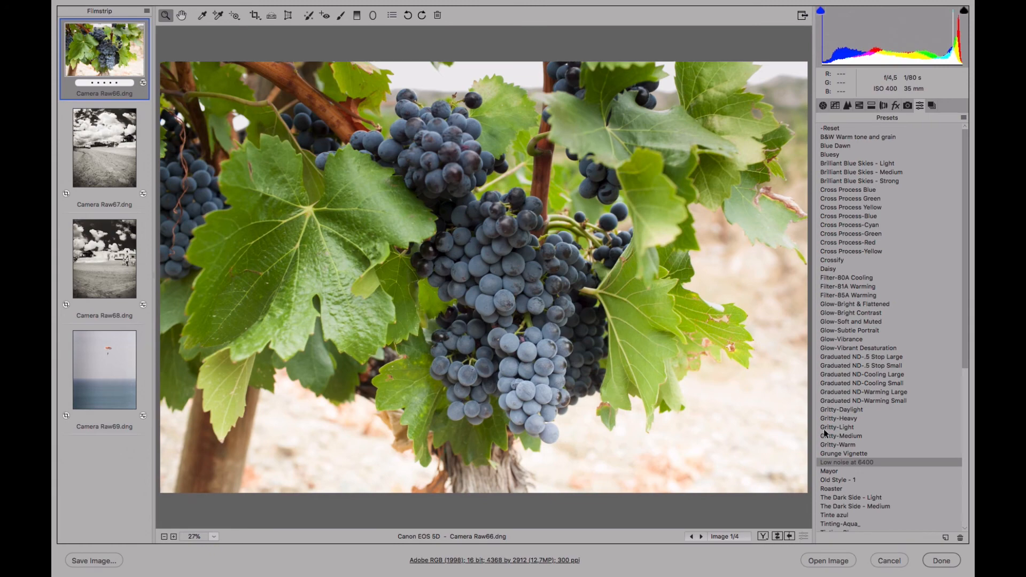
Reset the grape photo, apply the Low noise at 6400 preset to it and check its noise reduction values
left_click_drag(963, 291, 957, 233)
left_click(857, 133)
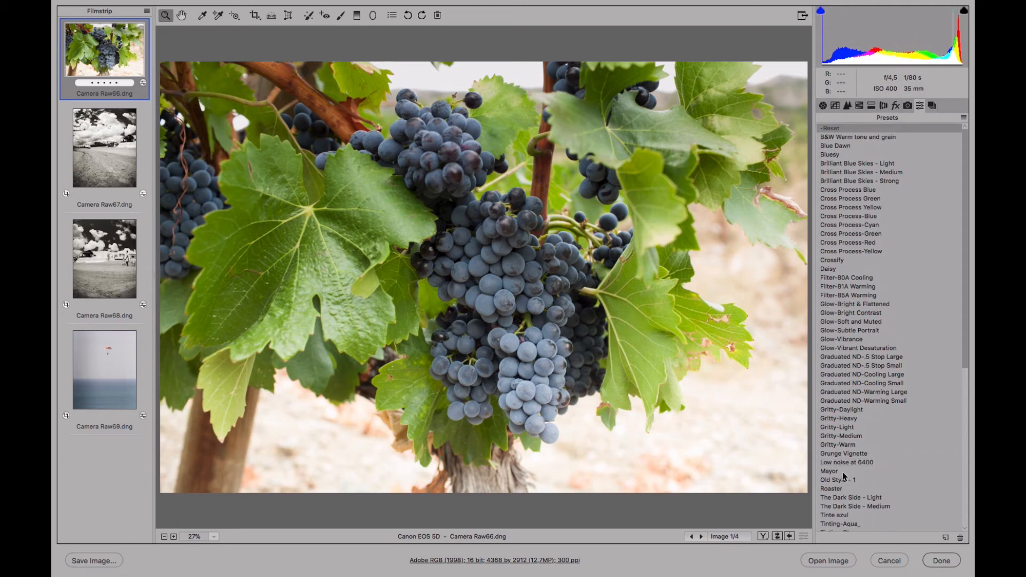
left_click(858, 462)
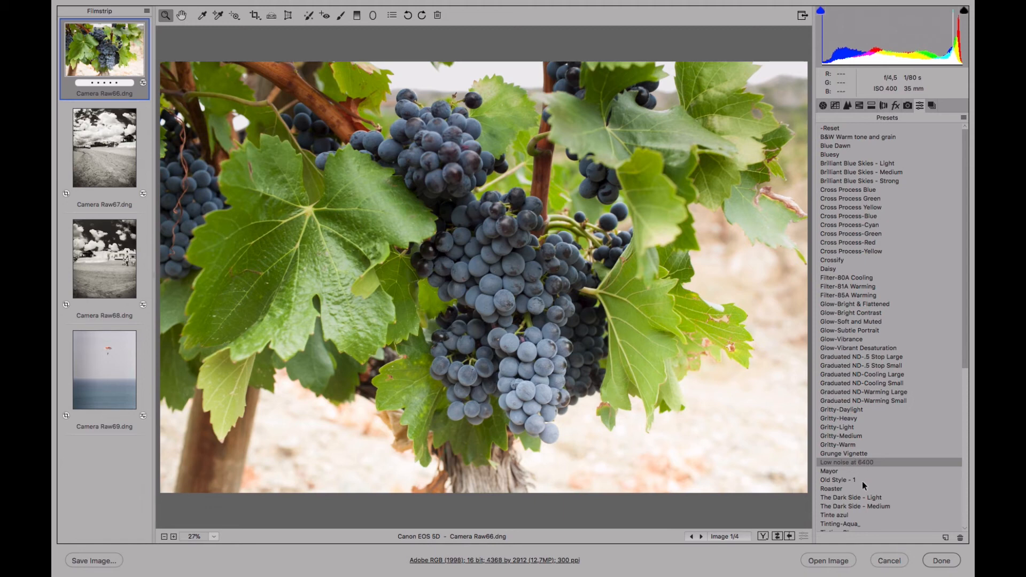
left_click(847, 107)
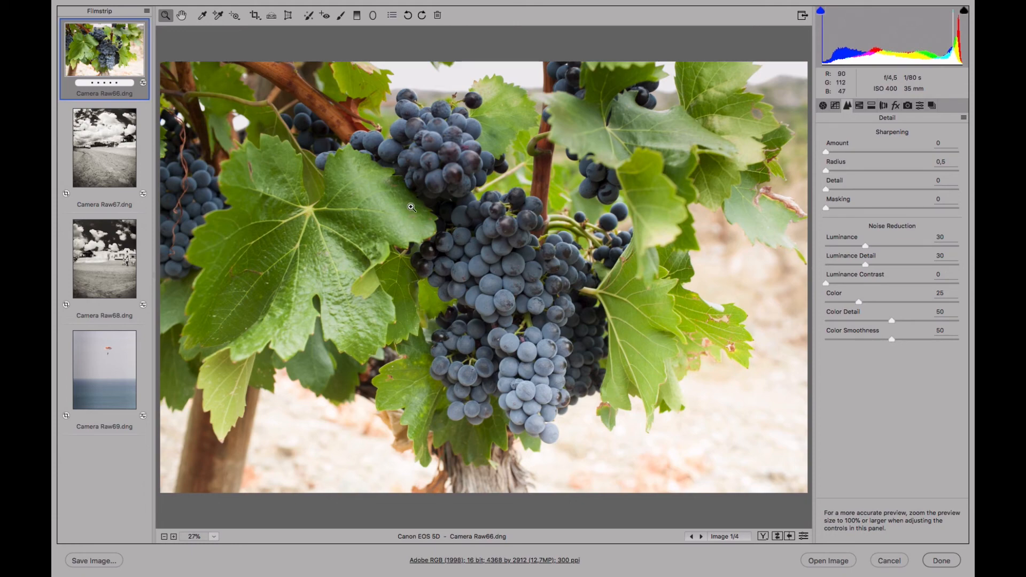
Review the four photos in the filmstrip and the preset list for the parachute photo Camera Raw69.dng
left_click(111, 172)
left_click(113, 353)
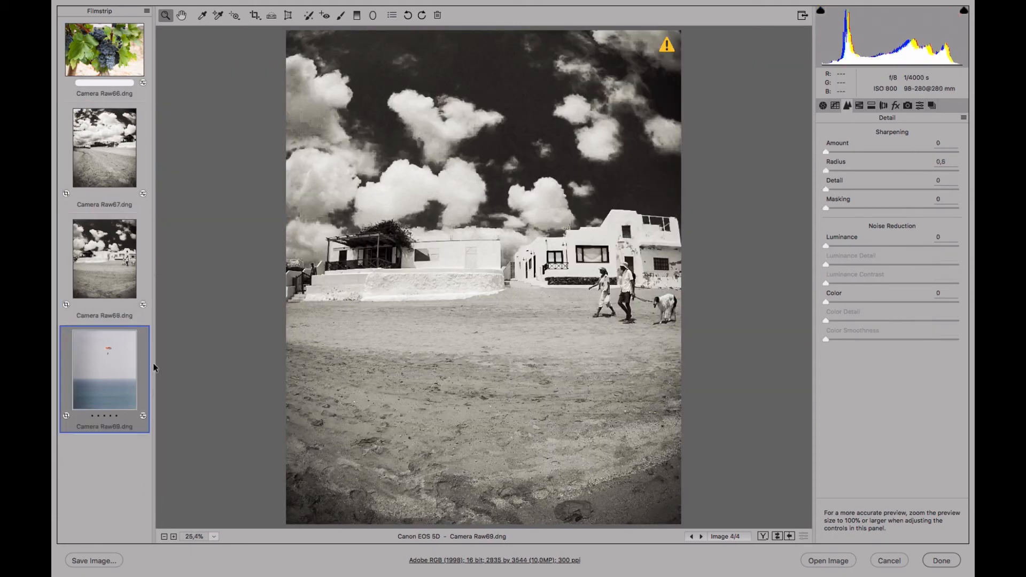
left_click(919, 106)
mouse_move(964, 201)
left_mouse_down()
mouse_move(969, 381)
mouse_move(958, 184)
left_mouse_up()
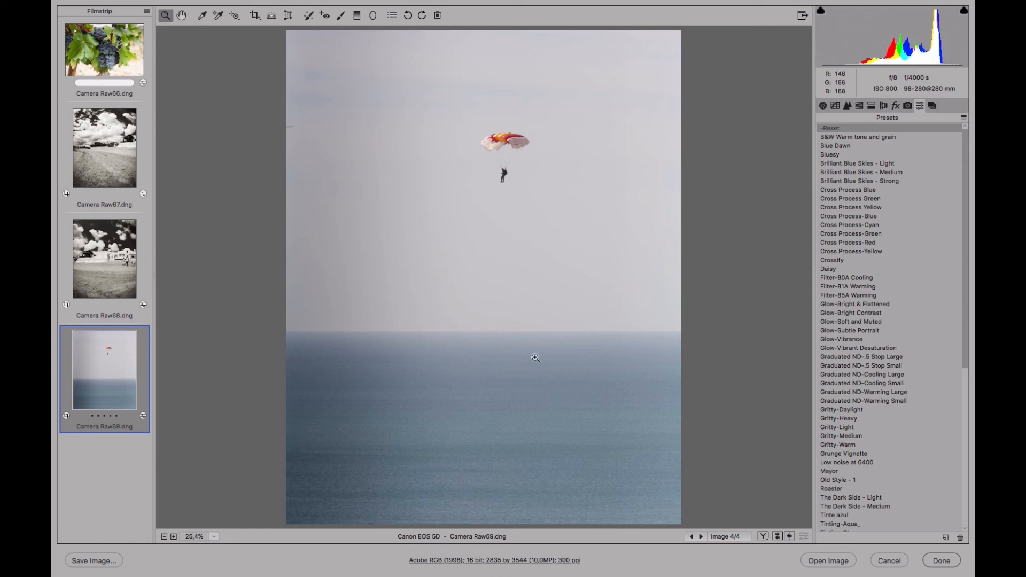
left_click(100, 131)
left_click(114, 46)
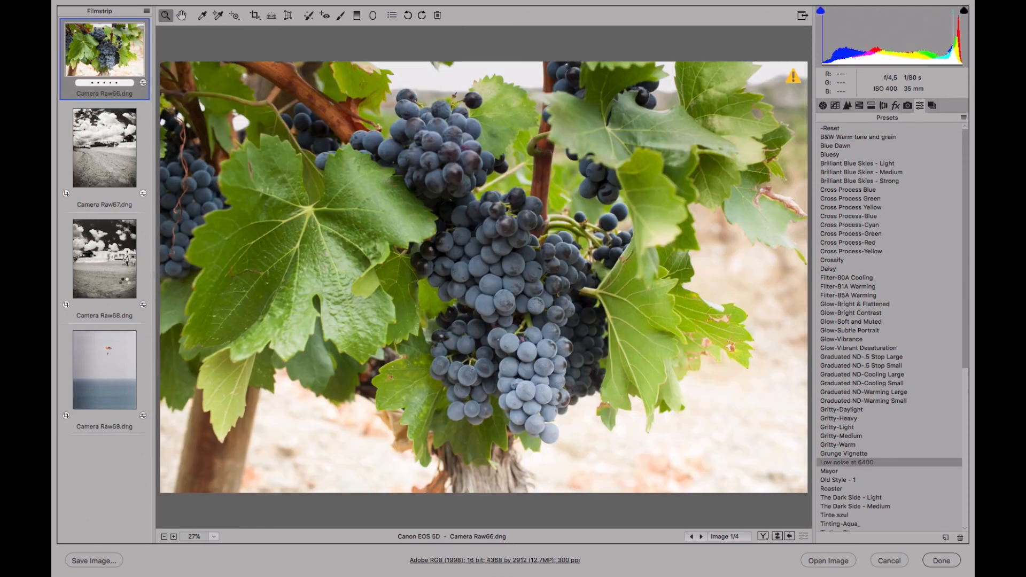
left_click(112, 257)
left_click(130, 364)
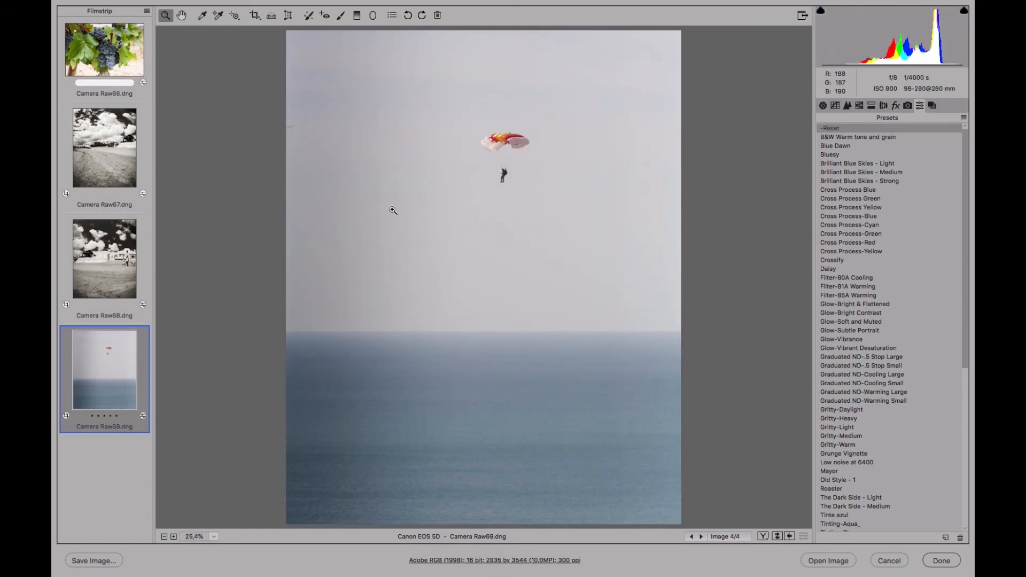